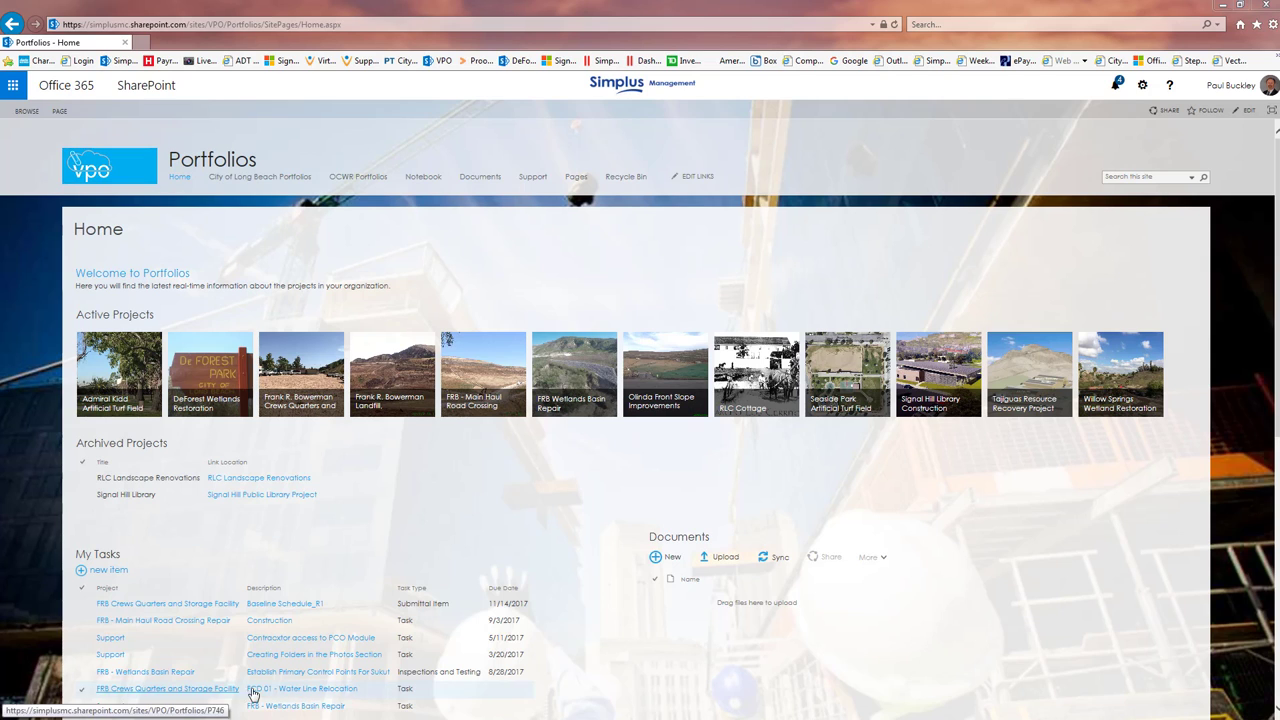
Step: Open the Frank R. Bowerman Landfill project's payment applications list and start a new payment application
{"action": "left_click", "coordinate": [390, 379]}
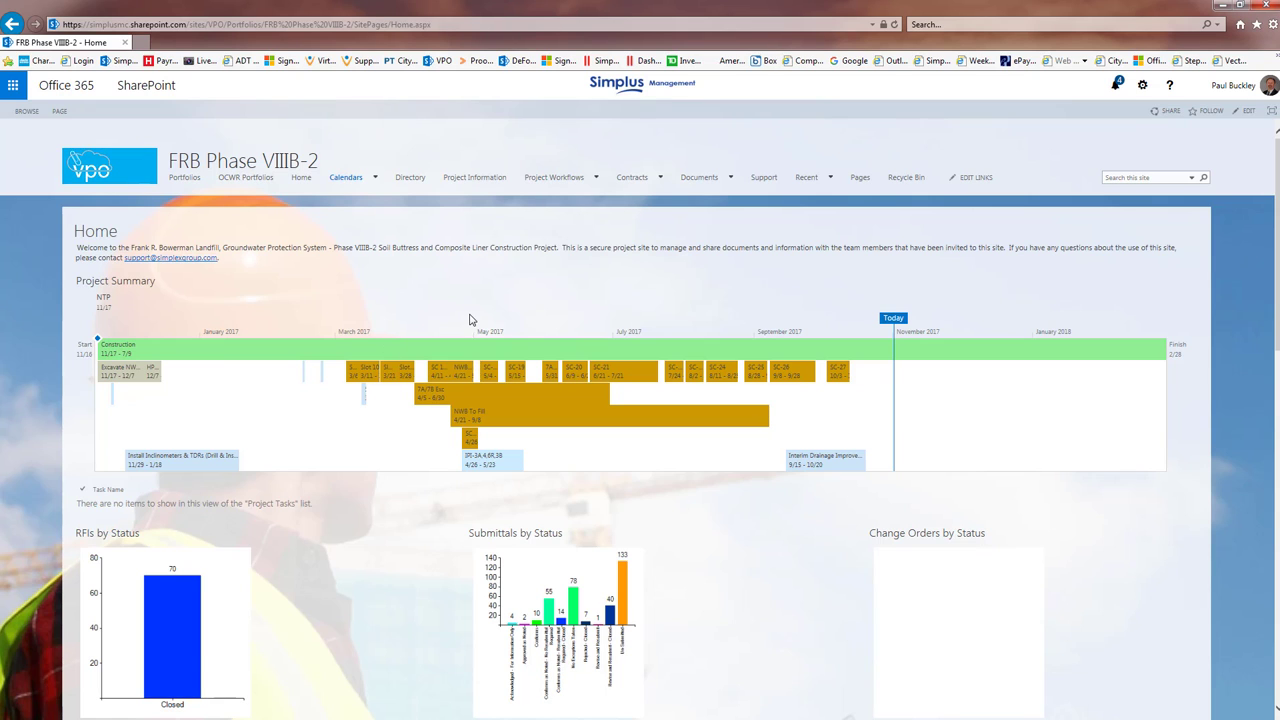
{"action": "mouse_move", "coordinate": [631, 180]}
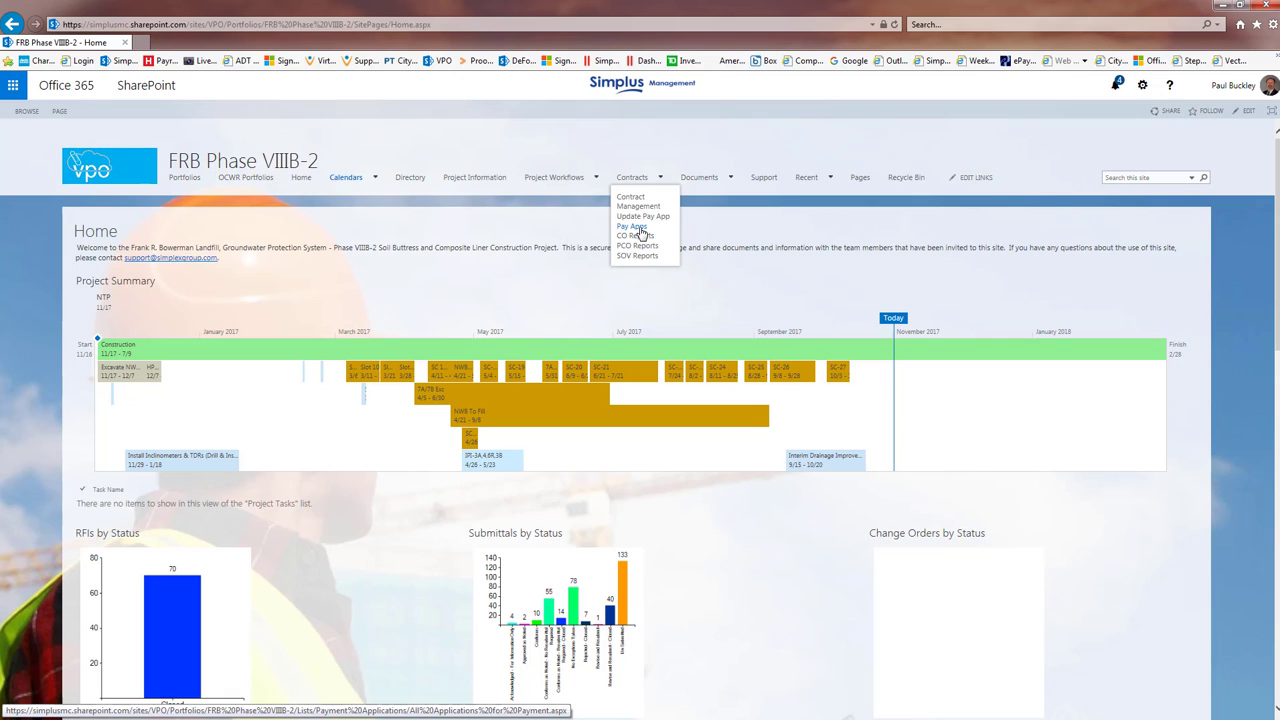
{"action": "left_click", "coordinate": [638, 228]}
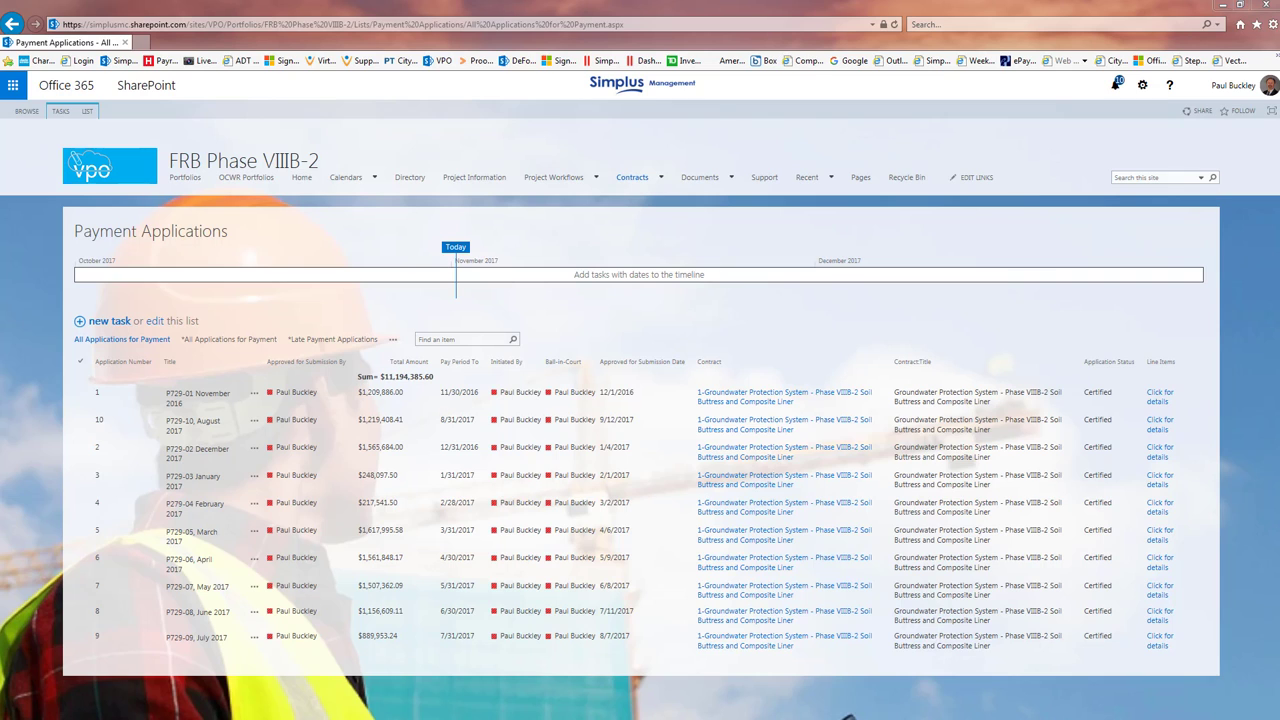
{"action": "left_click", "coordinate": [120, 328]}
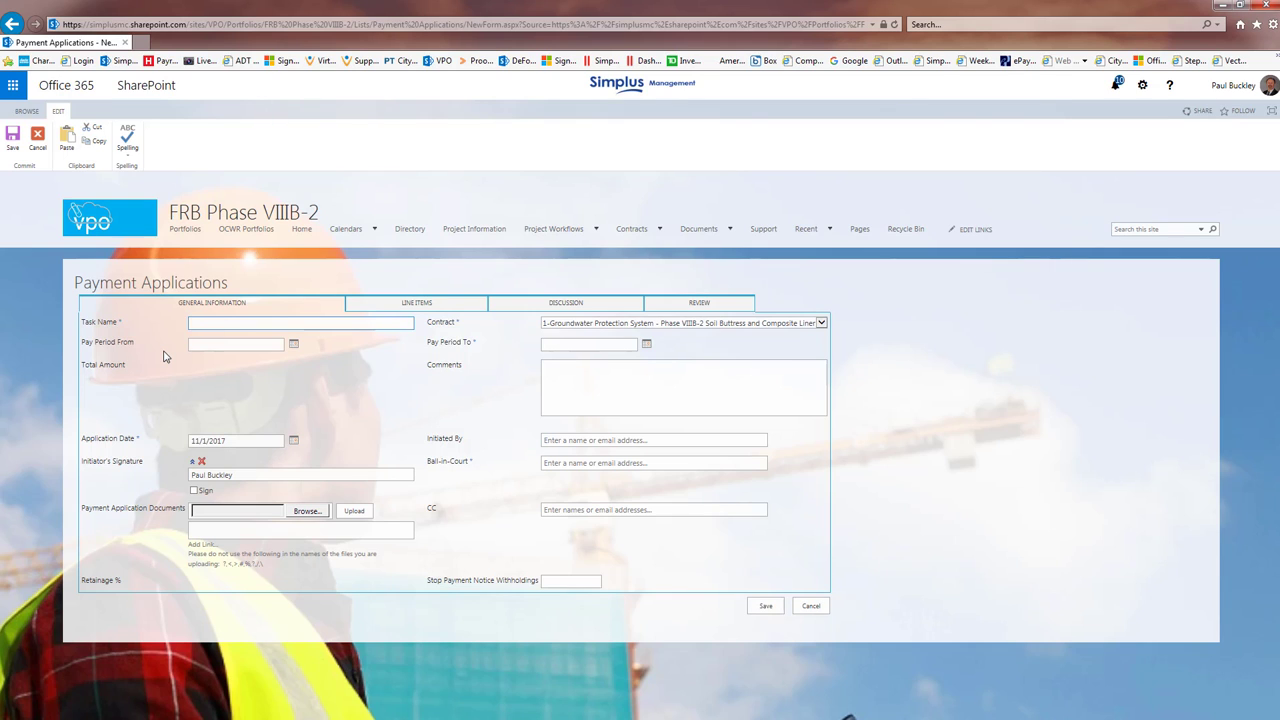
Step: Name the new payment application "P729-11 September 2017"
{"action": "type", "text": "P729-11 October 2017"}
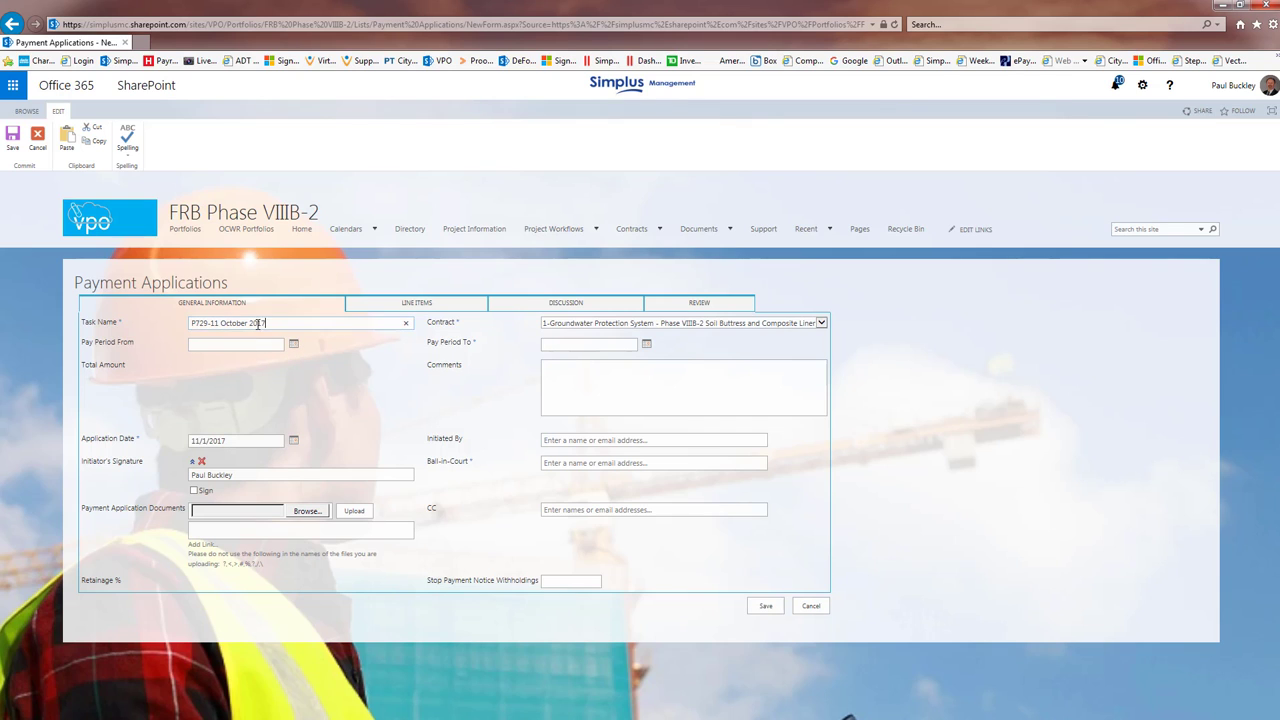
{"action": "left_click_drag", "start_coordinate": [221, 323], "coordinate": [248, 322]}
{"action": "type", "text": "September"}
Step: Set the payment application's pay period from 9/1/2017 to 9/30/2017
{"action": "left_click", "coordinate": [294, 345]}
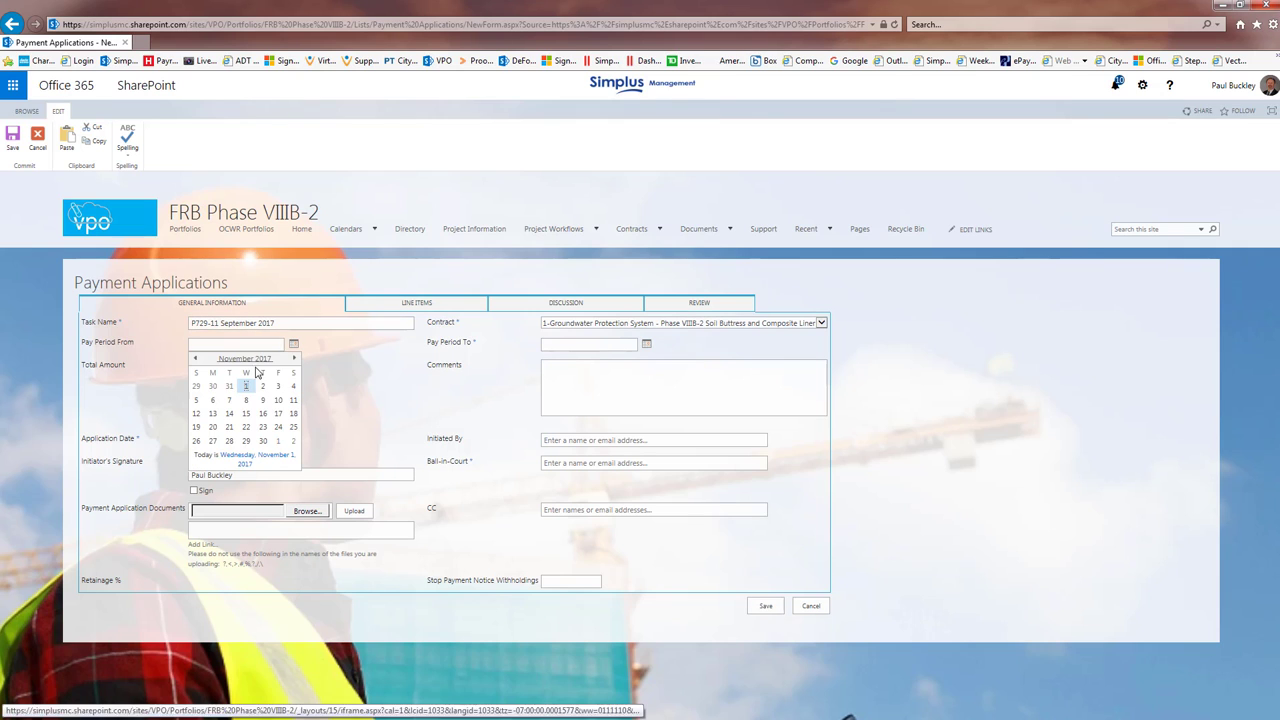
{"action": "left_click", "coordinate": [197, 359]}
{"action": "left_click", "coordinate": [197, 359]}
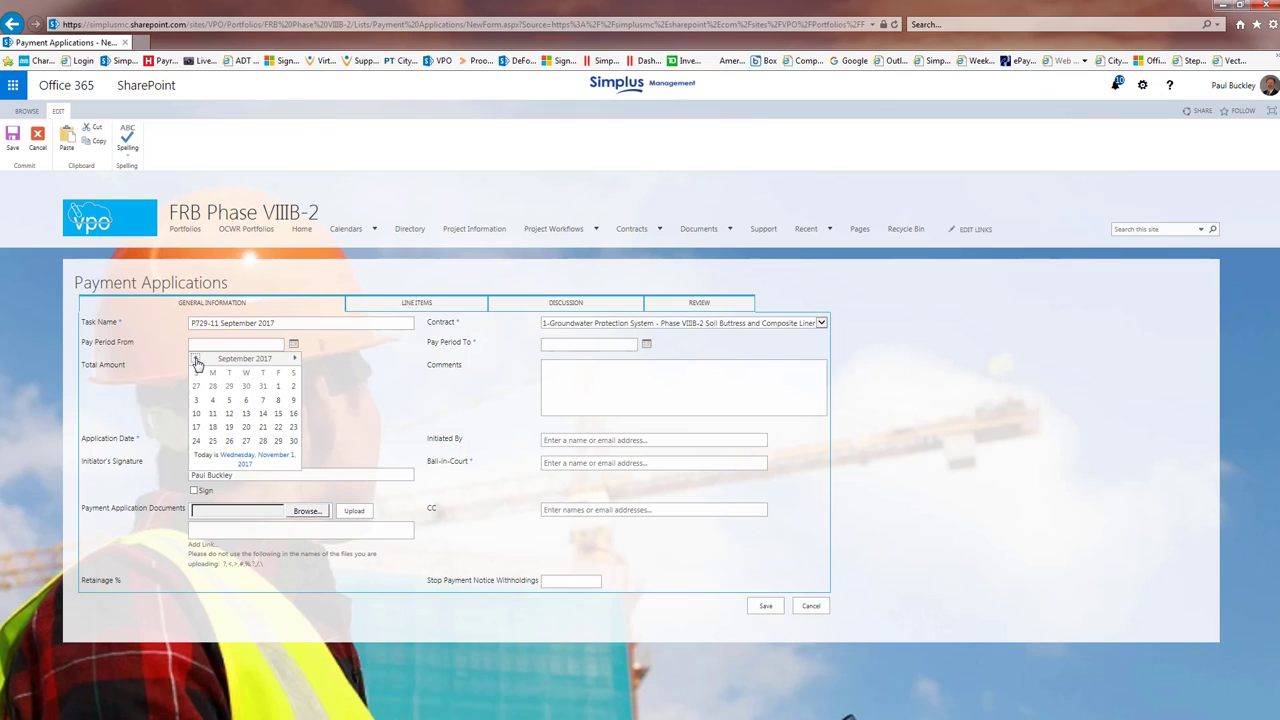
{"action": "left_click", "coordinate": [278, 386]}
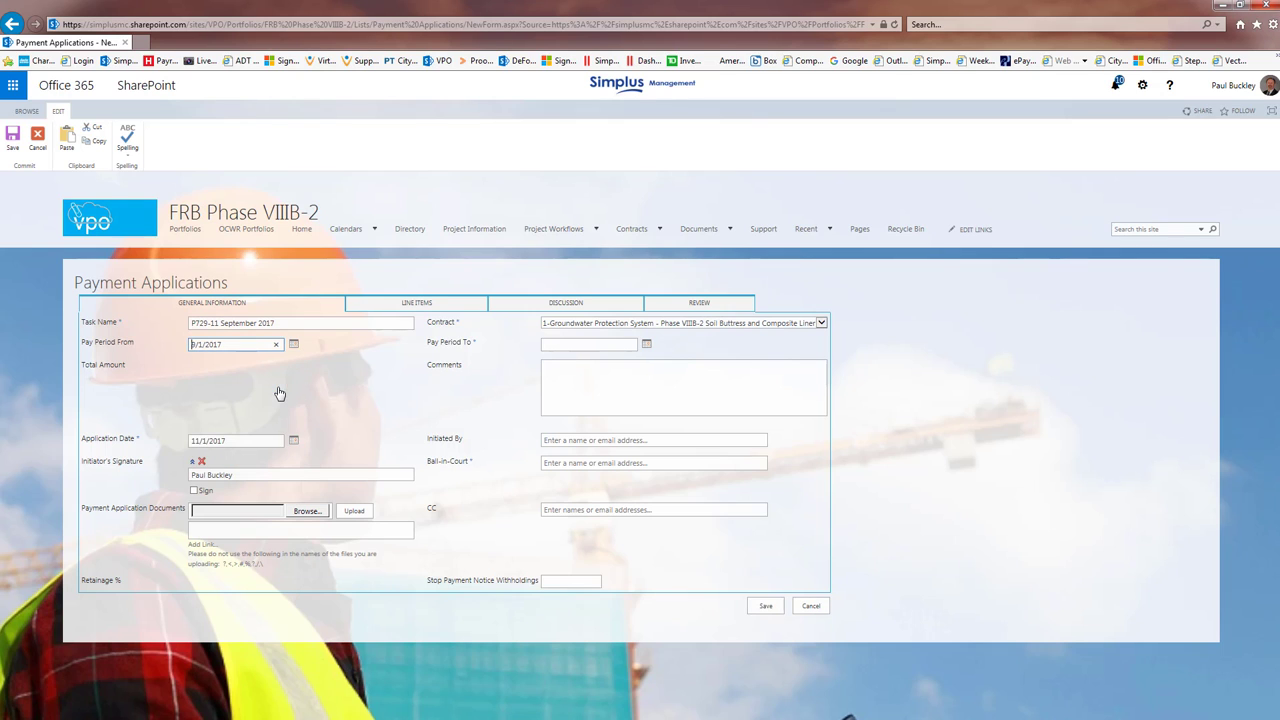
{"action": "left_click", "coordinate": [647, 345]}
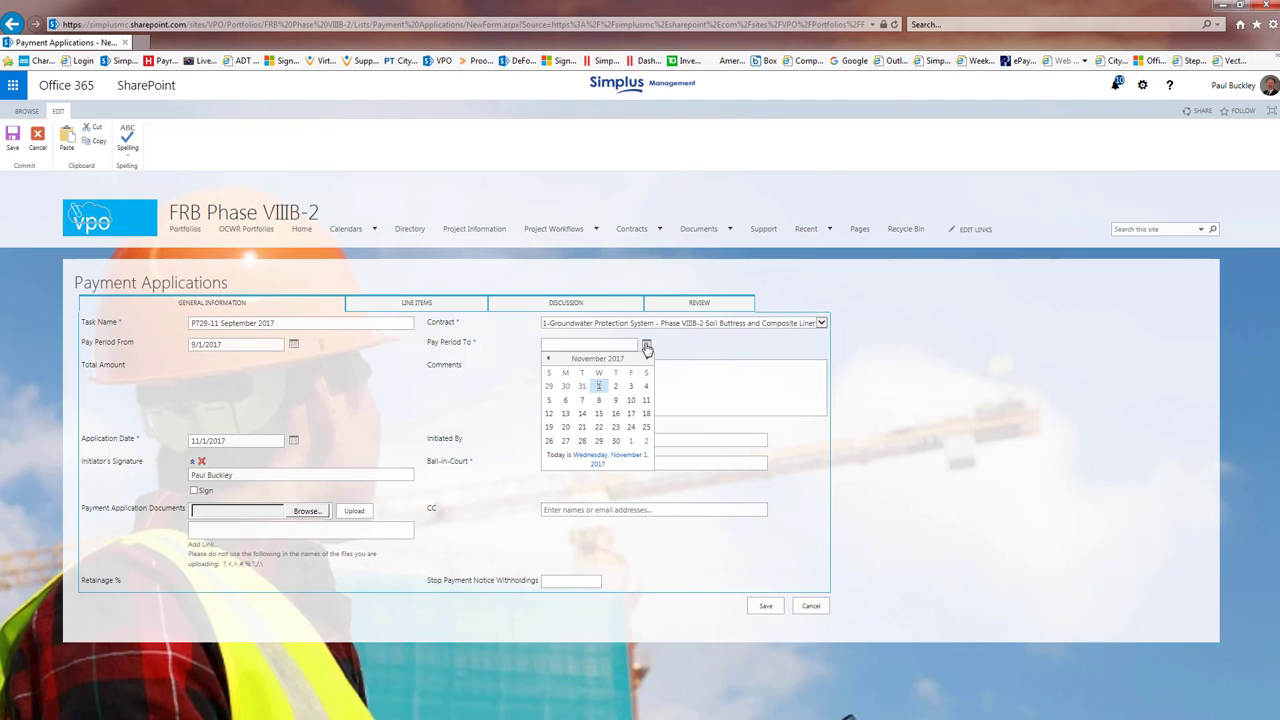
{"action": "left_click", "coordinate": [549, 360]}
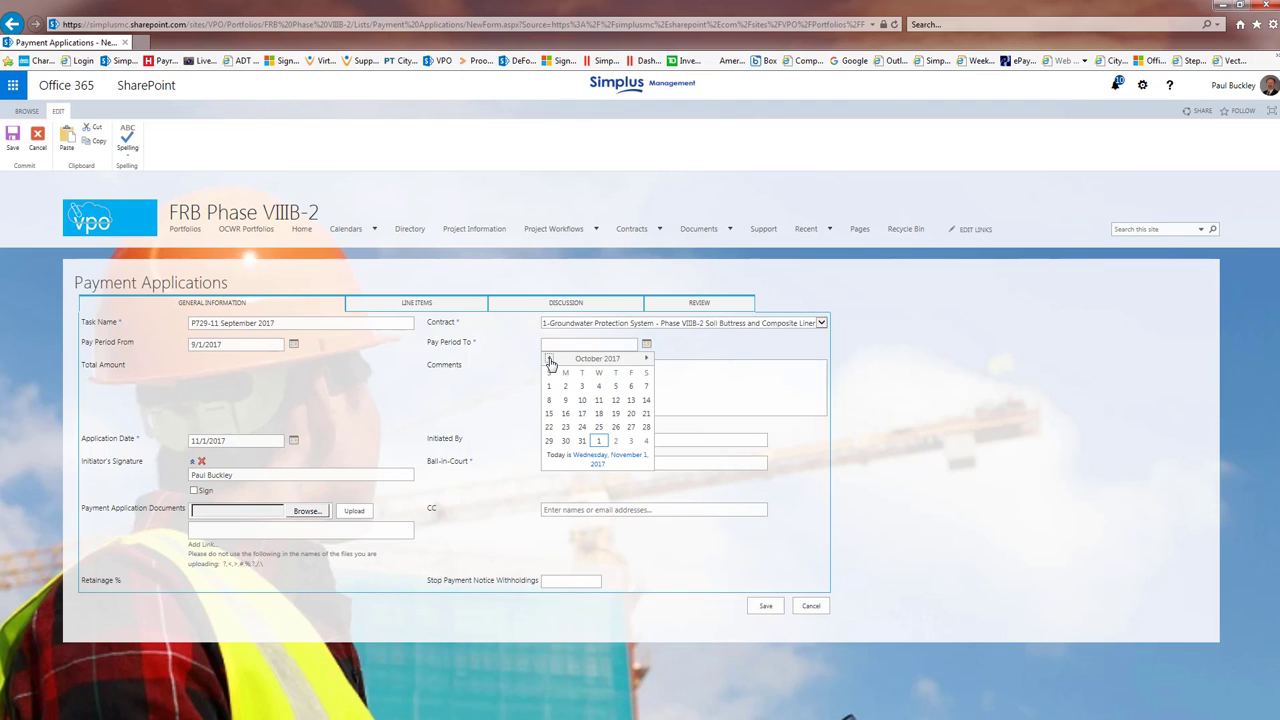
{"action": "left_click", "coordinate": [549, 360]}
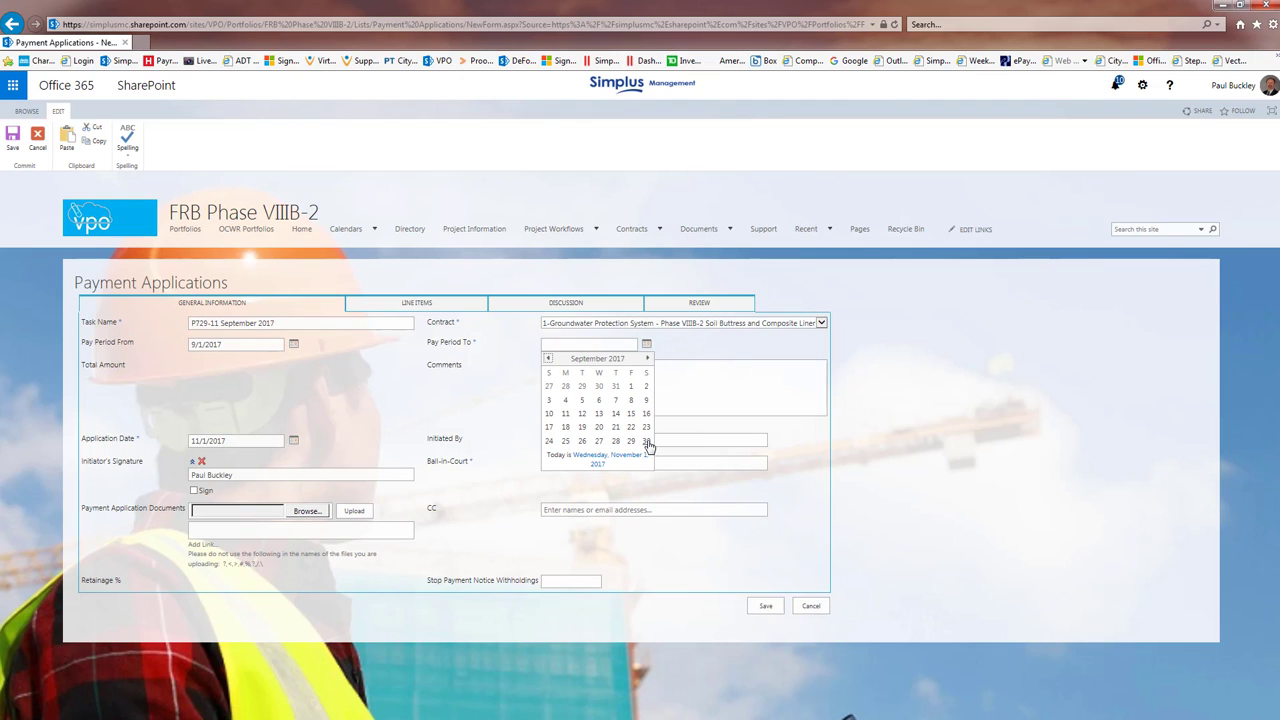
{"action": "left_click", "coordinate": [647, 442]}
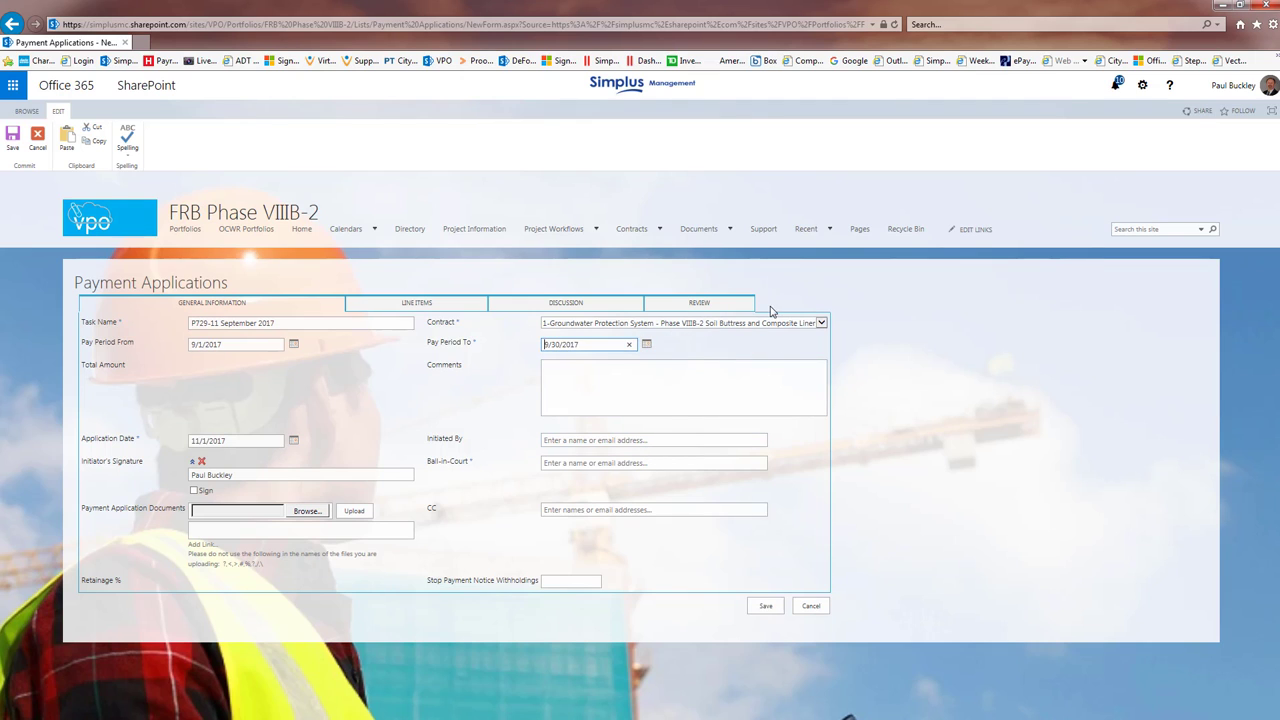
Step: Select the Groundwater Protection System - Phase VIIIB-2 contract and set the application date to 10/2/2017
{"action": "left_click", "coordinate": [820, 323]}
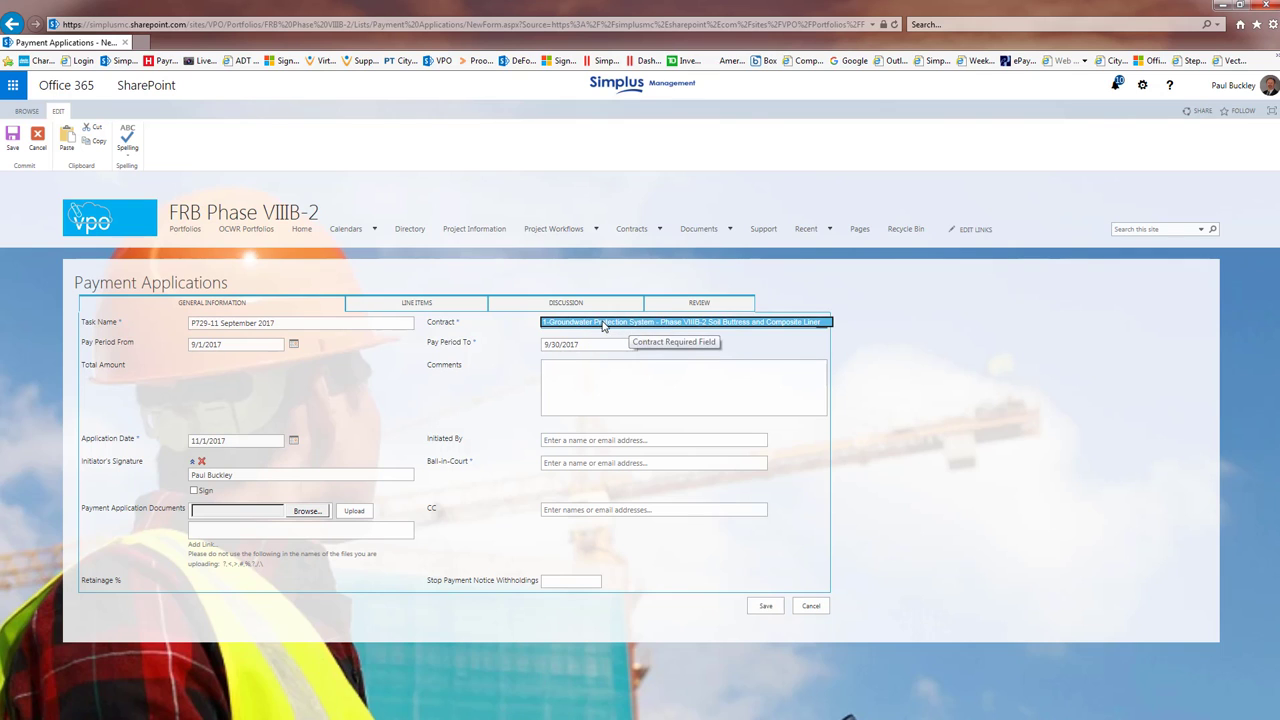
{"action": "left_click", "coordinate": [551, 370]}
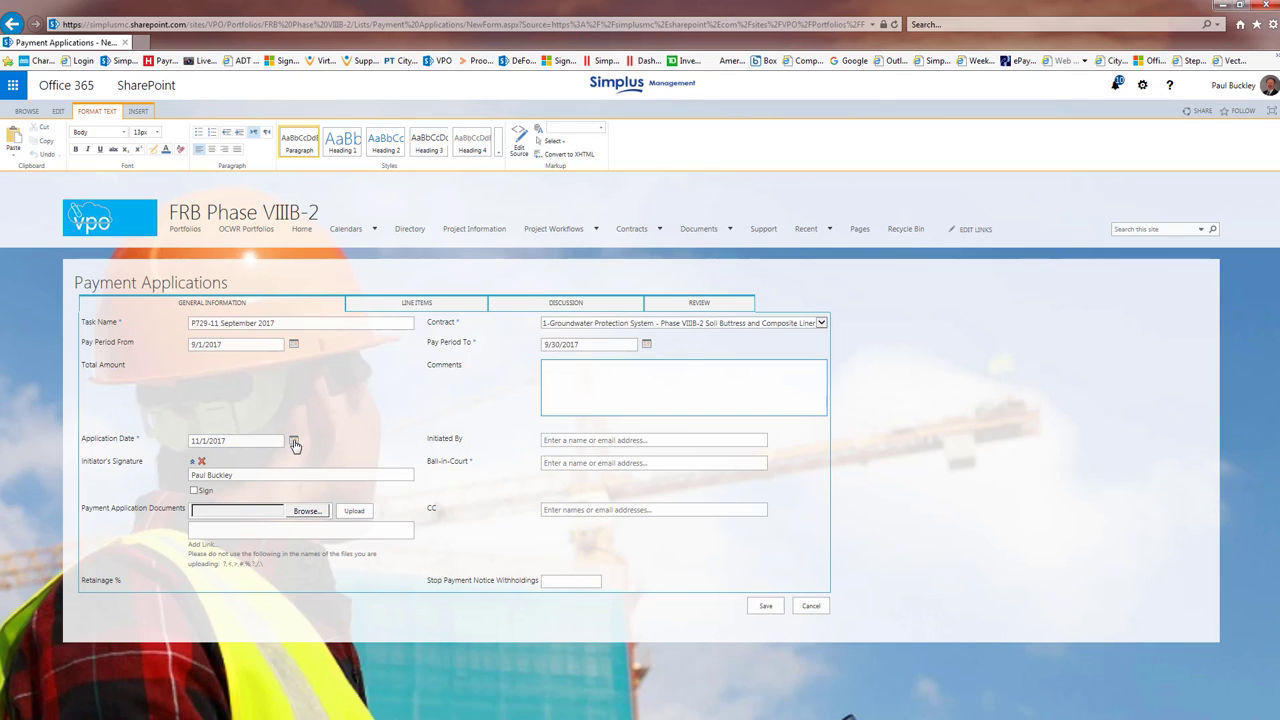
{"action": "left_click", "coordinate": [294, 442]}
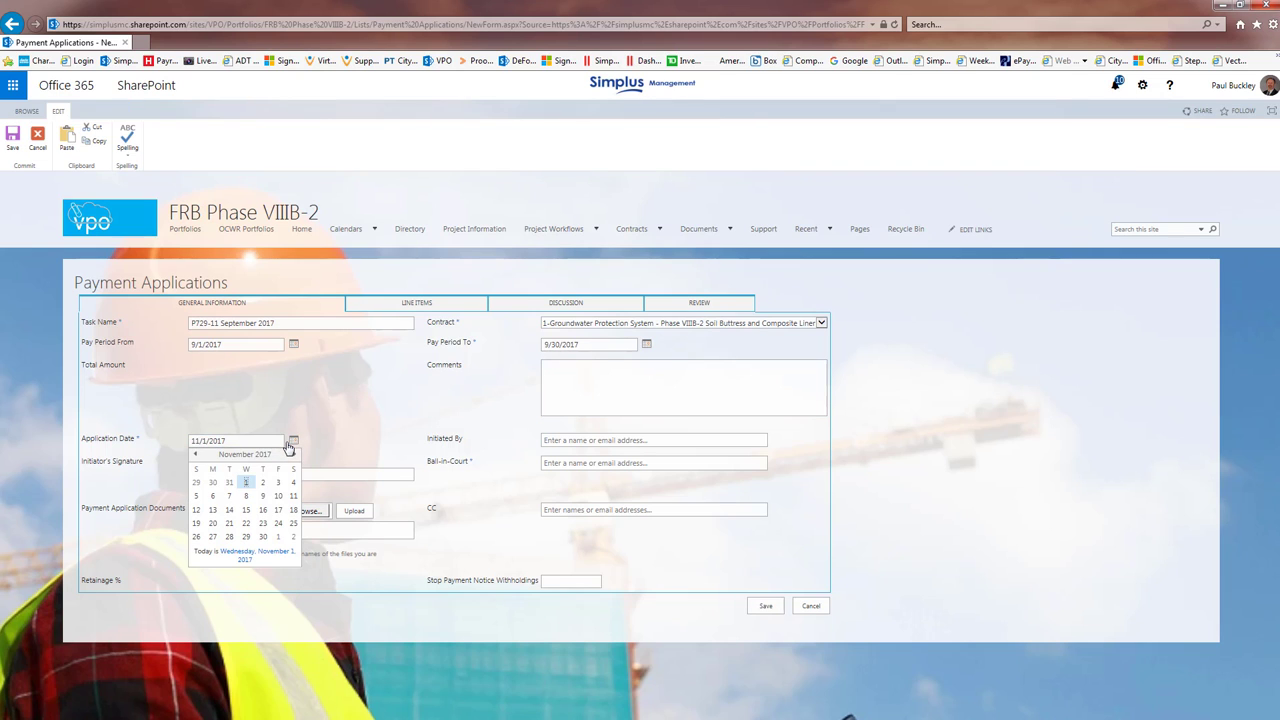
{"action": "left_click", "coordinate": [196, 455]}
{"action": "left_click", "coordinate": [196, 455]}
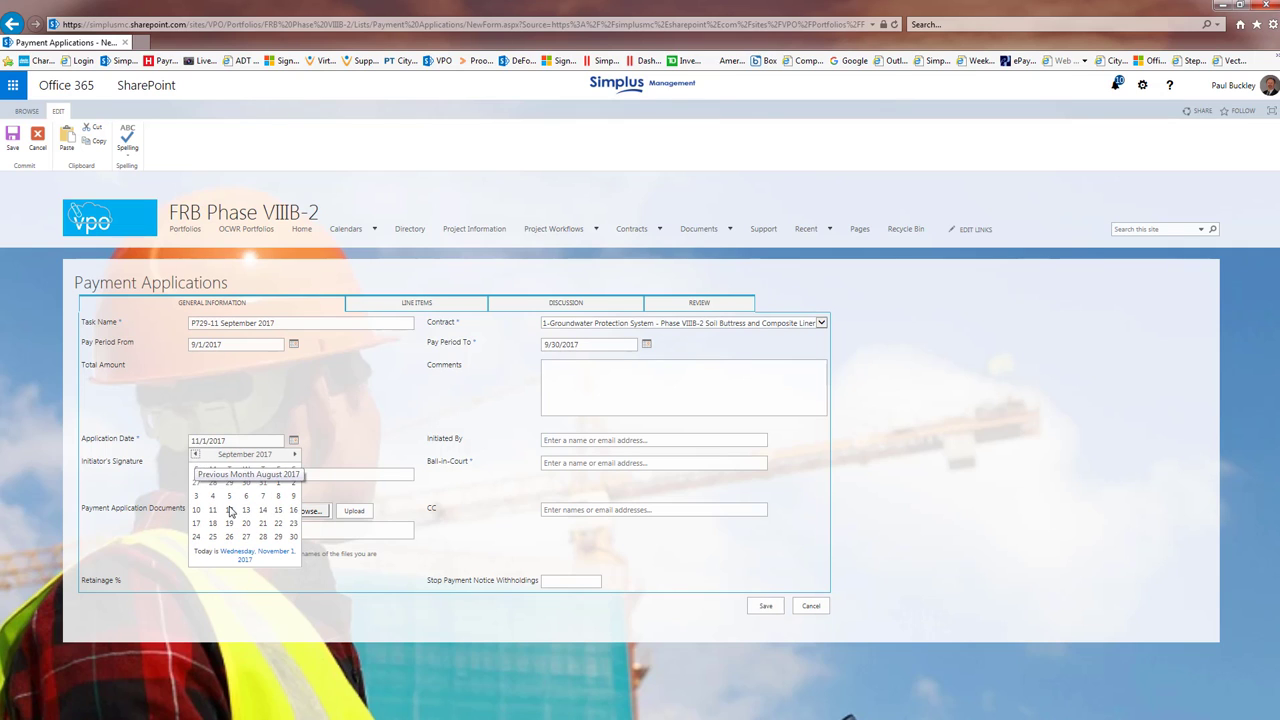
{"action": "left_click", "coordinate": [295, 456]}
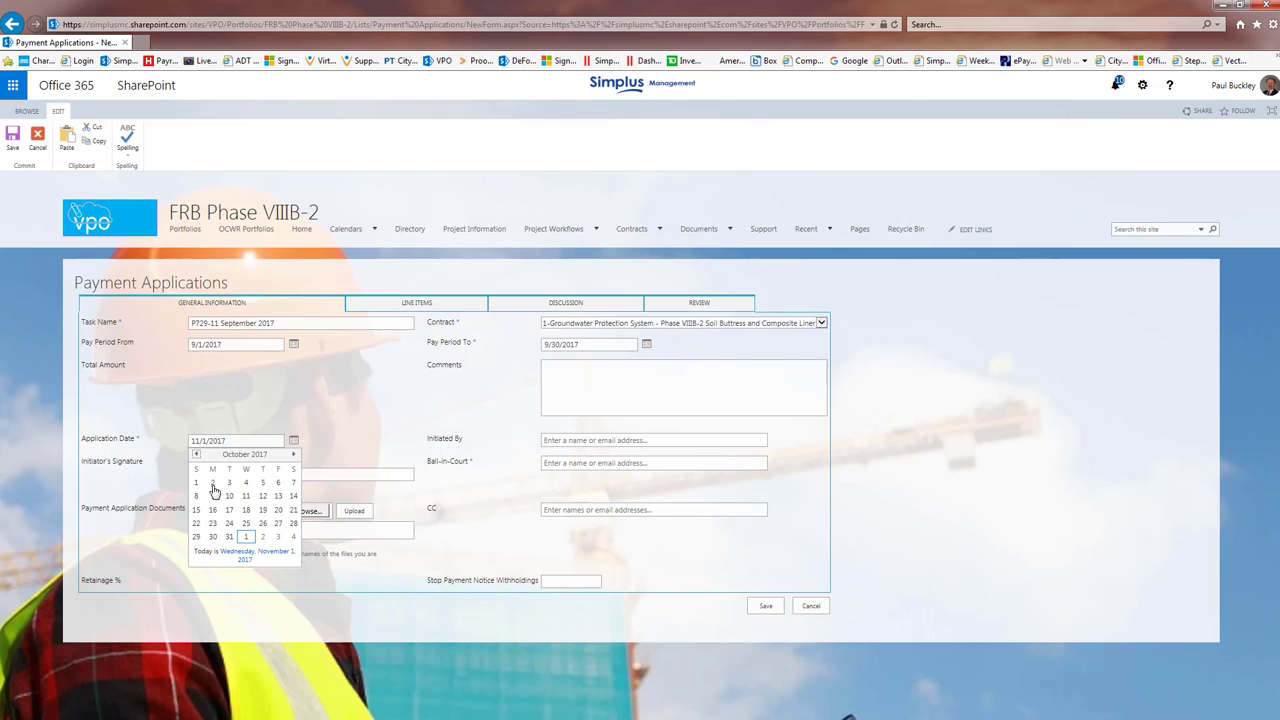
{"action": "left_click", "coordinate": [212, 484]}
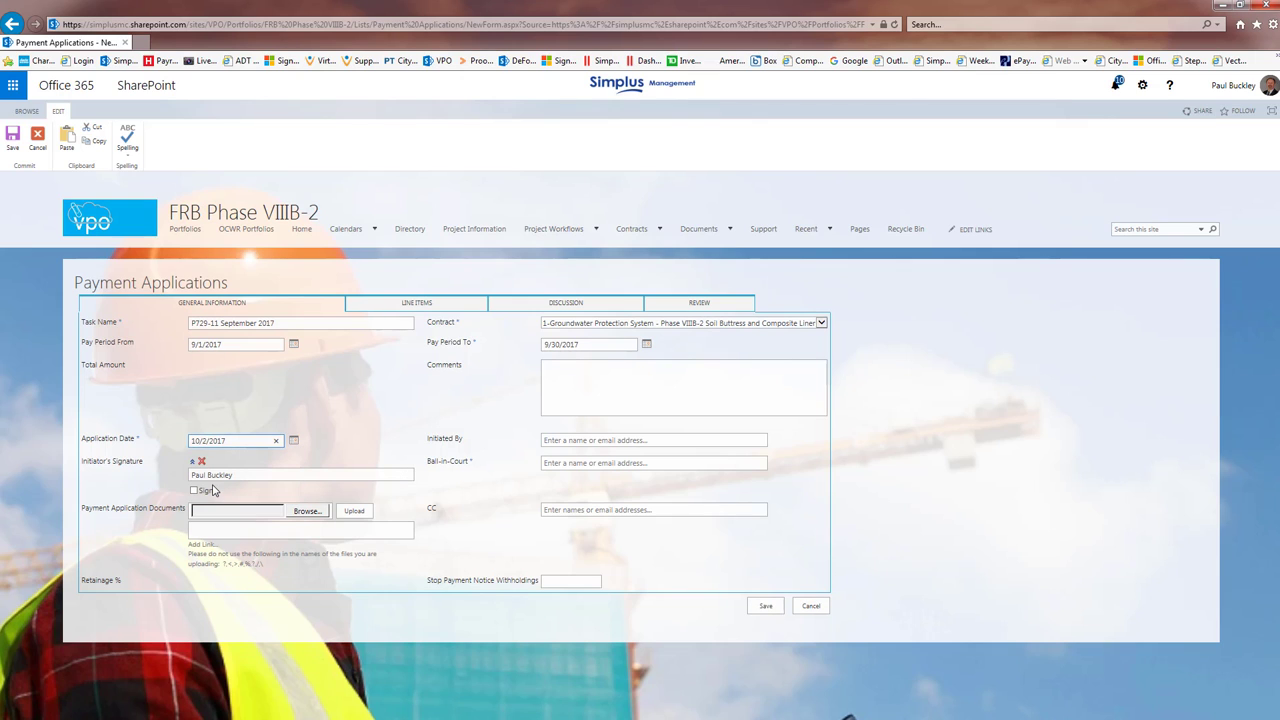
Step: Enter the initiator's name as both Initiated By and Ball-in-Court, and save the payment application
{"action": "left_click", "coordinate": [552, 440]}
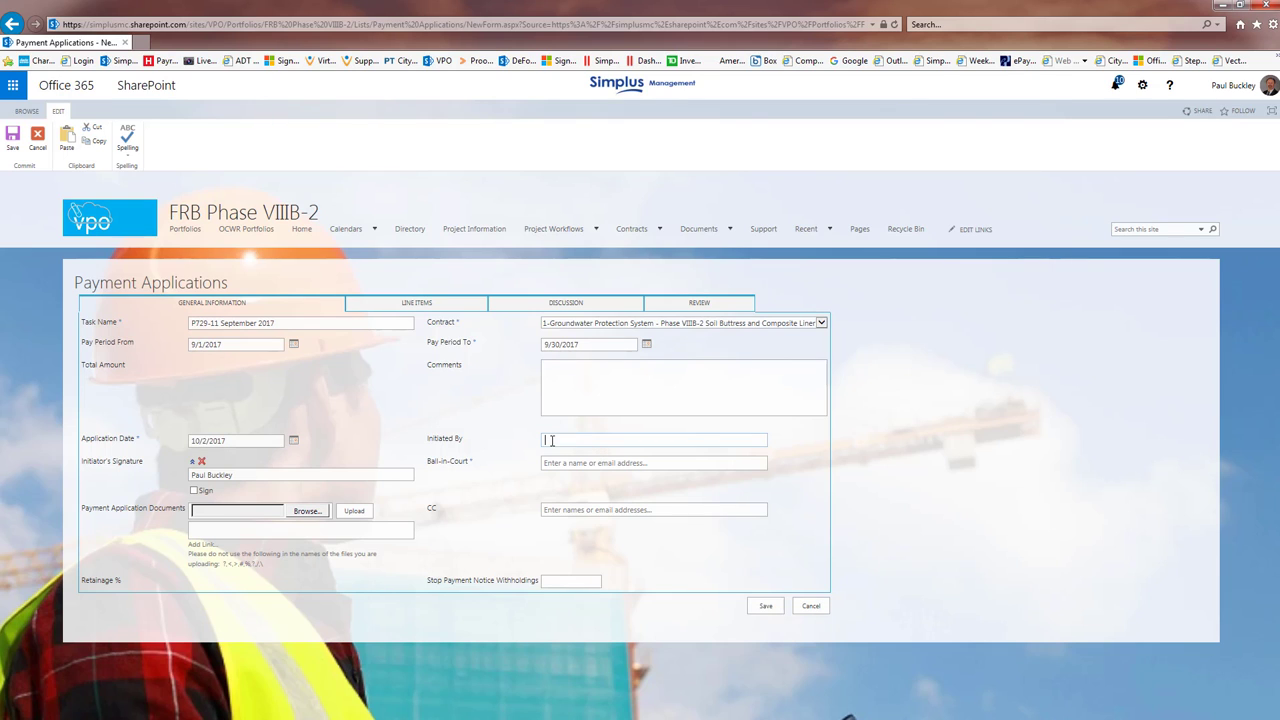
{"action": "type", "text": "Pau"}
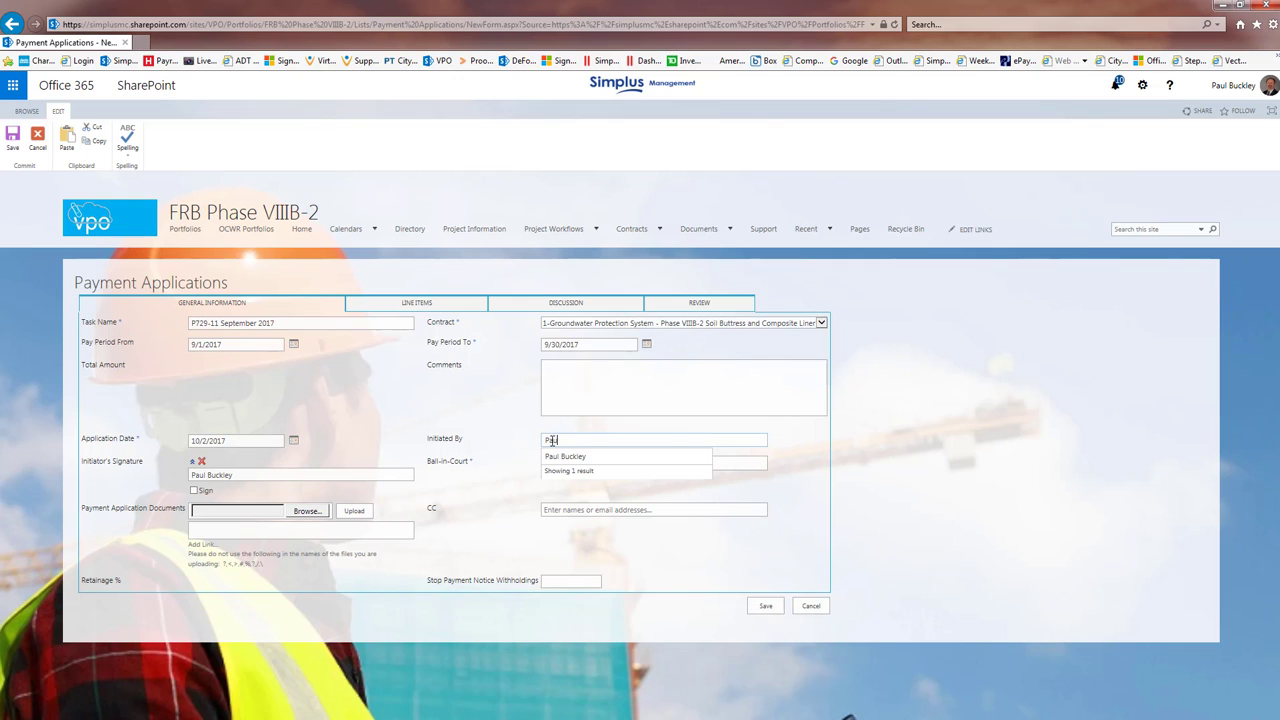
{"action": "left_click", "coordinate": [556, 457]}
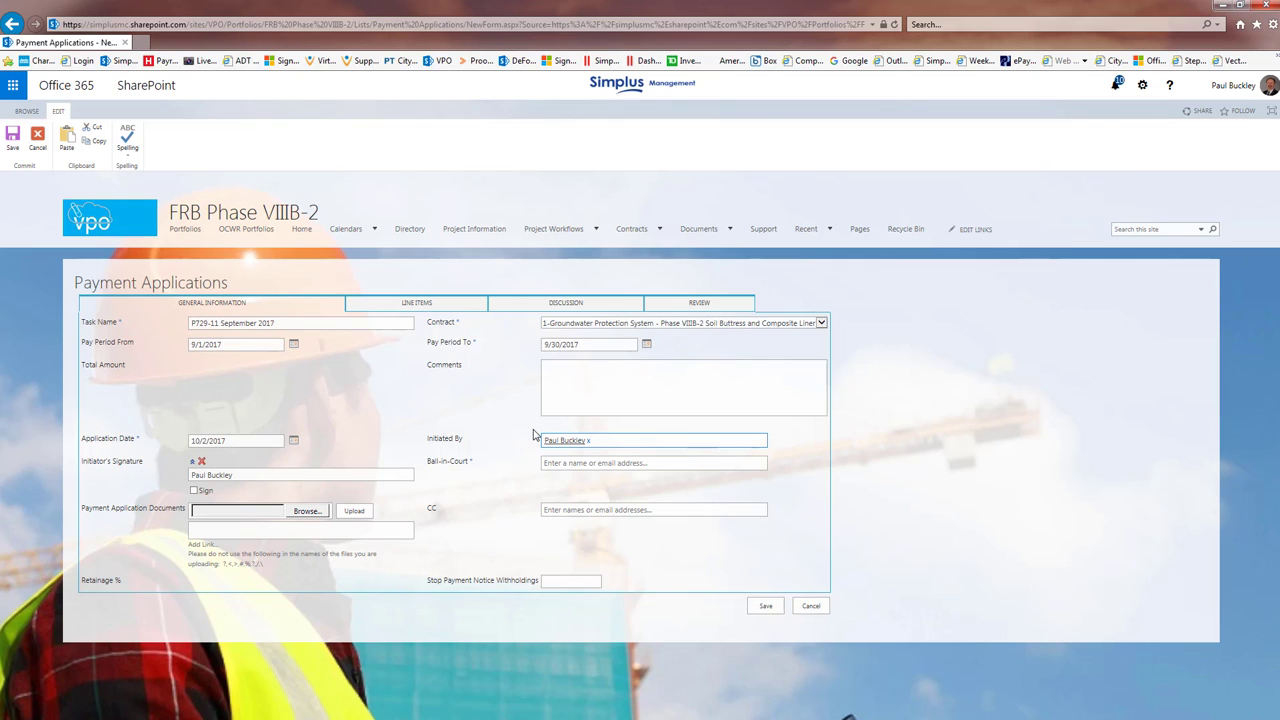
{"action": "left_click", "coordinate": [560, 463]}
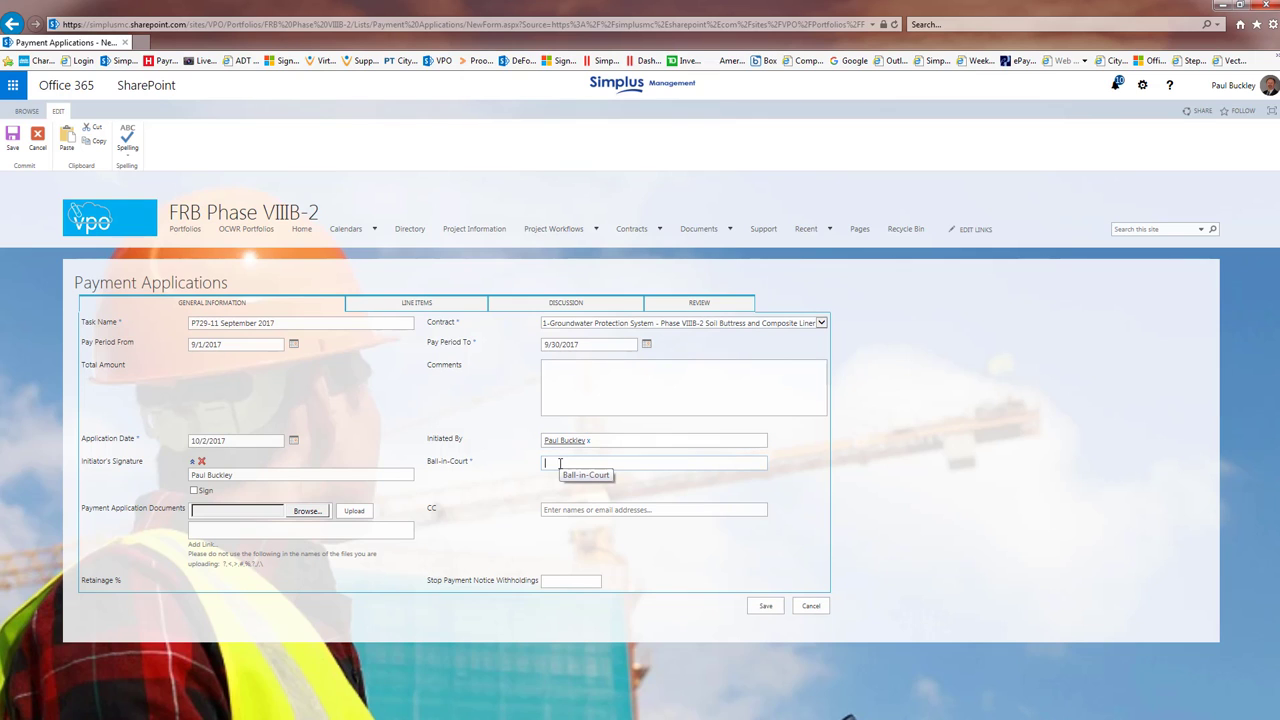
{"action": "type", "text": "P"}
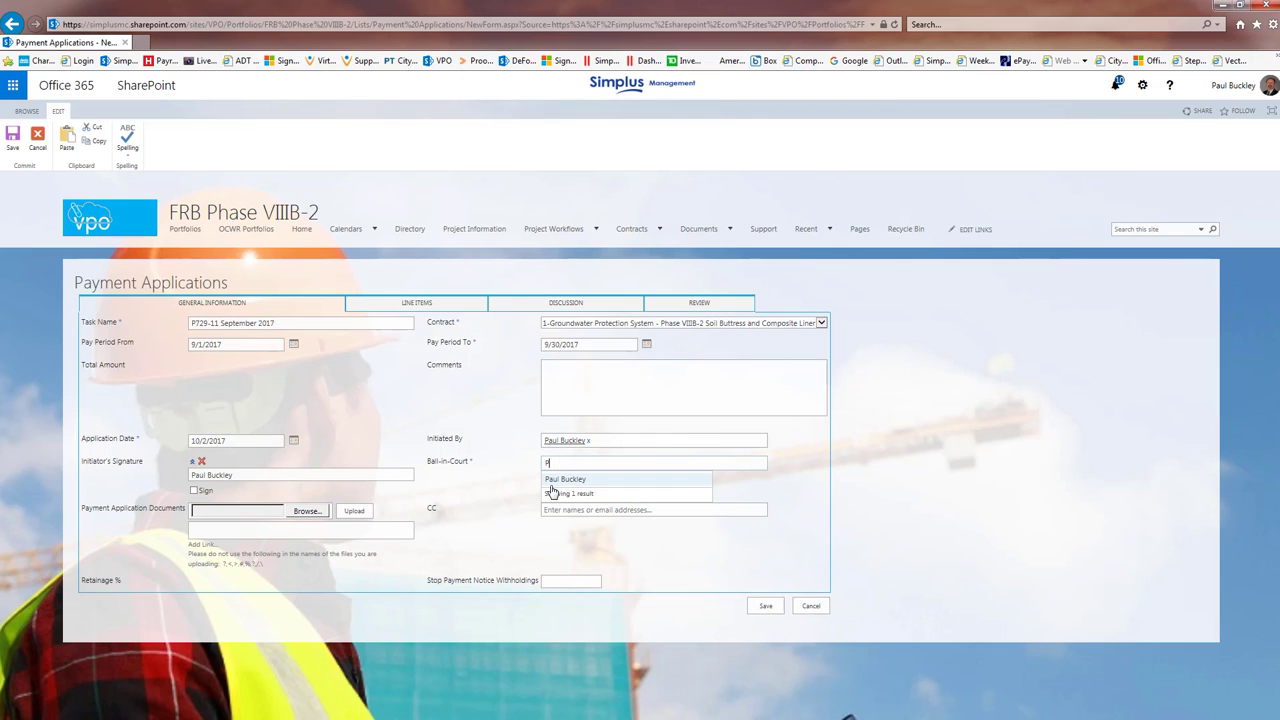
{"action": "left_click", "coordinate": [553, 484]}
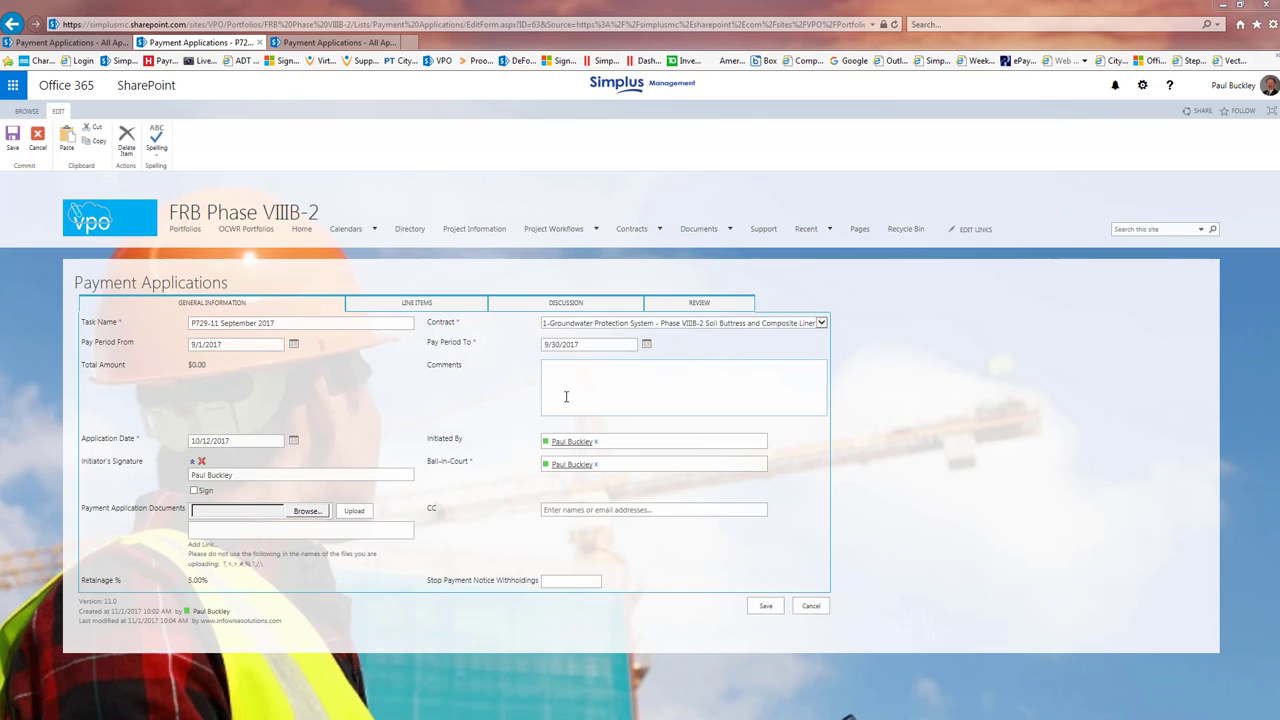
{"action": "left_click", "coordinate": [767, 607]}
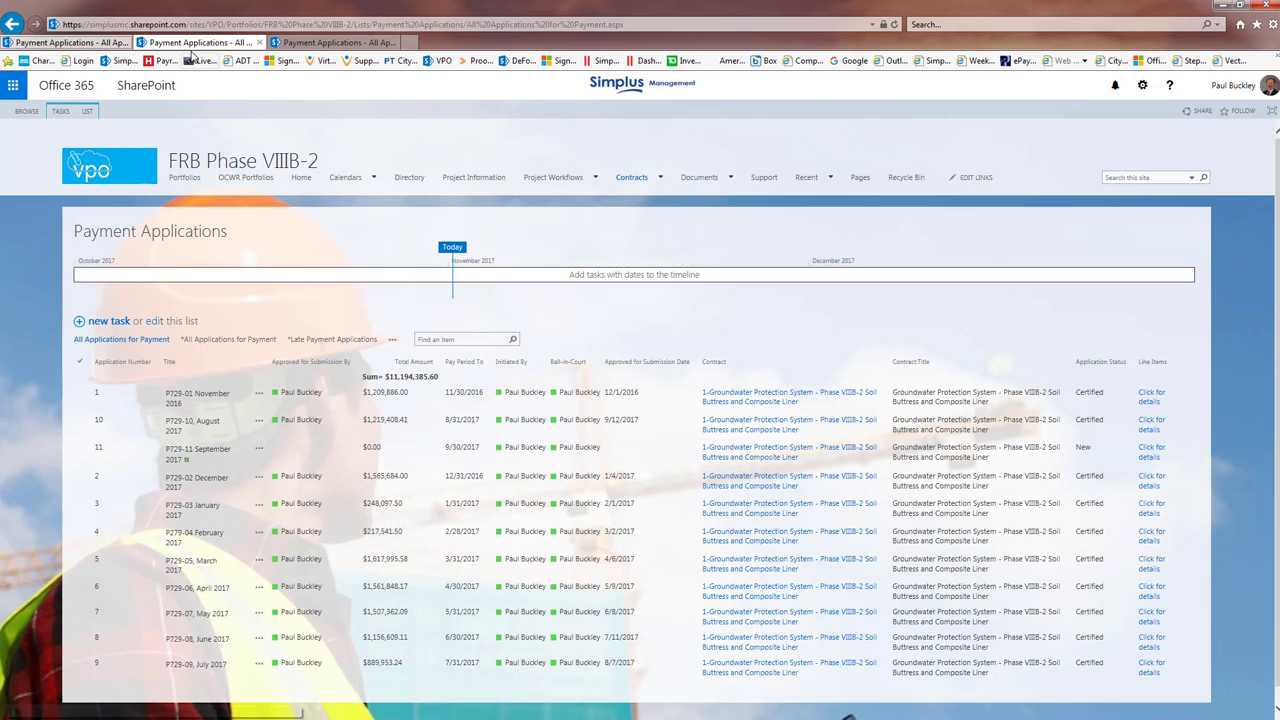
Step: Open the saved P729-11 September 2017 application and examine its line items and discussion history
{"action": "left_click", "coordinate": [210, 454]}
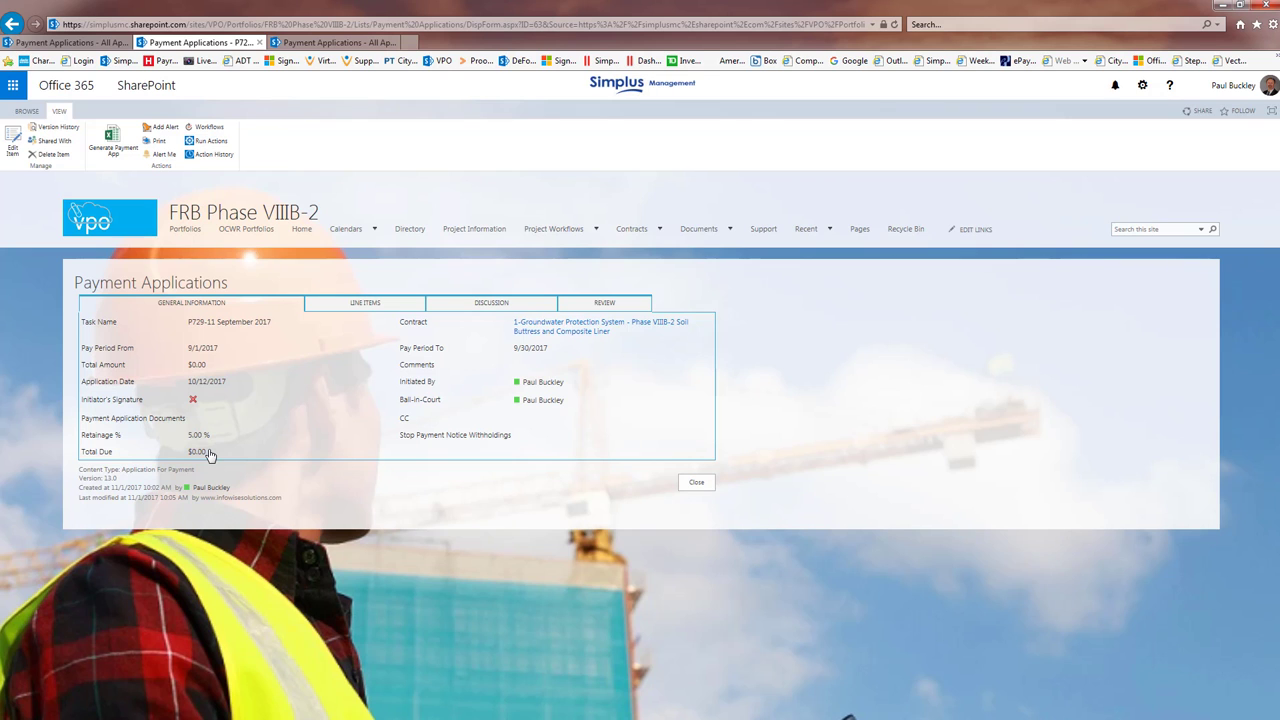
{"action": "left_click", "coordinate": [335, 312]}
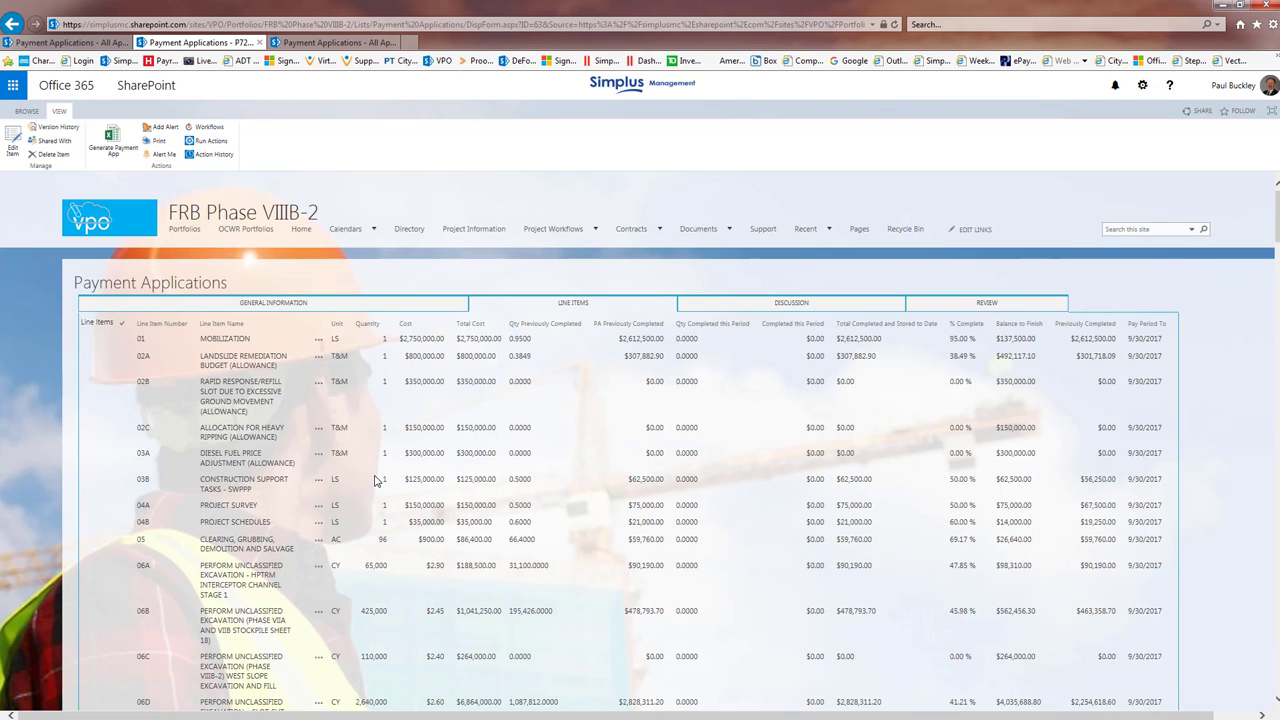
{"action": "scroll", "coordinate": [377, 482], "scroll_direction": "down", "scroll_amount": 15}
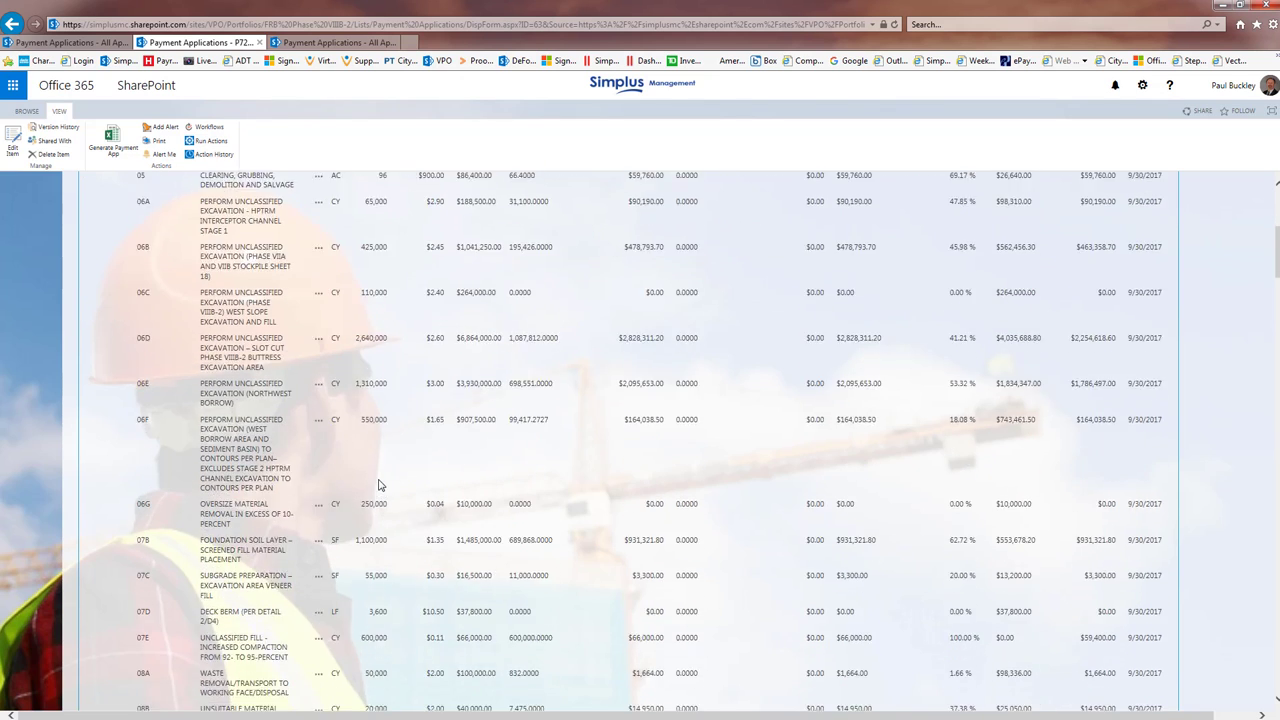
{"action": "scroll", "coordinate": [379, 485], "scroll_direction": "down", "scroll_amount": 5}
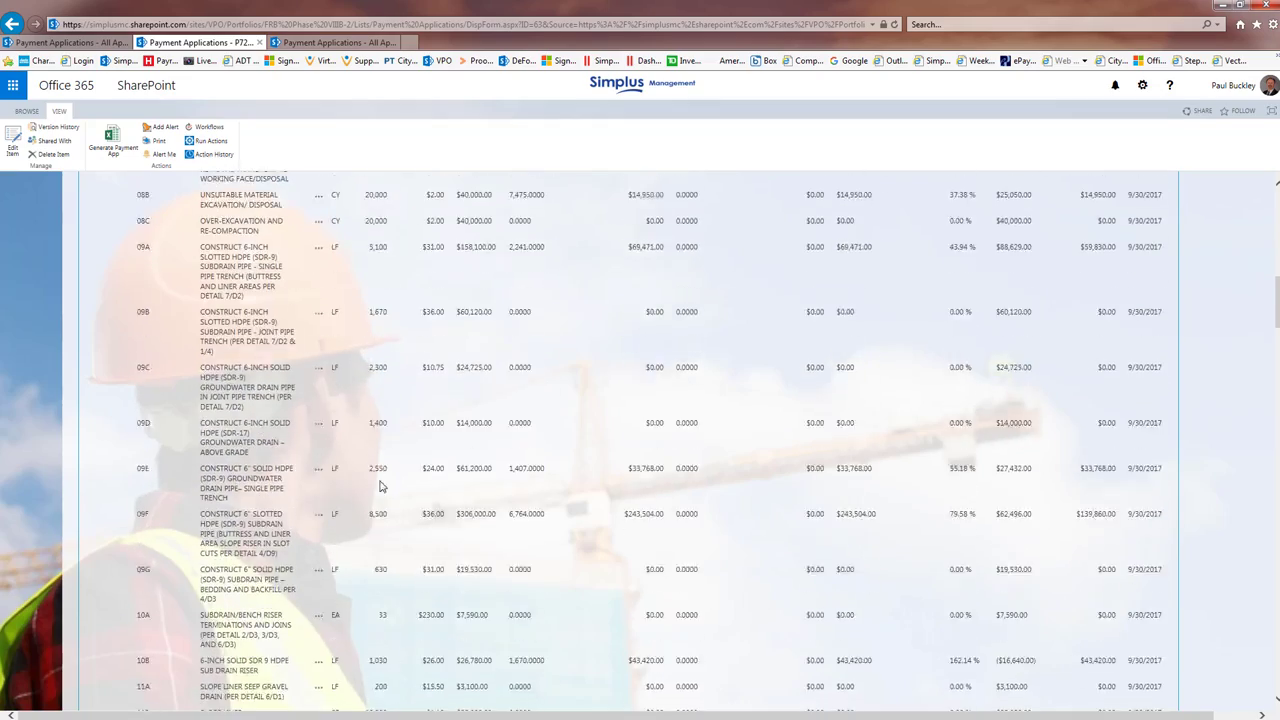
{"action": "scroll", "coordinate": [380, 482], "scroll_direction": "down", "scroll_amount": 10}
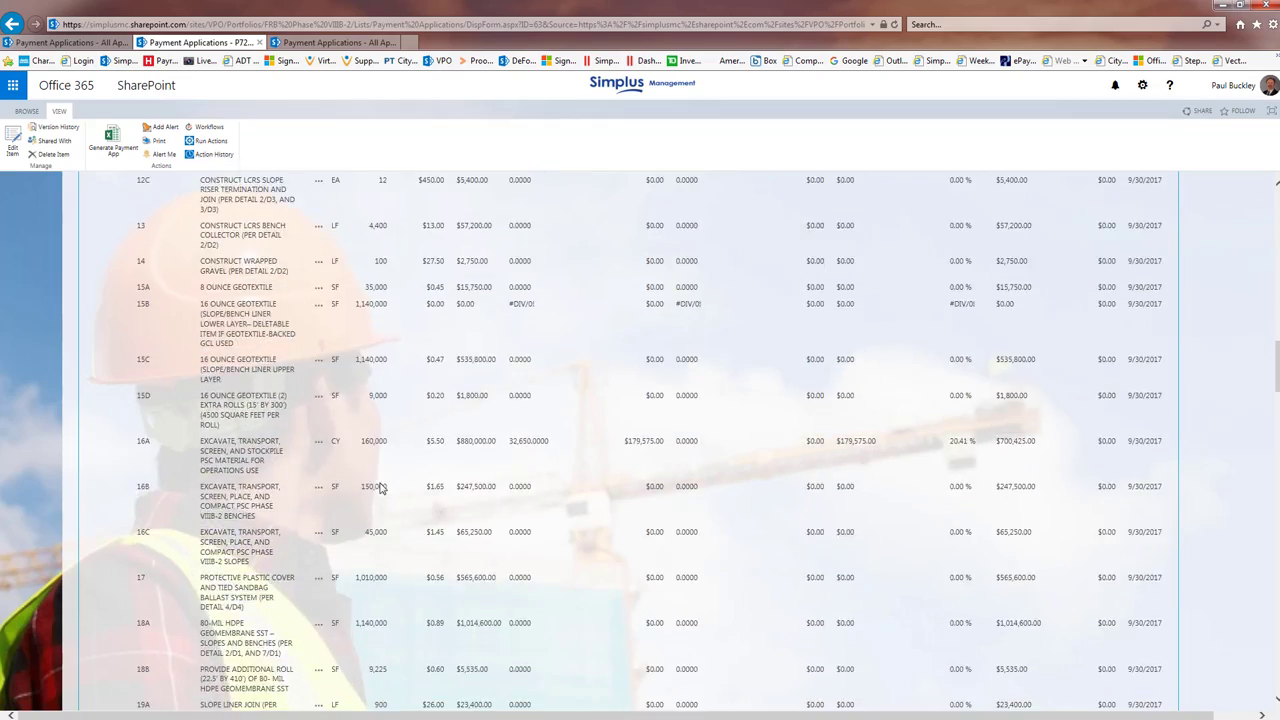
{"action": "scroll", "coordinate": [381, 487], "scroll_direction": "down", "scroll_amount": 12}
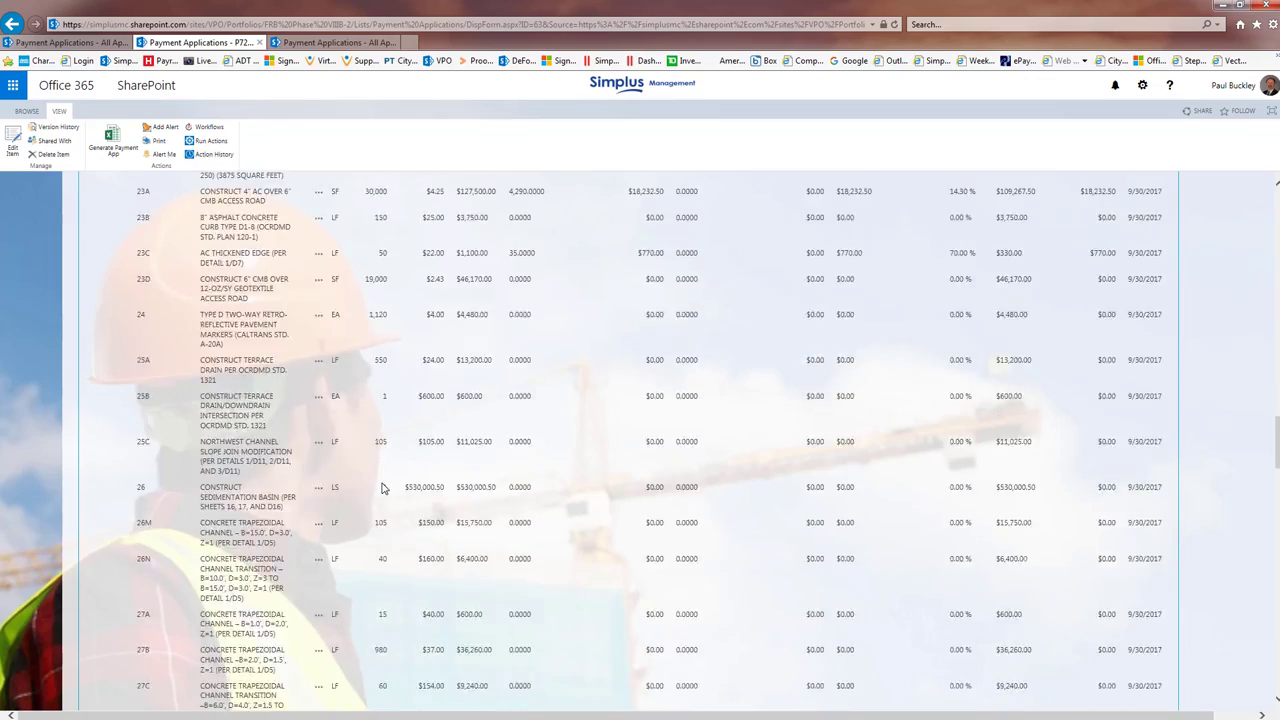
{"action": "scroll", "coordinate": [381, 487], "scroll_direction": "down", "scroll_amount": 10}
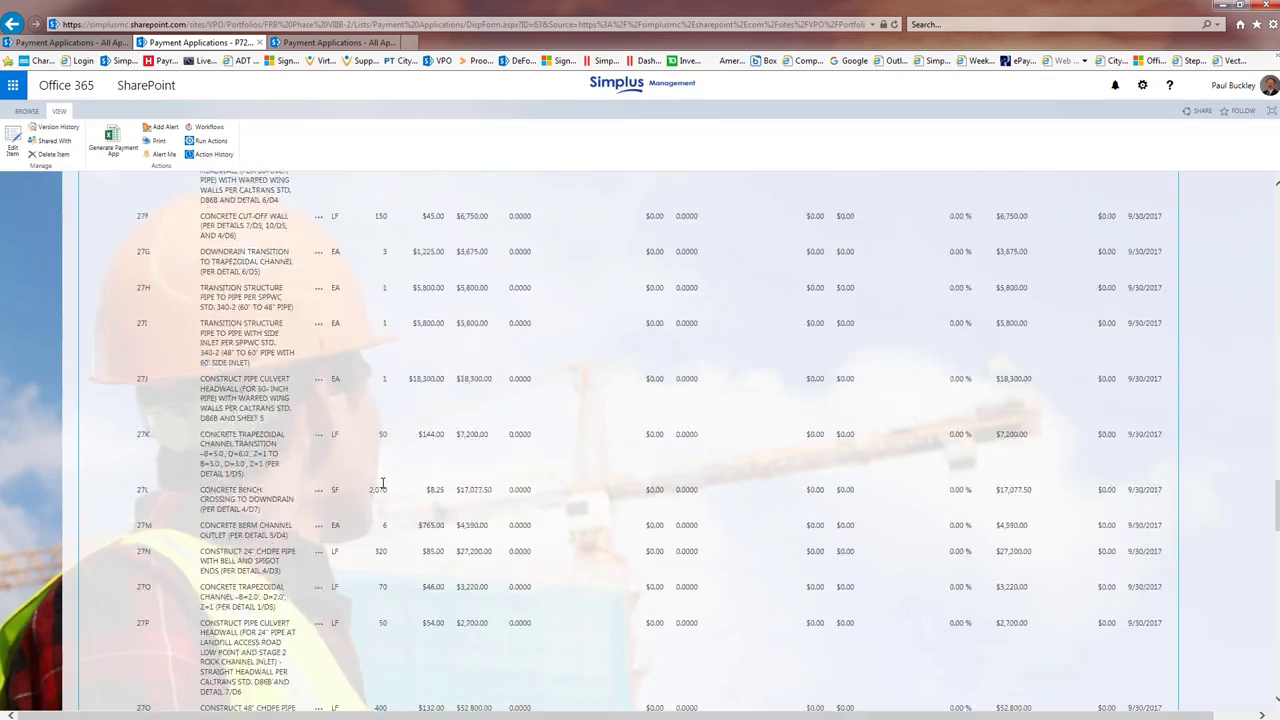
{"action": "scroll", "coordinate": [381, 488], "scroll_direction": "down", "scroll_amount": 15}
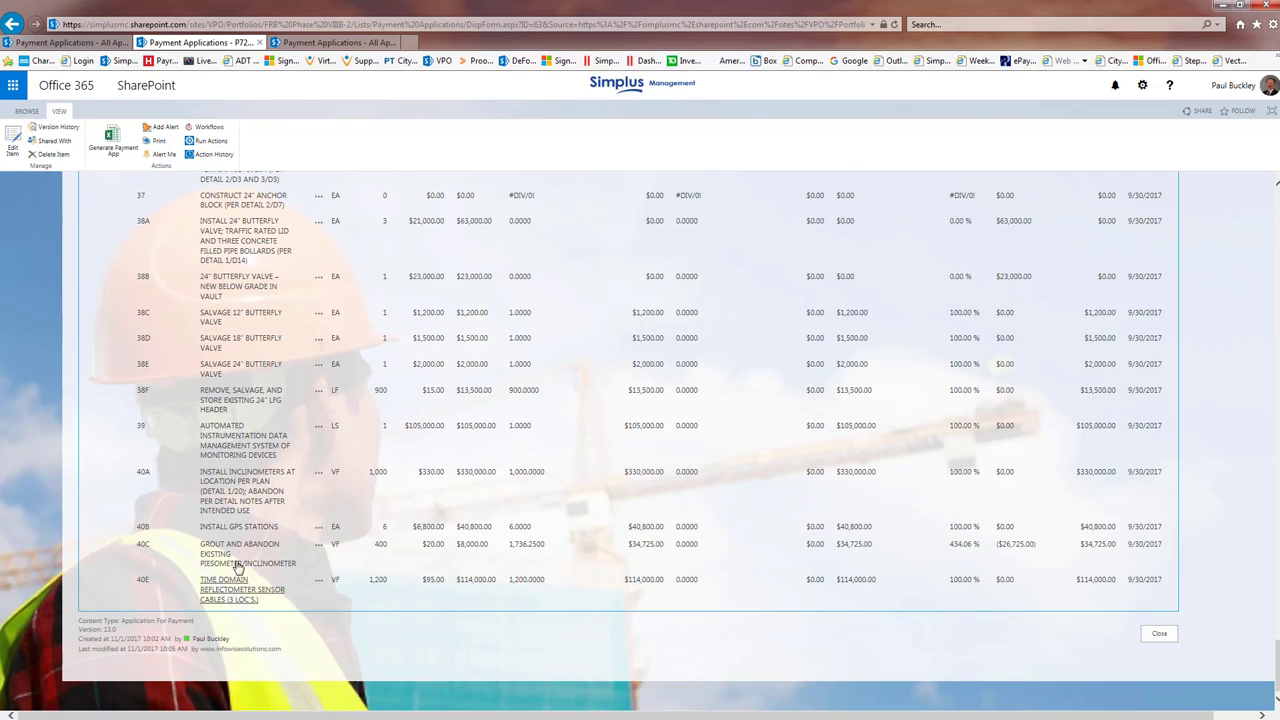
{"action": "scroll", "coordinate": [240, 565], "scroll_direction": "up", "scroll_amount": 5}
{"action": "scroll", "coordinate": [243, 565], "scroll_direction": "up", "scroll_amount": 8}
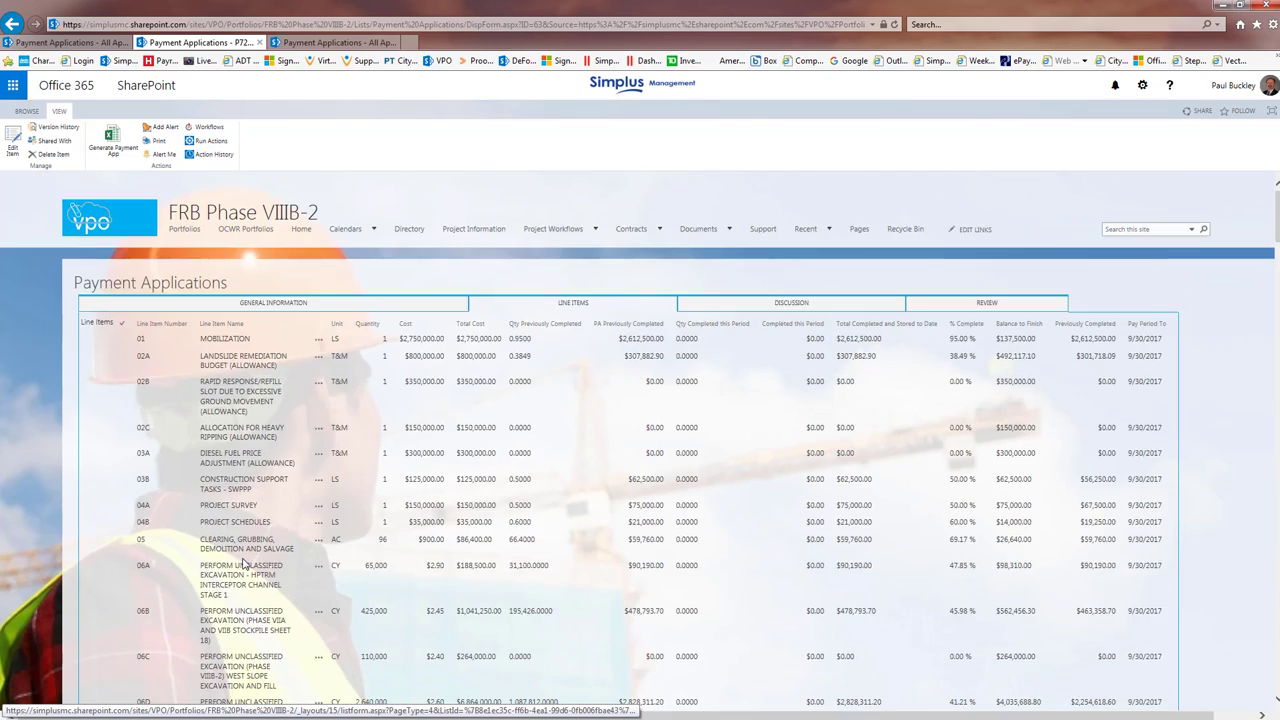
{"action": "left_click", "coordinate": [719, 309]}
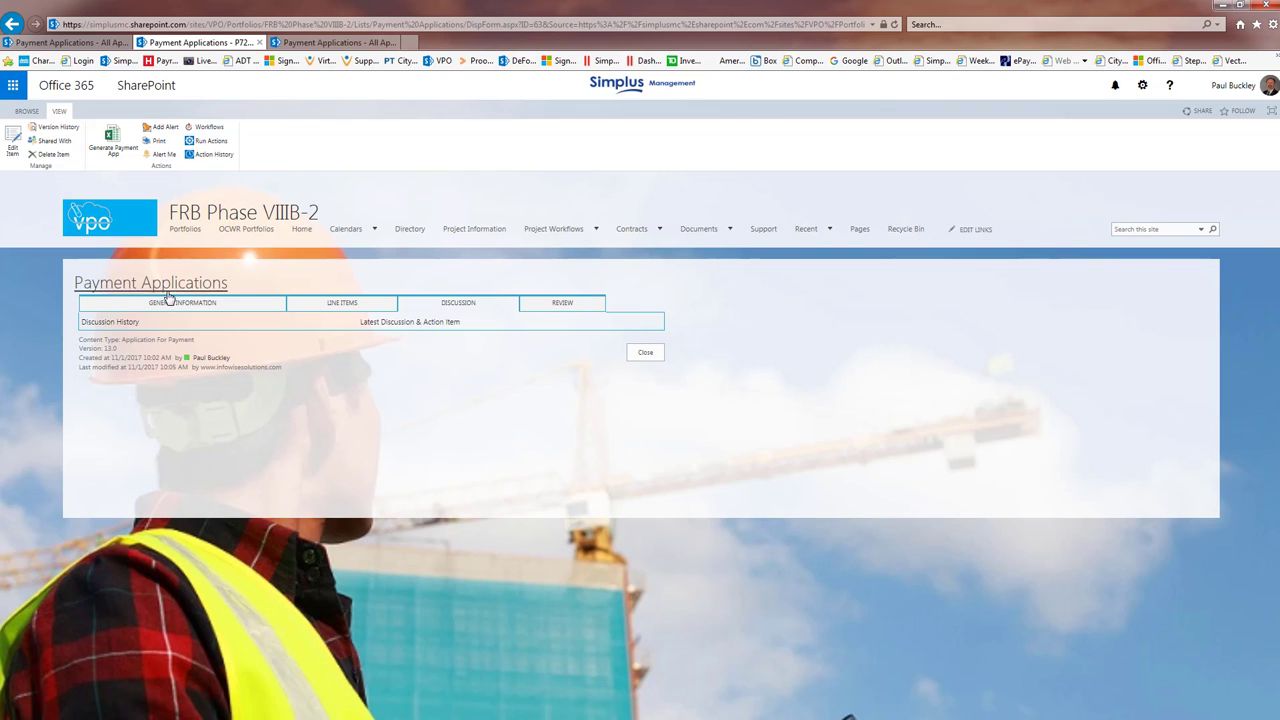
Step: Edit the payment application and enter "10/12/17 Sukut submitted the payment application to Simplus." as its latest discussion and action item
{"action": "left_click", "coordinate": [14, 142]}
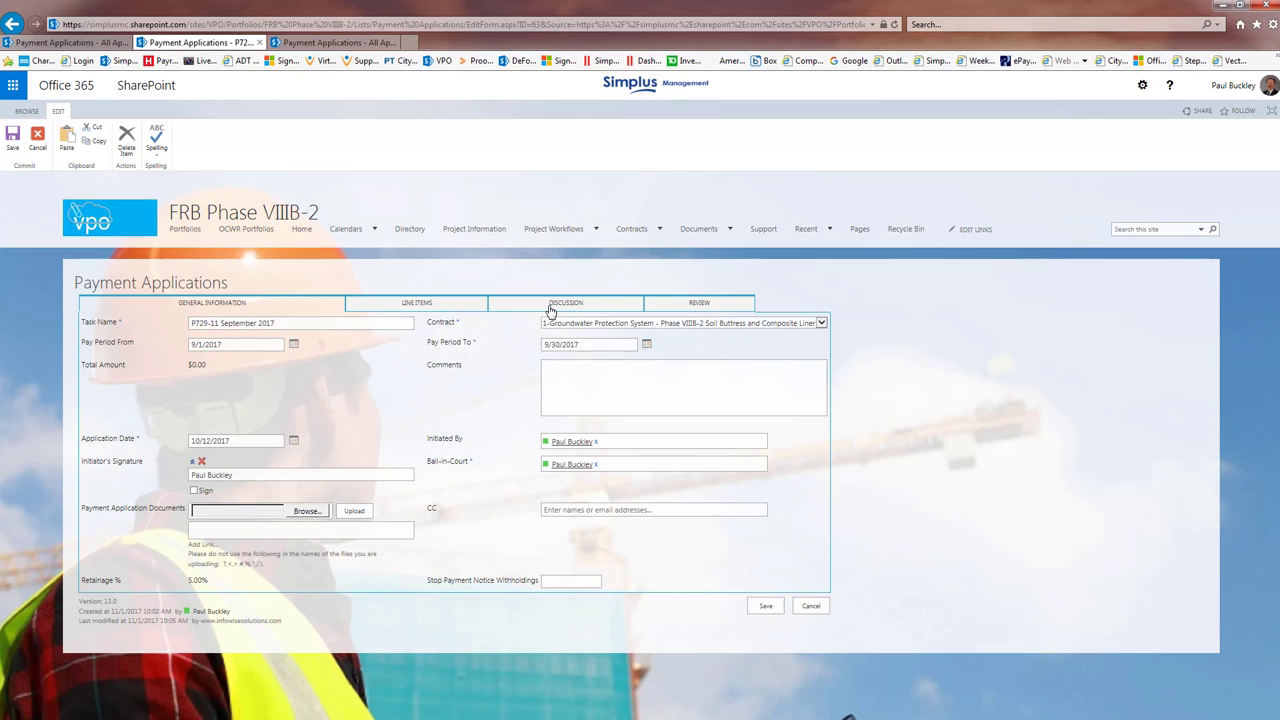
{"action": "left_click", "coordinate": [549, 309]}
{"action": "left_click", "coordinate": [518, 325]}
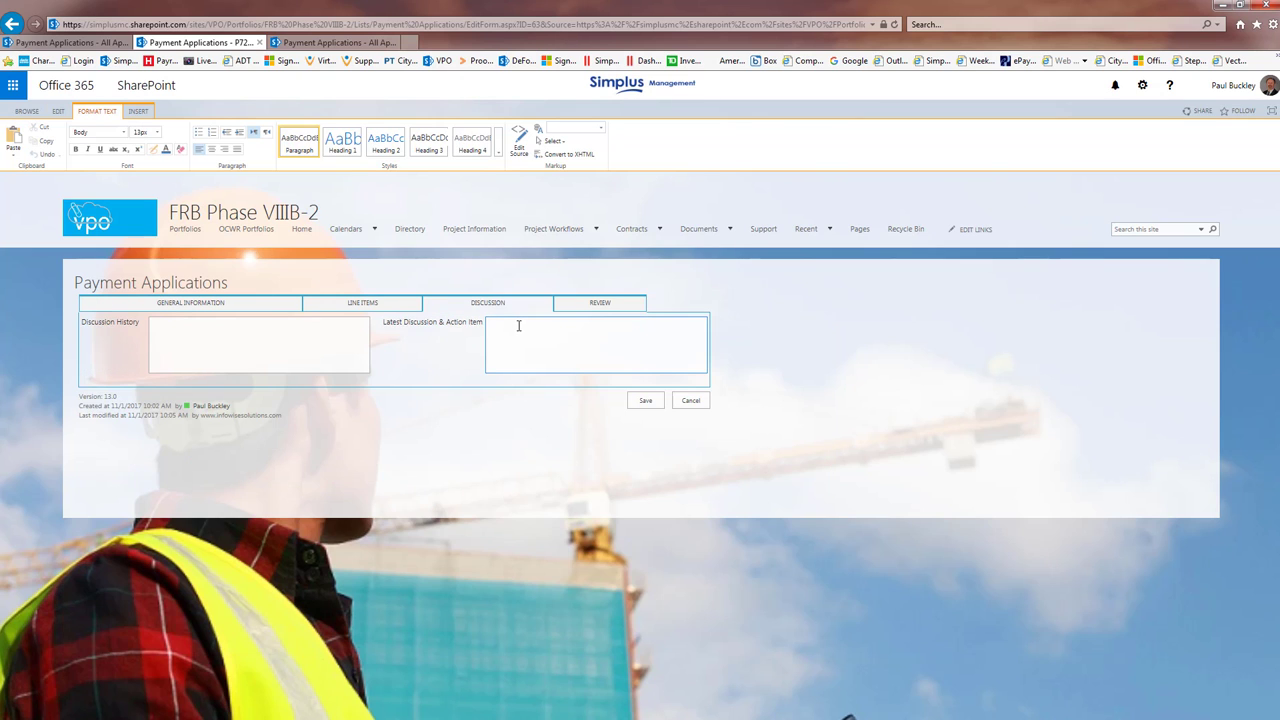
{"action": "type", "text": "10/152/17"}
{"action": "type", "text": " Sukut submitted the payment application to Simplus."}
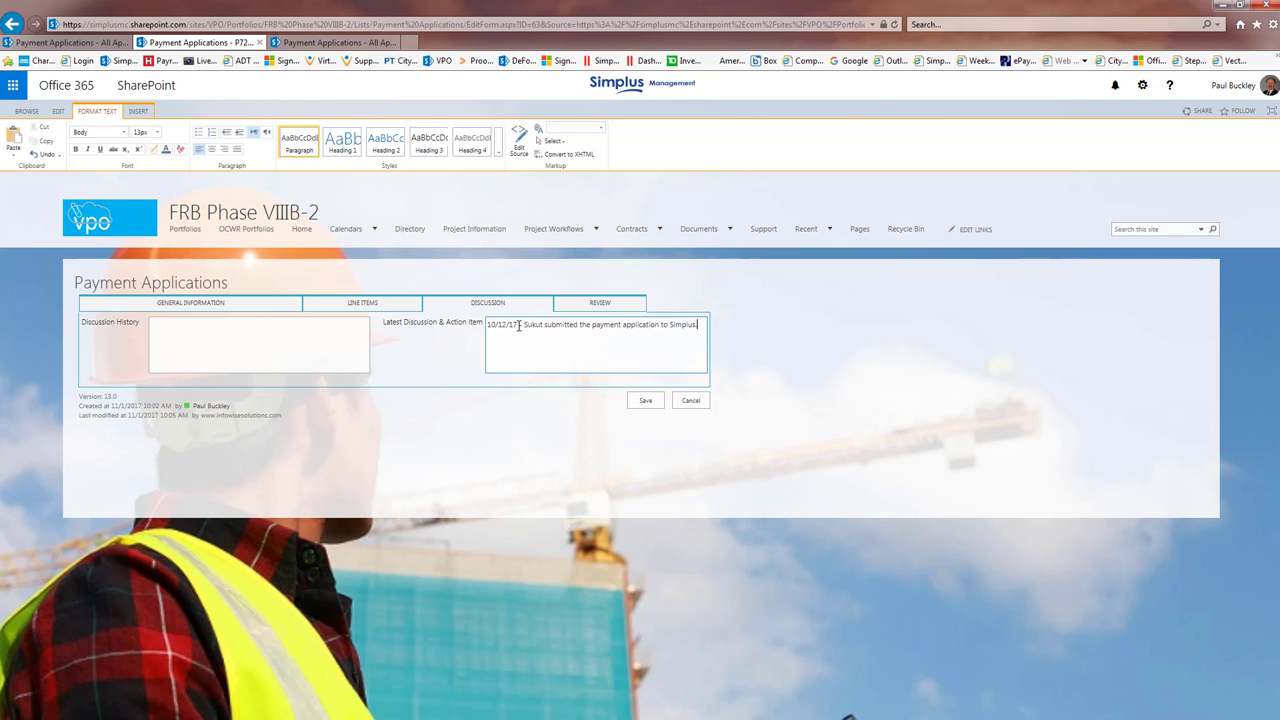
Step: Examine the payment application's review section and the choices offered for Application Status
{"action": "left_click", "coordinate": [568, 306]}
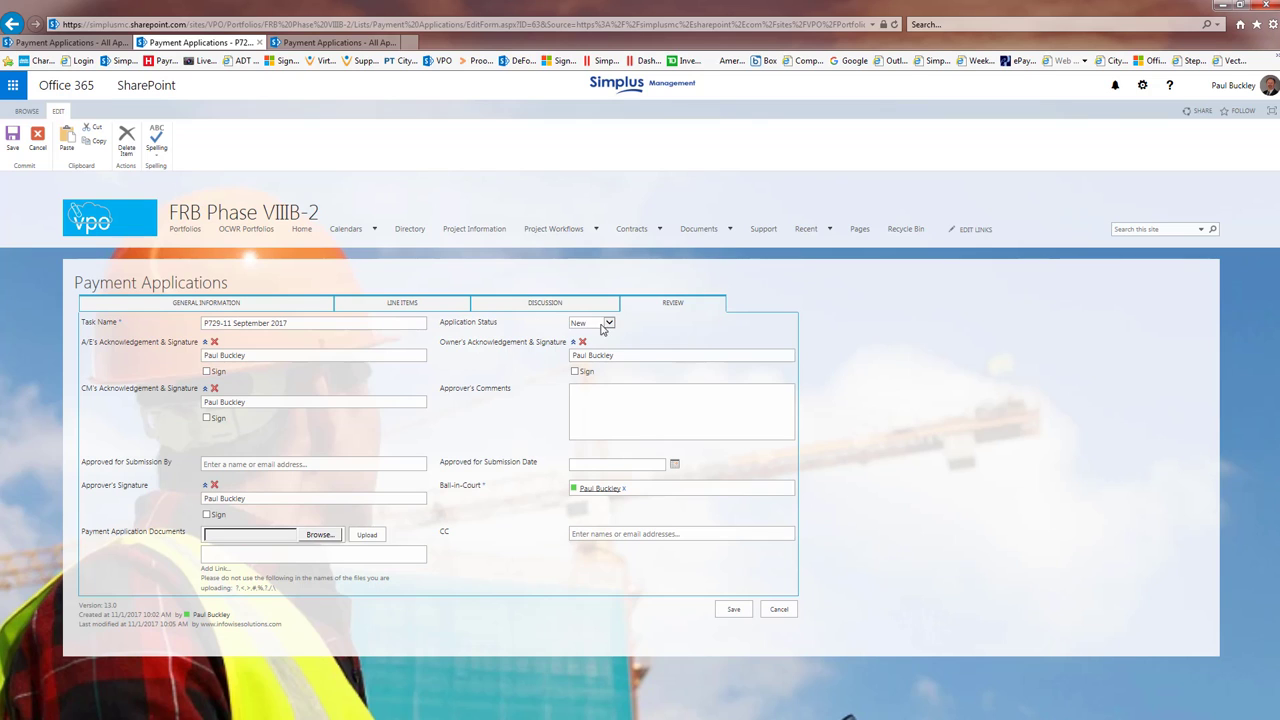
{"action": "left_click", "coordinate": [608, 323]}
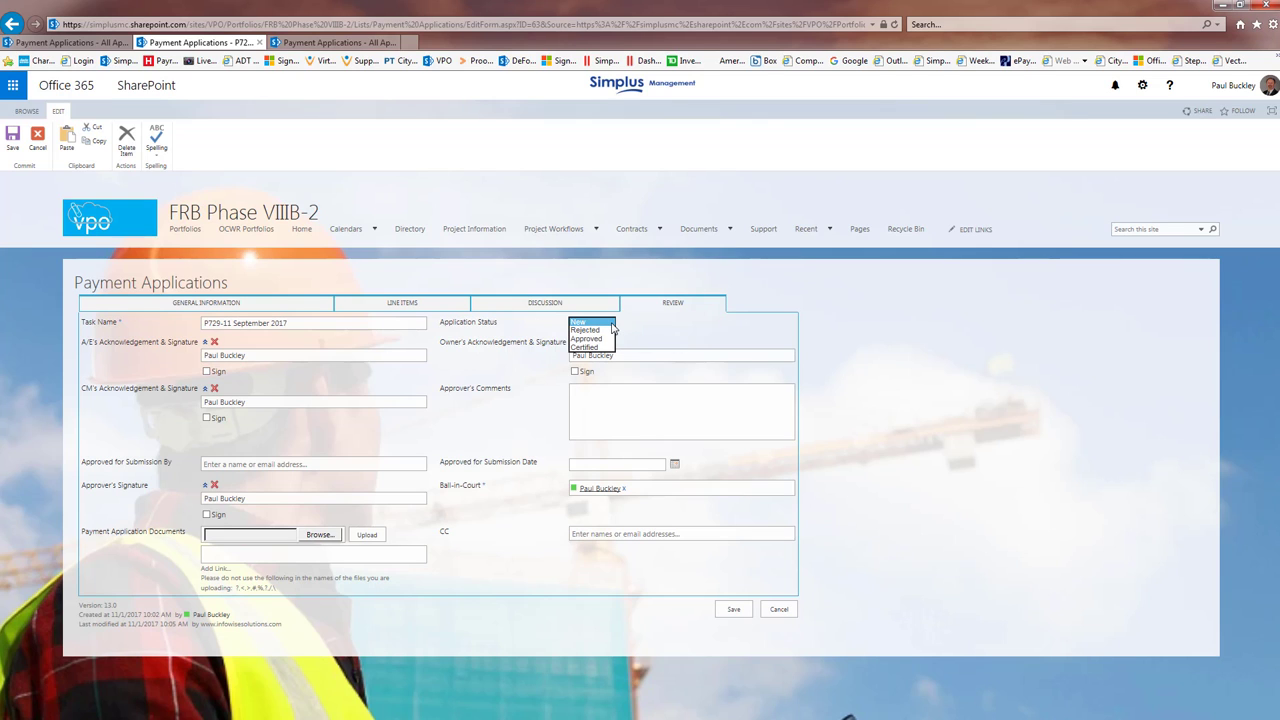
{"action": "left_click", "coordinate": [612, 327]}
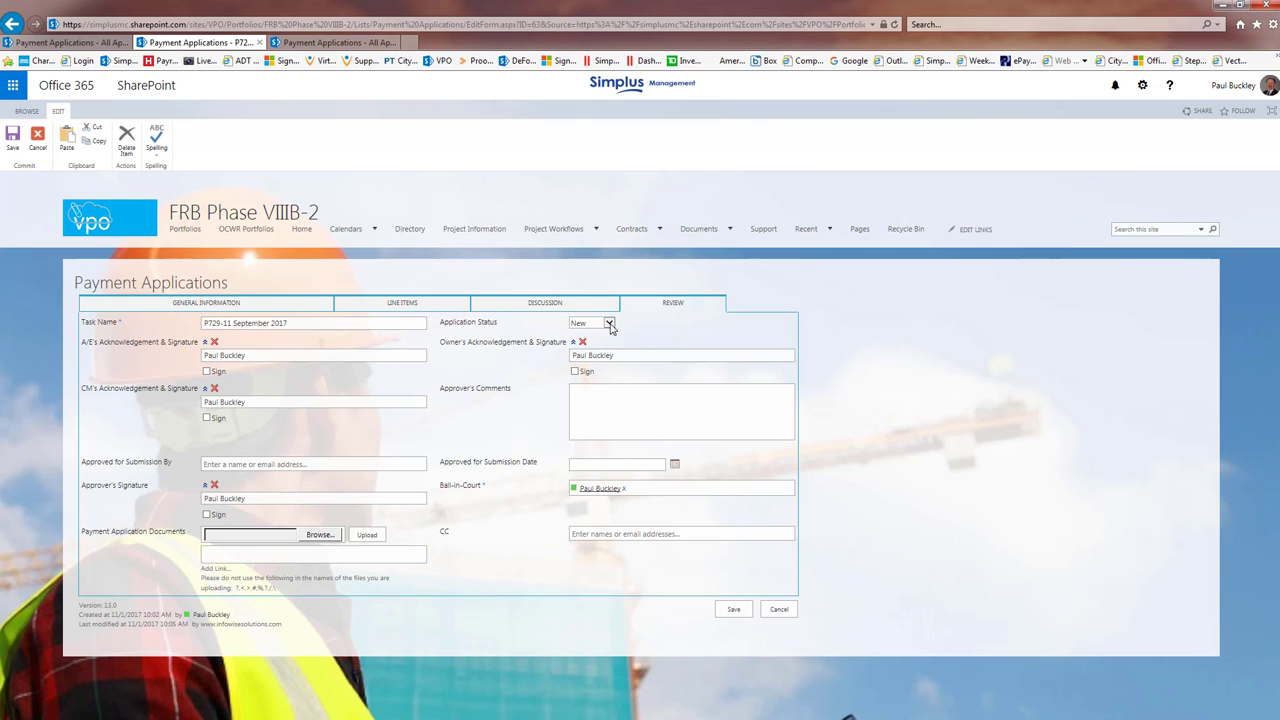
{"action": "left_click", "coordinate": [612, 327]}
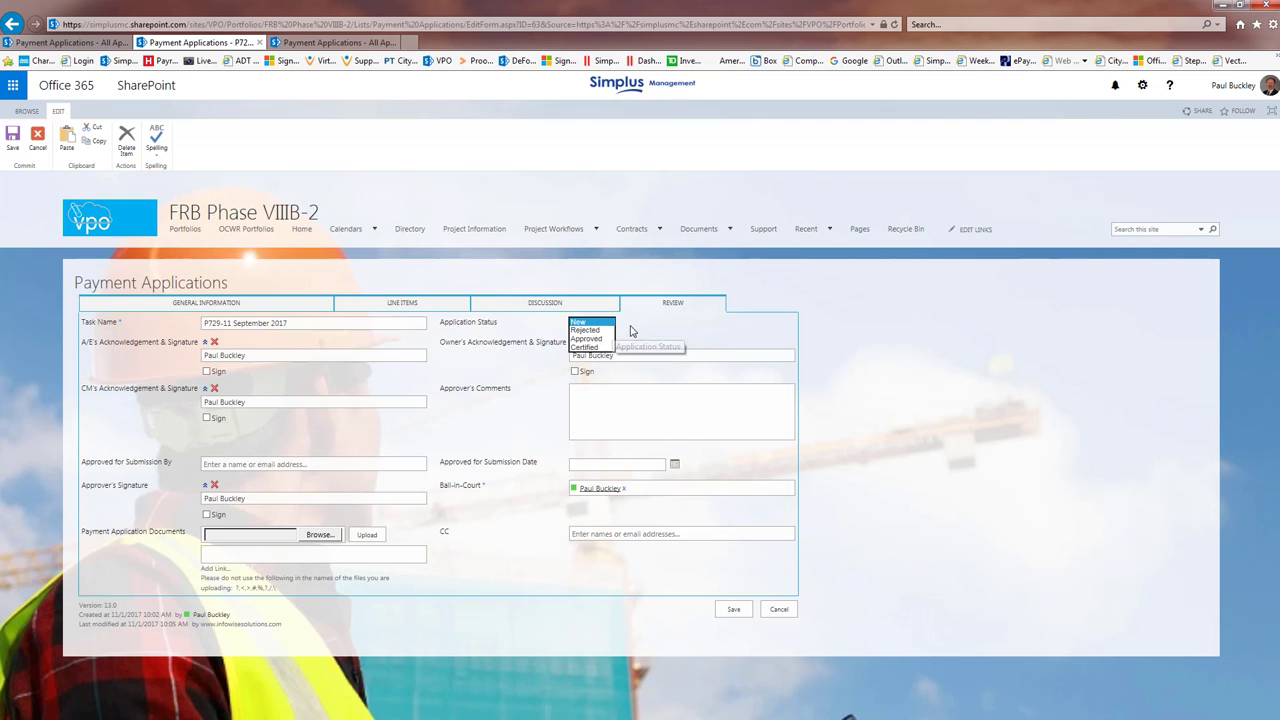
Step: Start adding a link to the application's Payment Application Documents and browse to the Submittal Documents library
{"action": "left_click", "coordinate": [297, 305]}
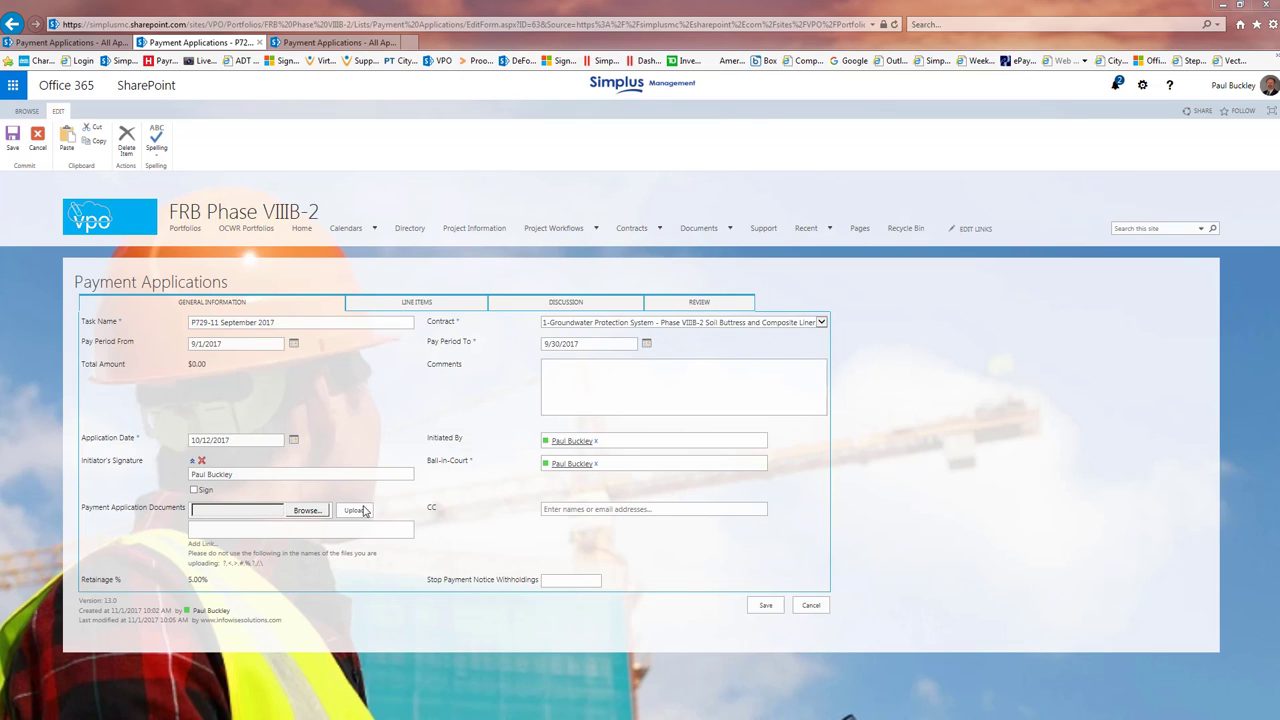
{"action": "left_click", "coordinate": [203, 545]}
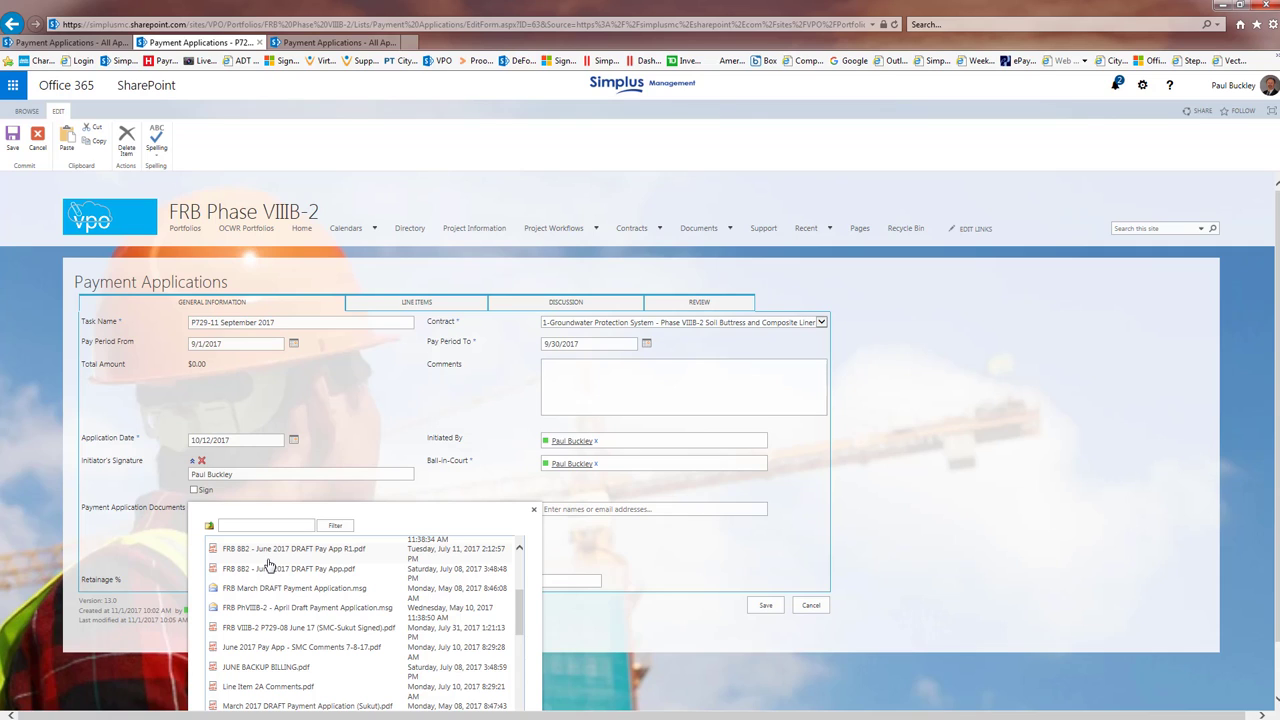
{"action": "left_click", "coordinate": [210, 528]}
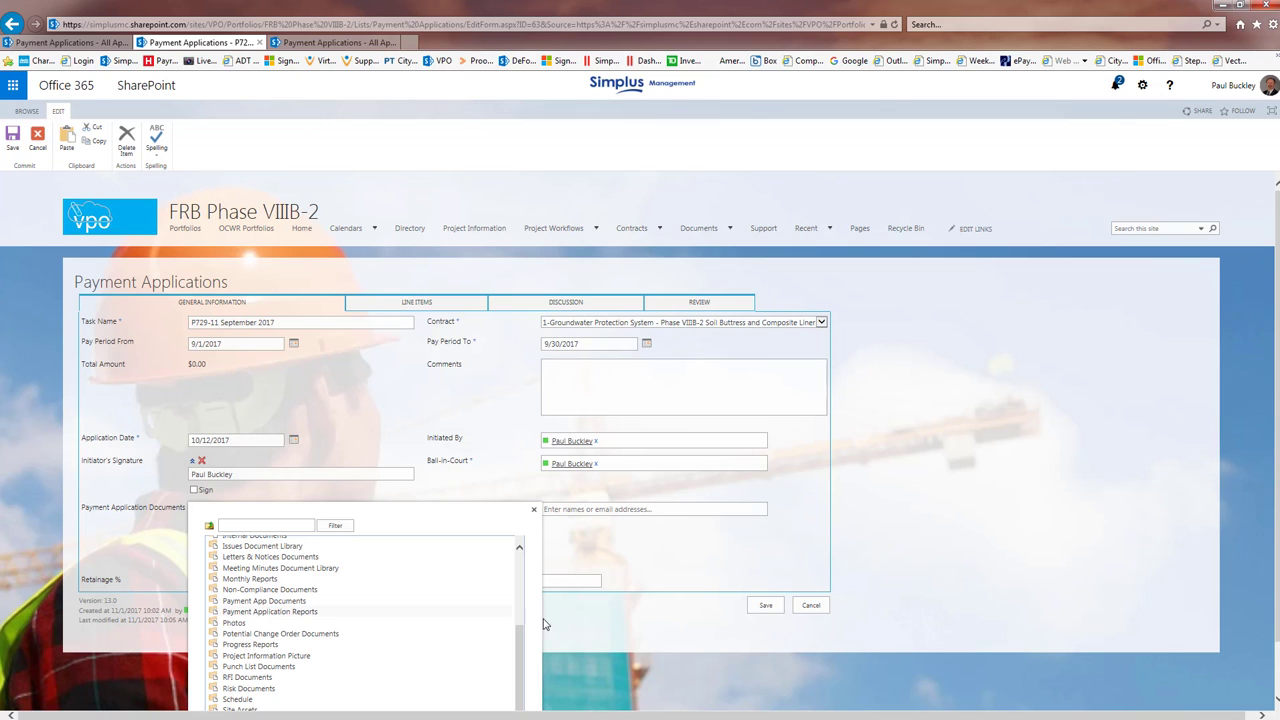
{"action": "scroll", "coordinate": [517, 630], "scroll_direction": "down", "scroll_amount": 1}
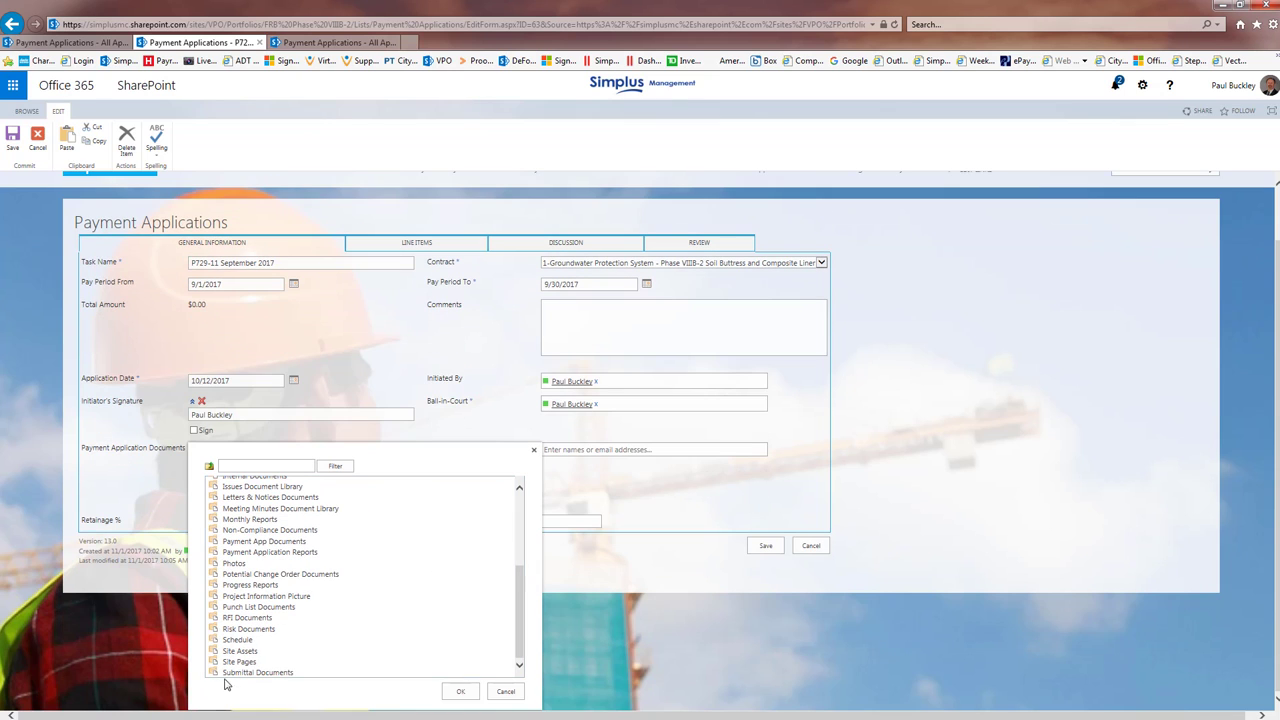
{"action": "left_click", "coordinate": [240, 673]}
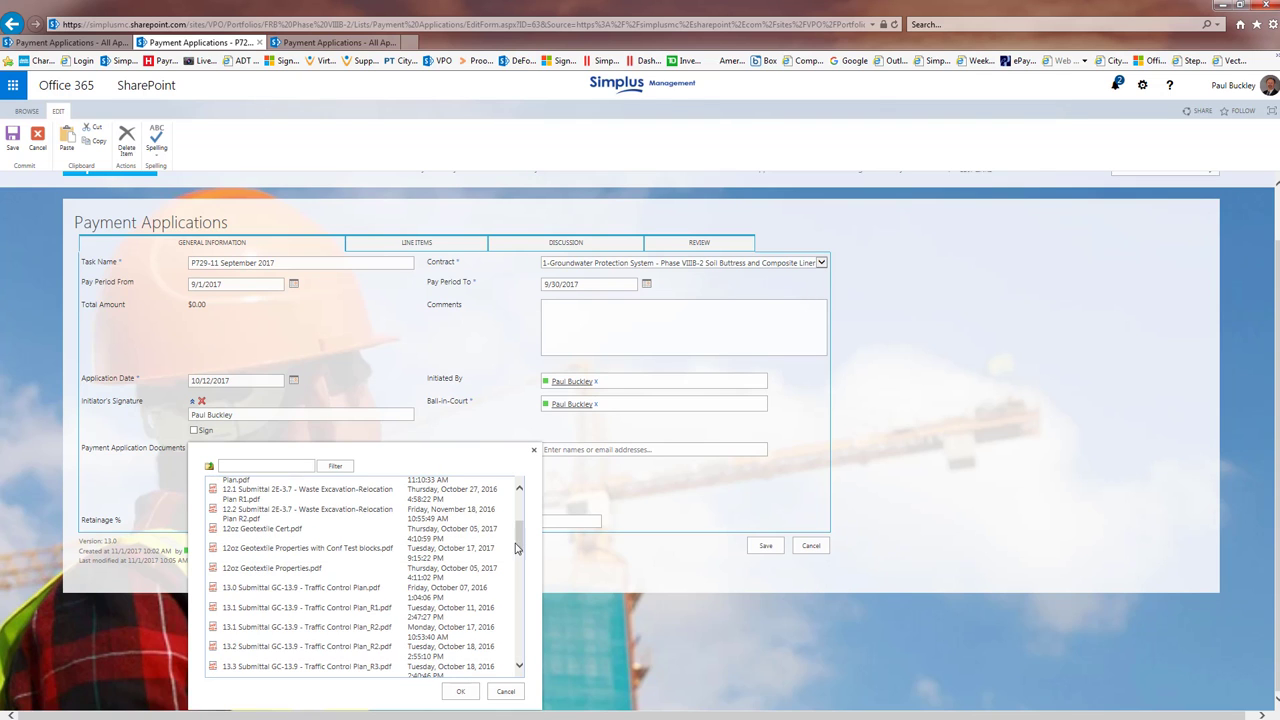
Step: Filter the library's files by "Payment" and link "201709 - September Draft Payment App.pdf" to the application
{"action": "left_click_drag", "start_coordinate": [519, 548], "coordinate": [531, 503]}
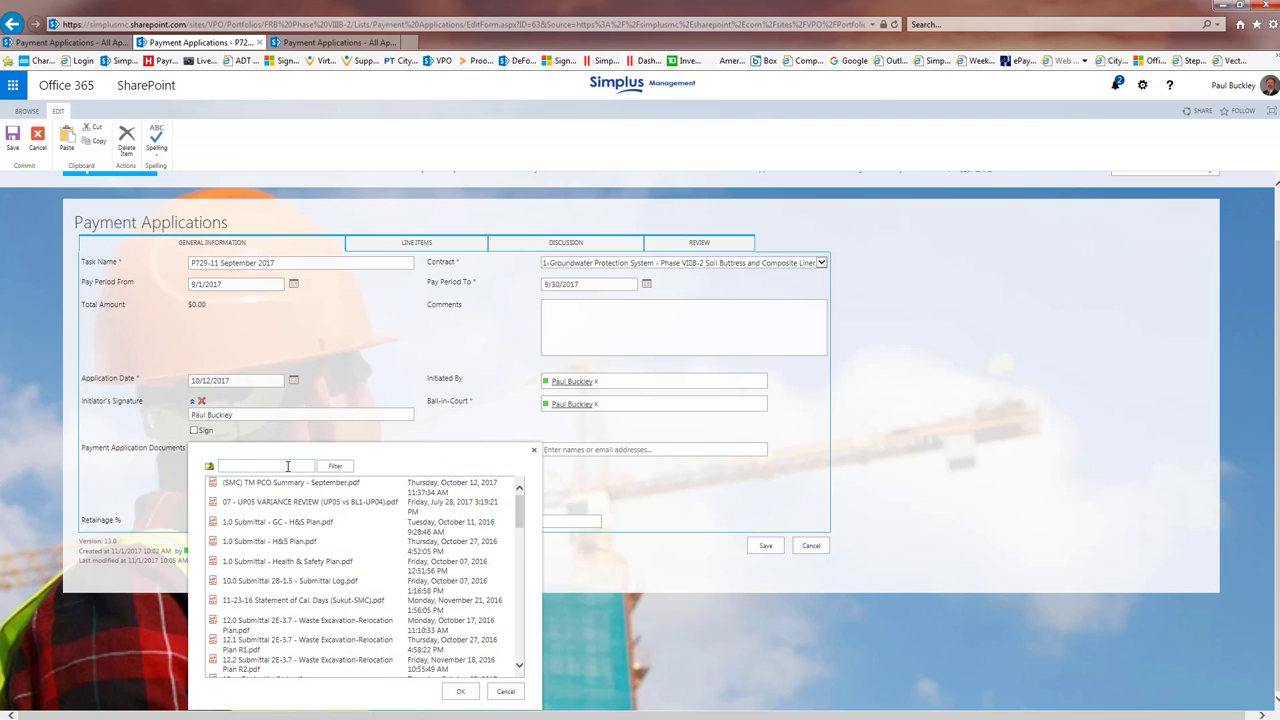
{"action": "left_click", "coordinate": [287, 466]}
{"action": "type", "text": "Payment"}
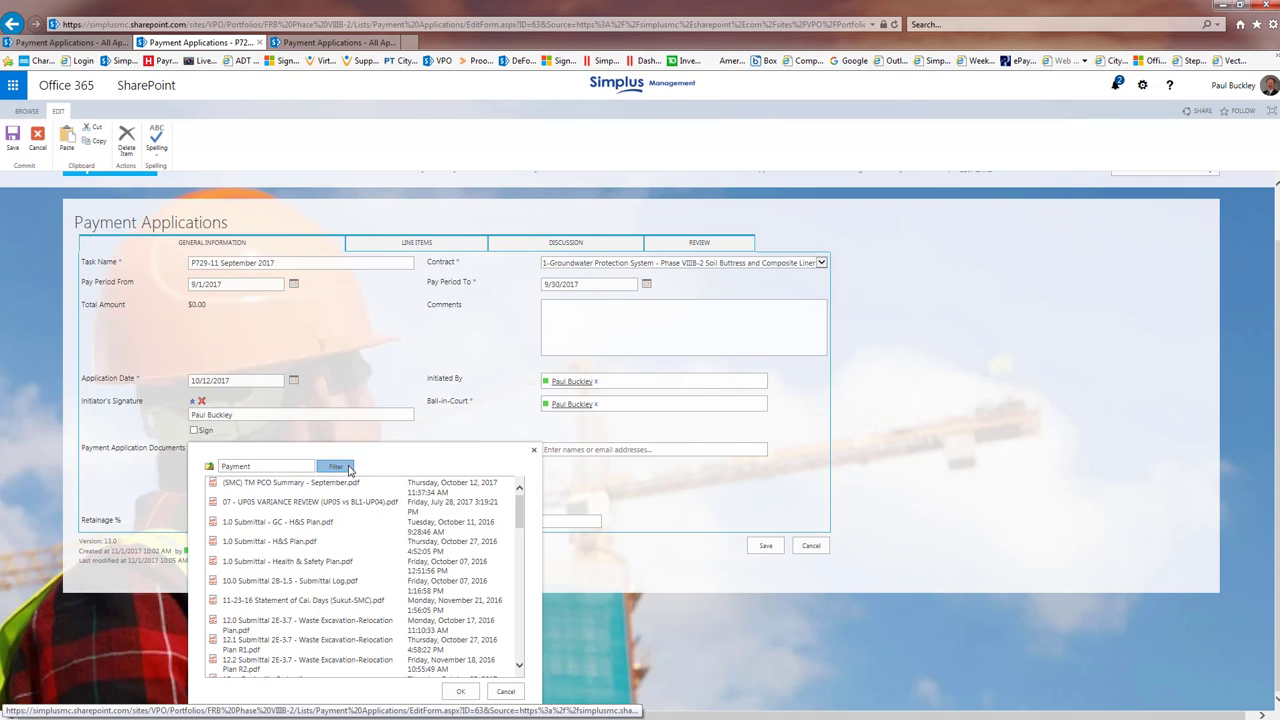
{"action": "left_click", "coordinate": [347, 469]}
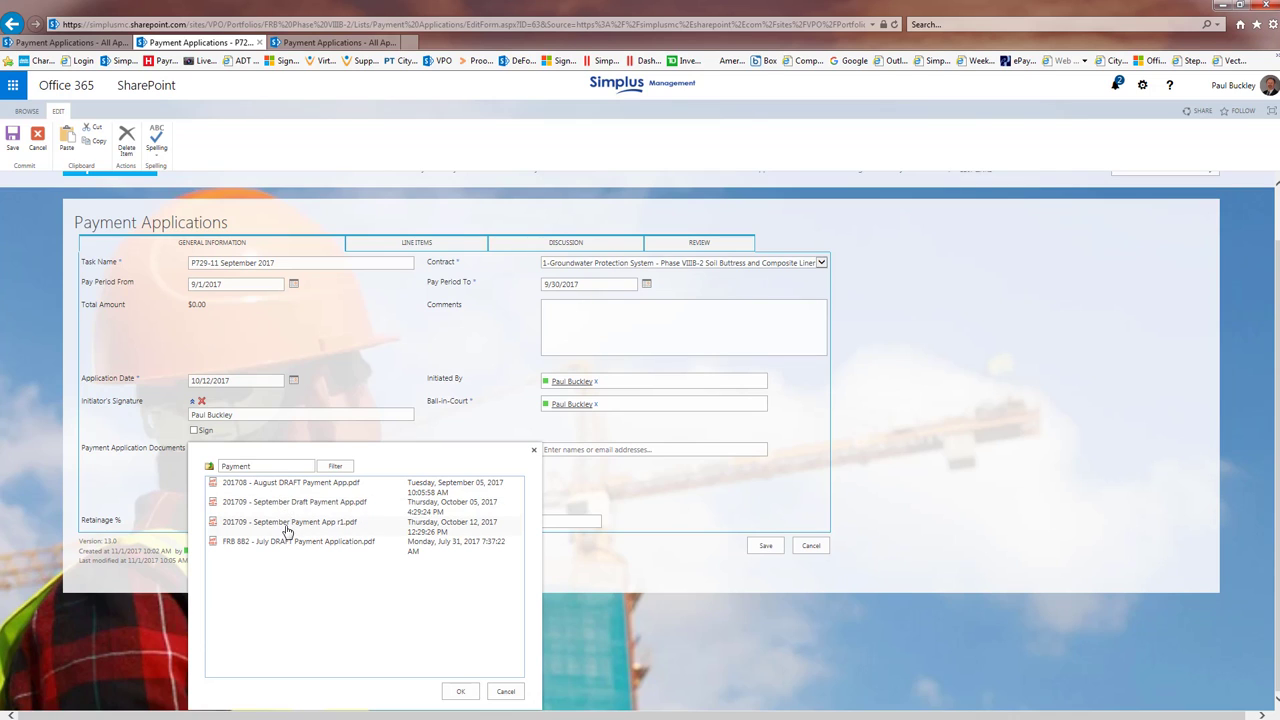
{"action": "left_click", "coordinate": [283, 507]}
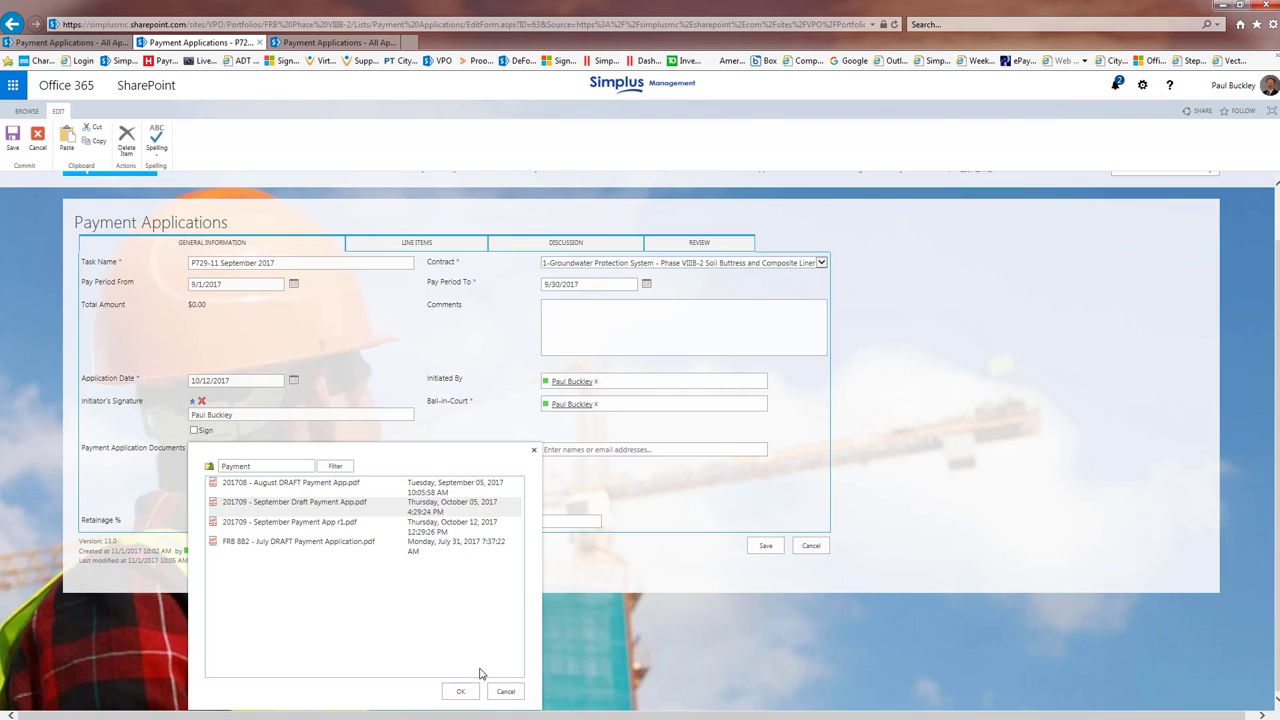
{"action": "left_click", "coordinate": [463, 691]}
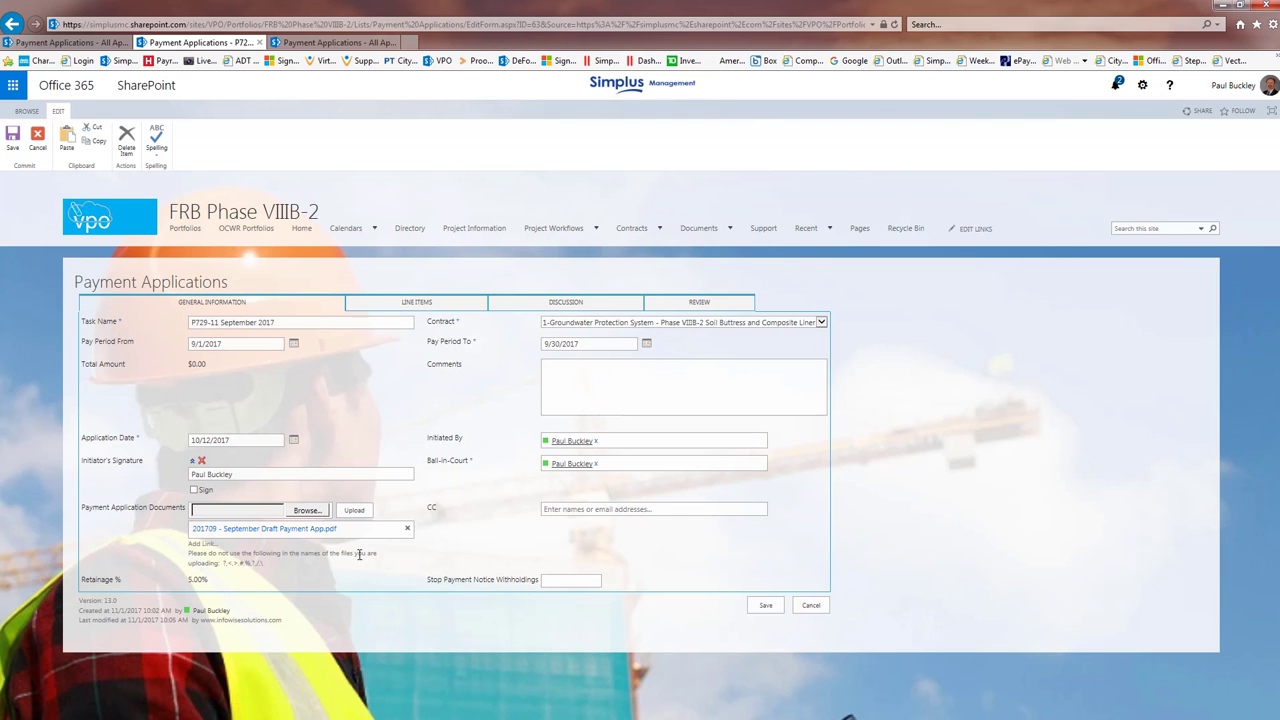
Step: Link "201709 - September Payment App r1.pdf" as a second payment application document and save the application
{"action": "left_click", "coordinate": [208, 545]}
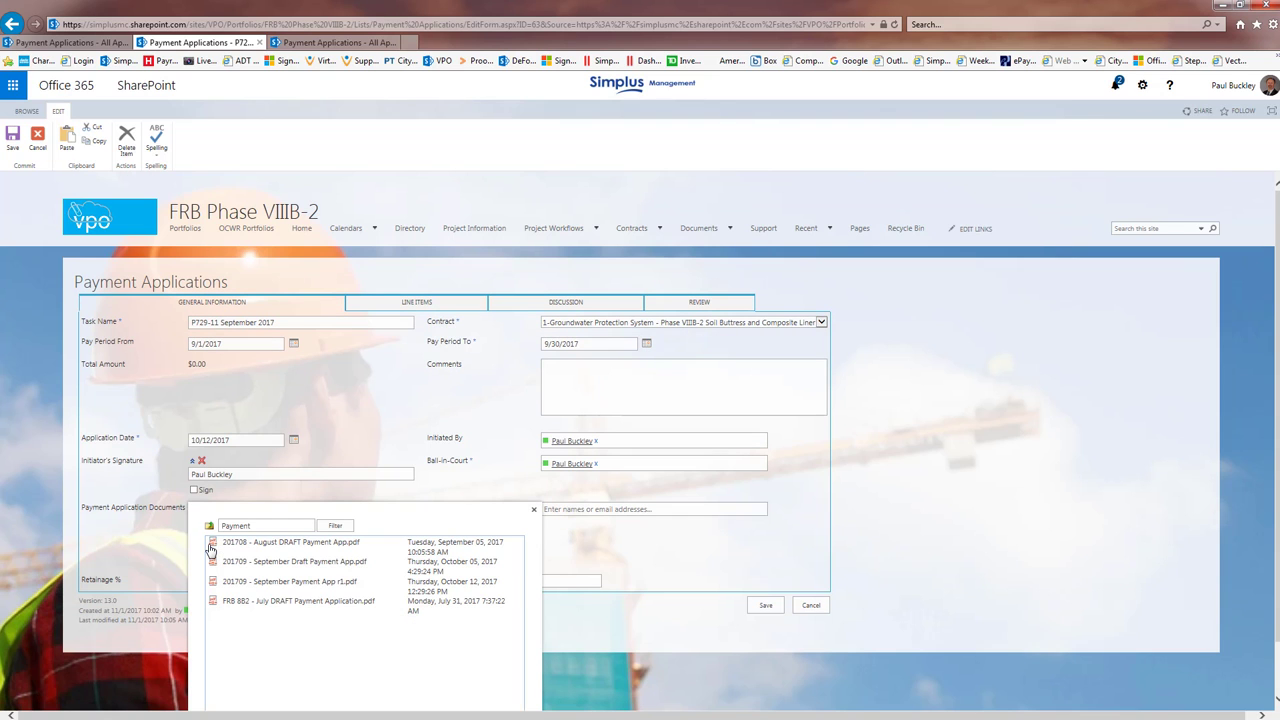
{"action": "left_click", "coordinate": [284, 590]}
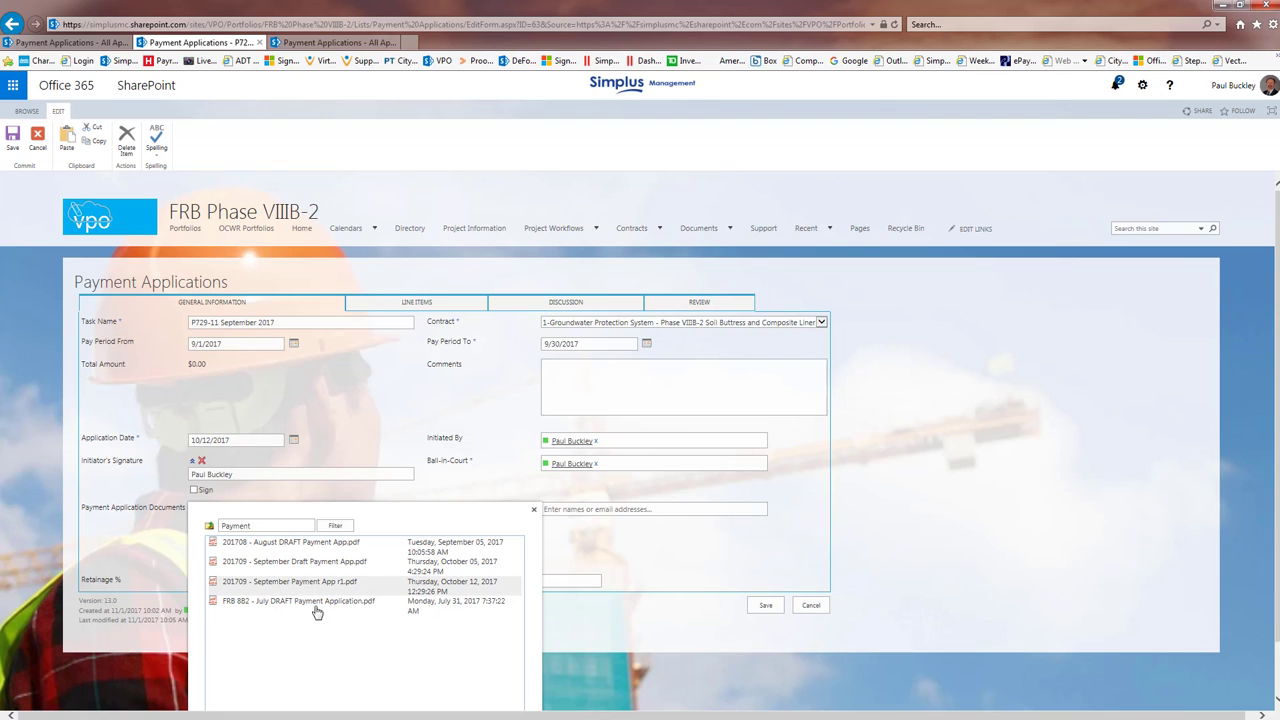
{"action": "scroll", "coordinate": [376, 640], "scroll_direction": "down", "scroll_amount": 1}
{"action": "left_click", "coordinate": [447, 692]}
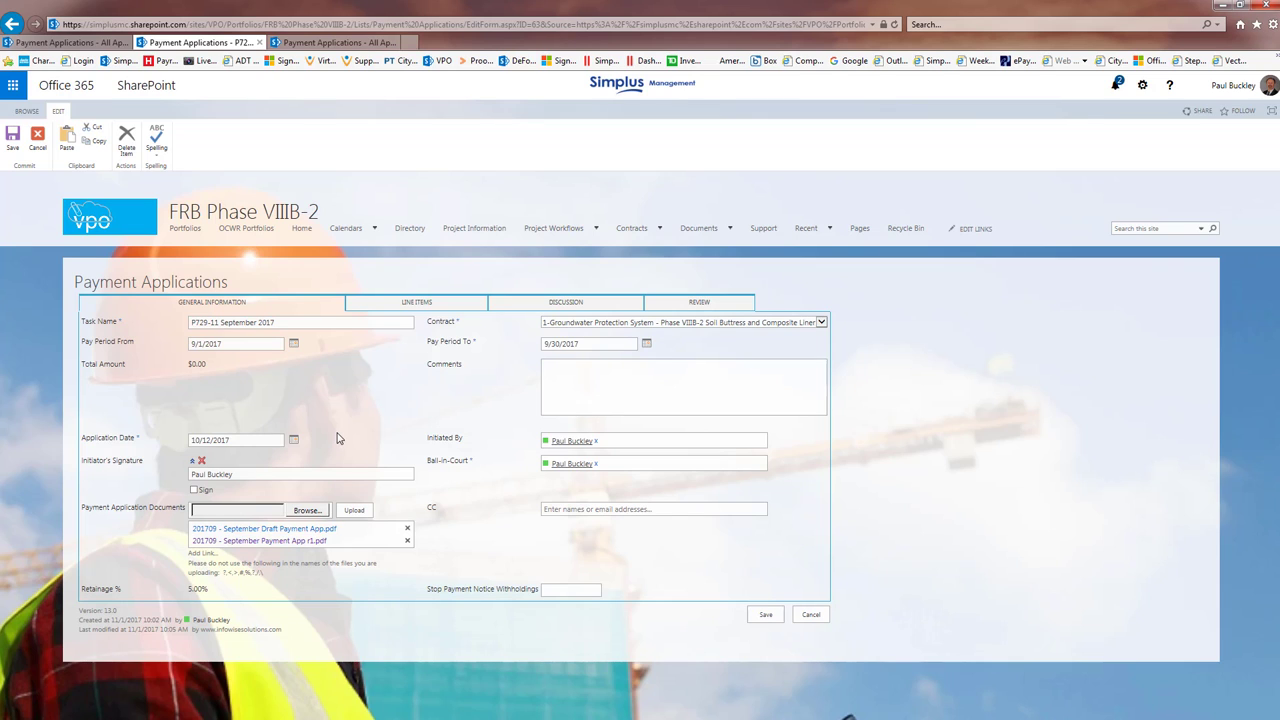
{"action": "left_click", "coordinate": [756, 615]}
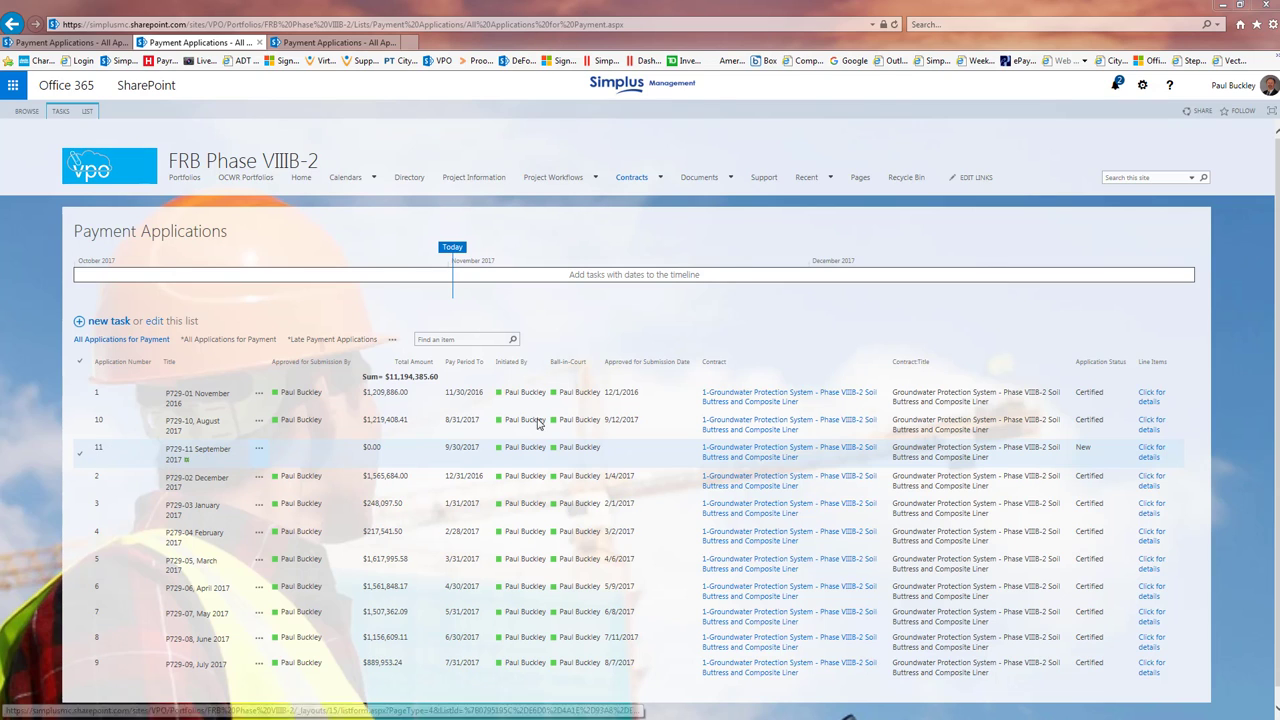
Step: Open the PA line items for update and examine the full list, including the Completed this Period amounts
{"action": "mouse_move", "coordinate": [625, 182]}
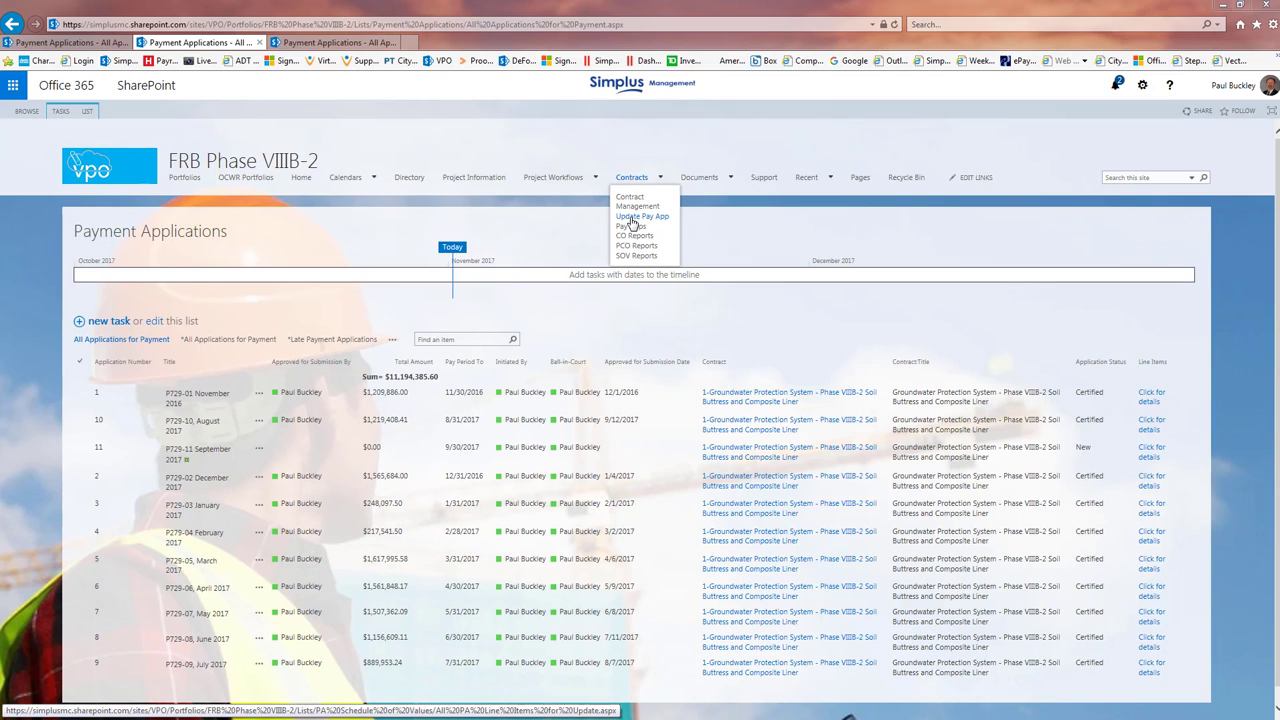
{"action": "left_click", "coordinate": [631, 222]}
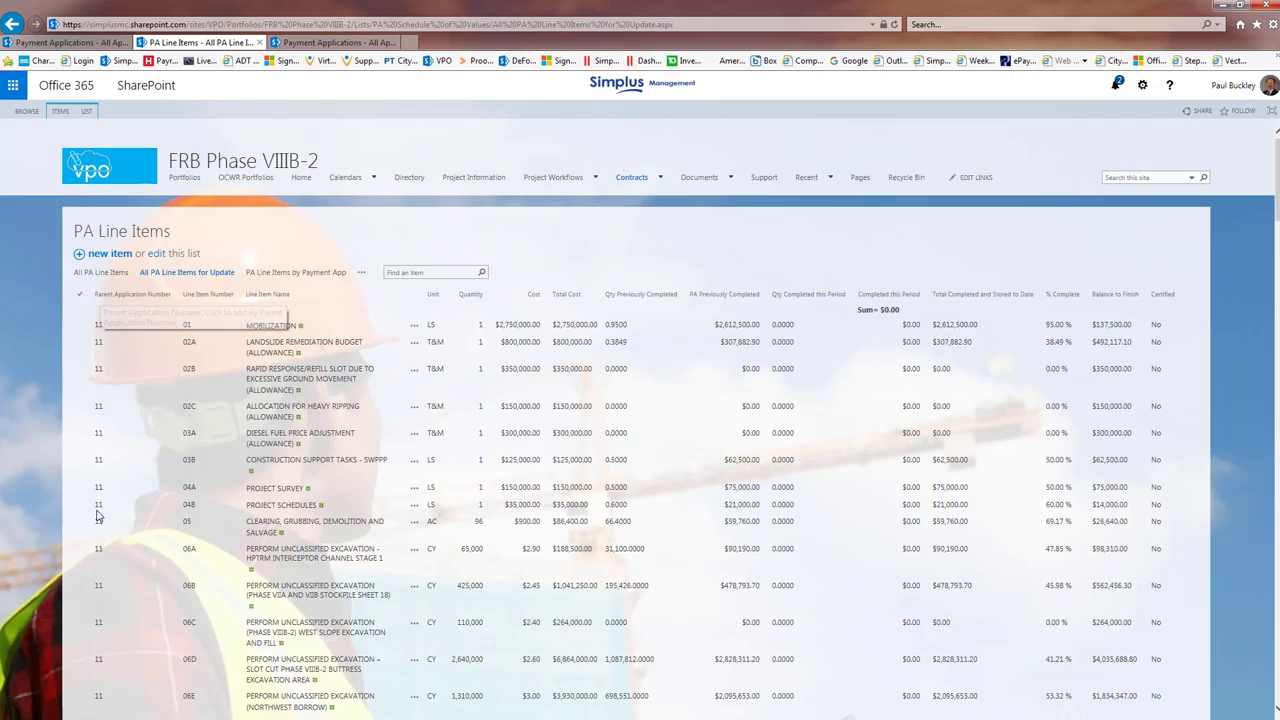
{"action": "scroll", "coordinate": [101, 532], "scroll_direction": "down", "scroll_amount": 1}
{"action": "scroll", "coordinate": [100, 532], "scroll_direction": "down", "scroll_amount": 15}
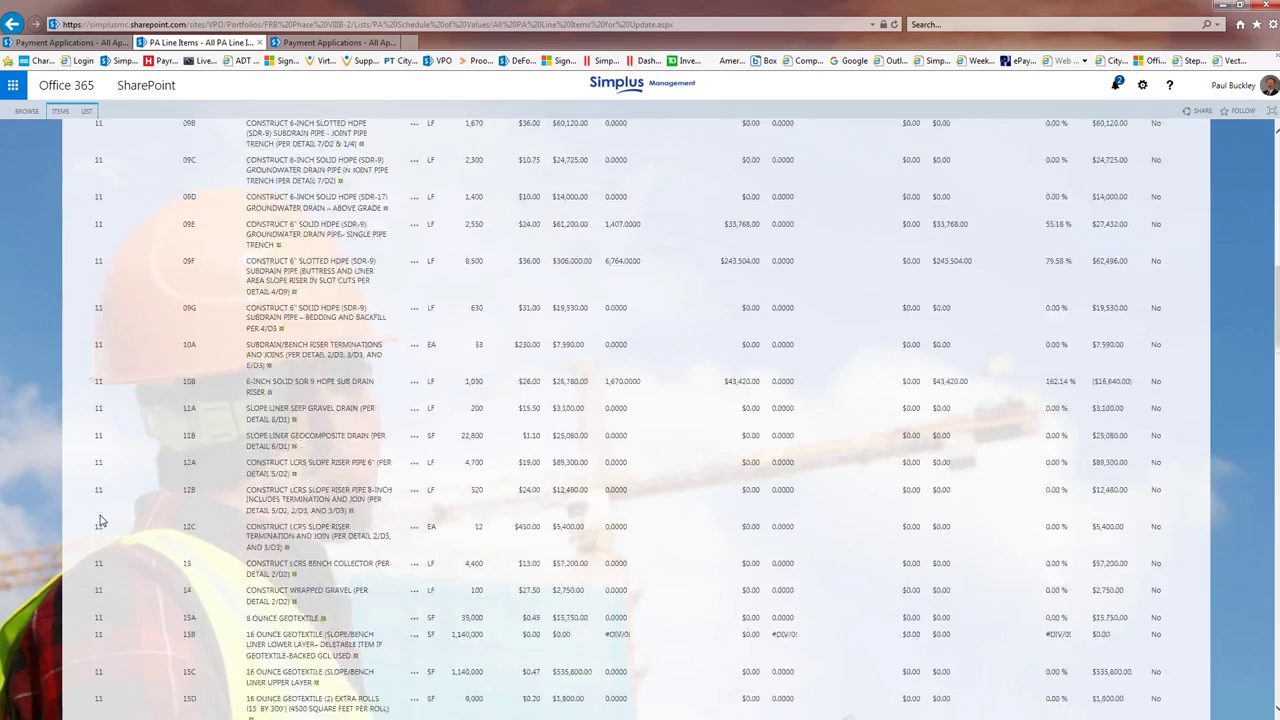
{"action": "scroll", "coordinate": [100, 516], "scroll_direction": "down", "scroll_amount": 15}
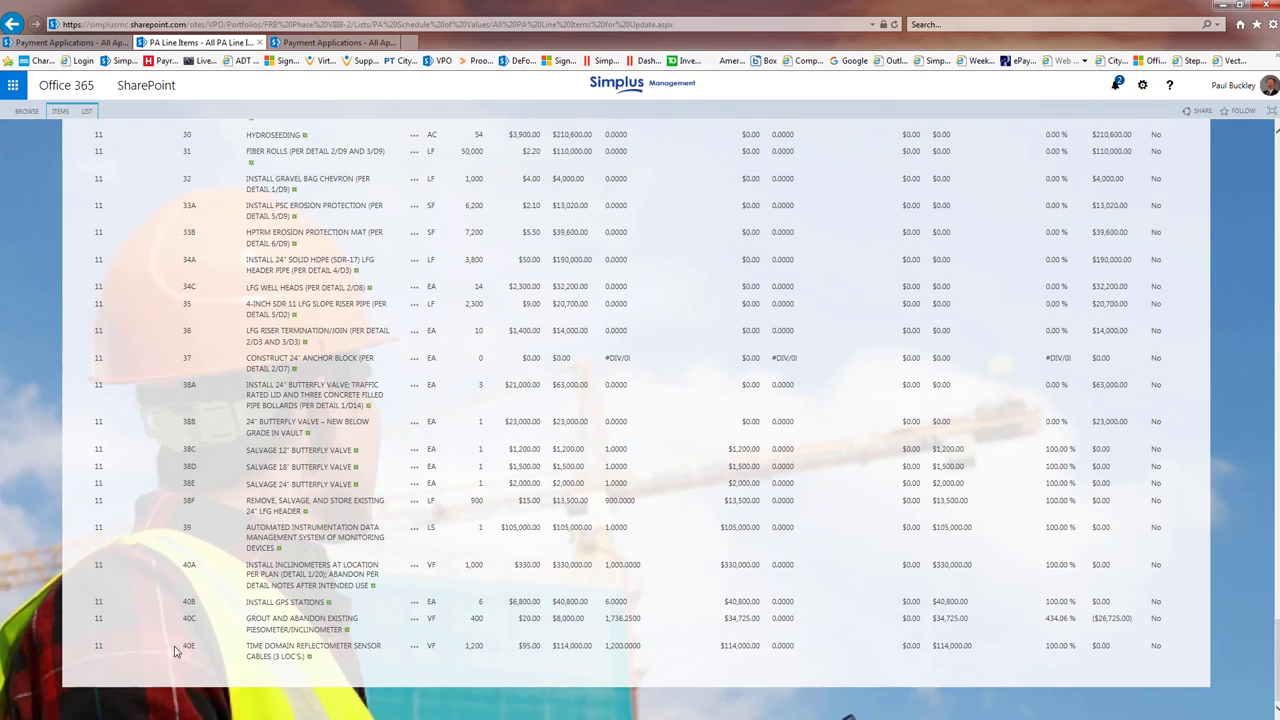
{"action": "scroll", "coordinate": [172, 632], "scroll_direction": "up", "scroll_amount": 10}
{"action": "scroll", "coordinate": [172, 628], "scroll_direction": "up", "scroll_amount": 15}
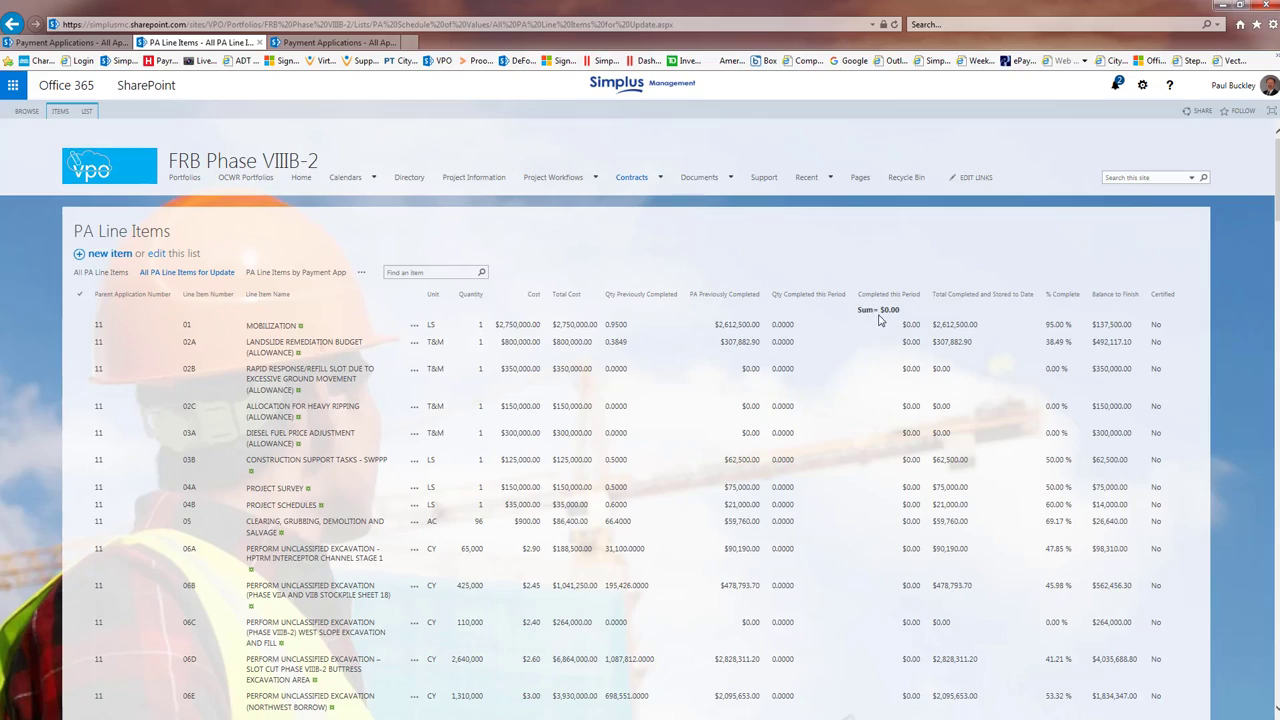
{"action": "scroll", "coordinate": [905, 337], "scroll_direction": "down", "scroll_amount": 15}
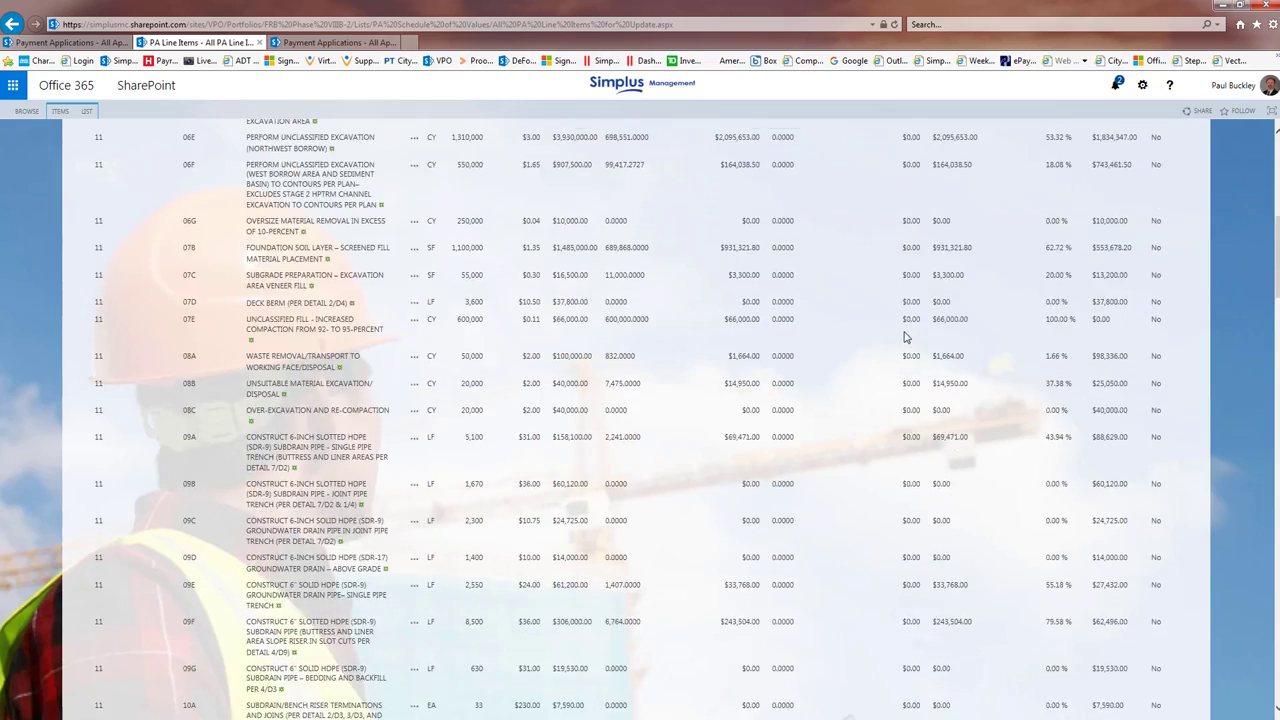
{"action": "scroll", "coordinate": [905, 337], "scroll_direction": "down", "scroll_amount": 15}
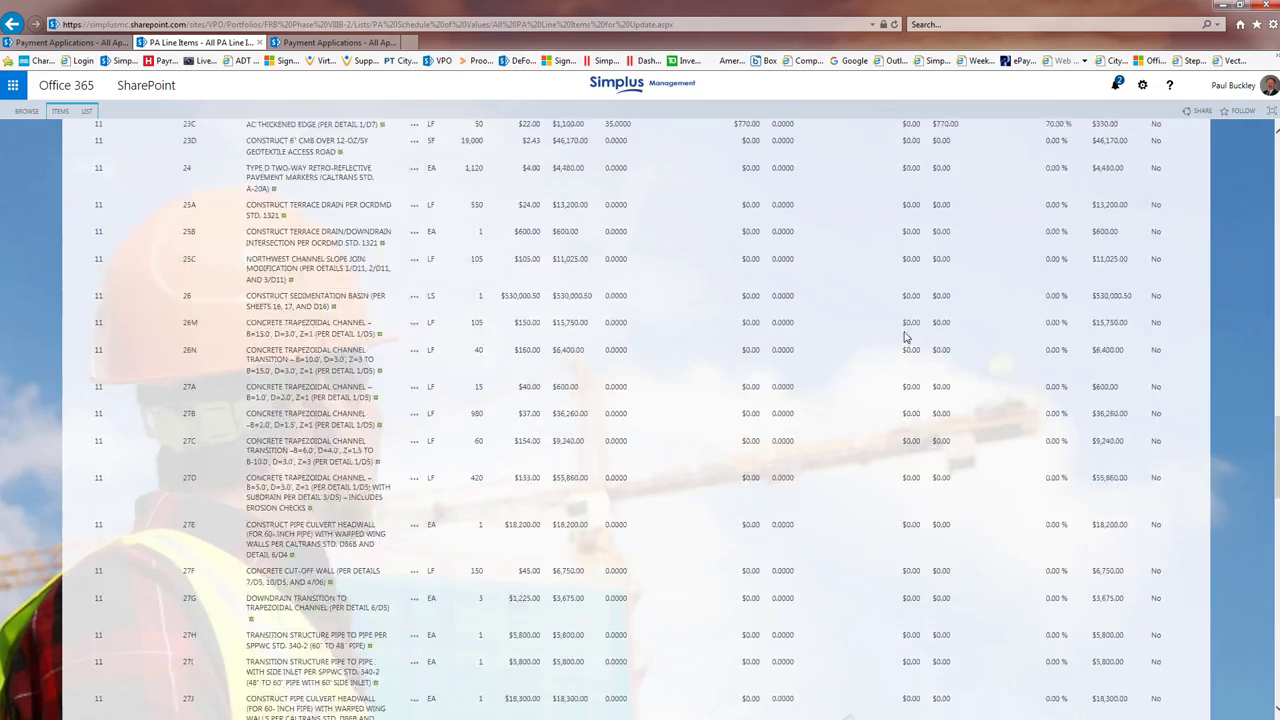
{"action": "scroll", "coordinate": [905, 331], "scroll_direction": "down", "scroll_amount": 5}
{"action": "scroll", "coordinate": [906, 334], "scroll_direction": "up", "scroll_amount": 15}
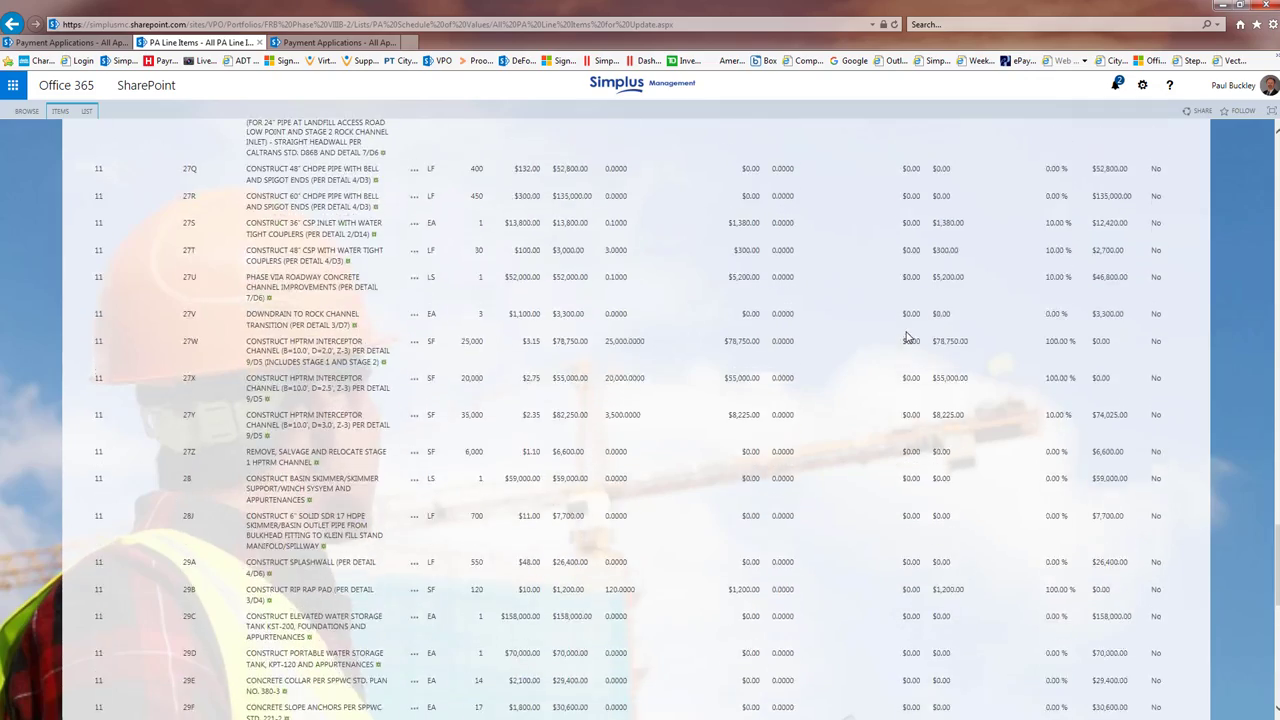
{"action": "scroll", "coordinate": [906, 337], "scroll_direction": "up", "scroll_amount": 15}
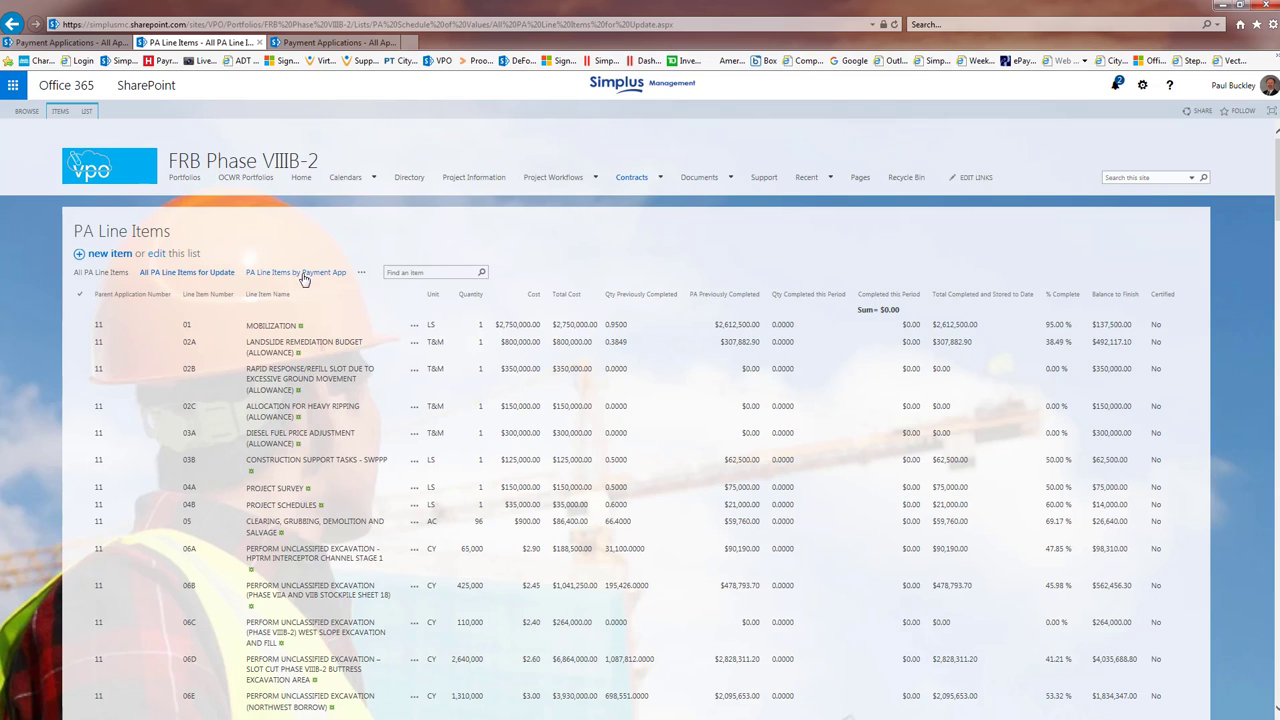
Step: Make the PA Line Items for Update list editable and set Completed this Period to 2010.55 for line item 02A
{"action": "left_click", "coordinate": [210, 276]}
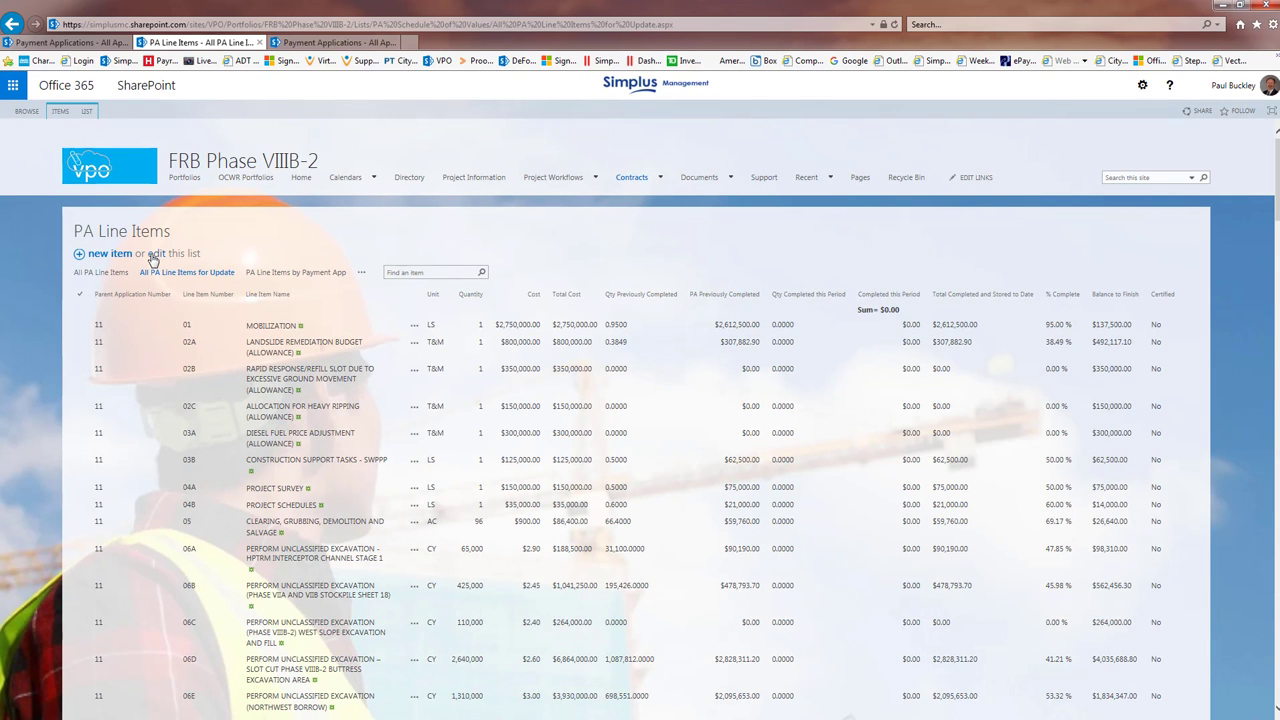
{"action": "left_click", "coordinate": [158, 257]}
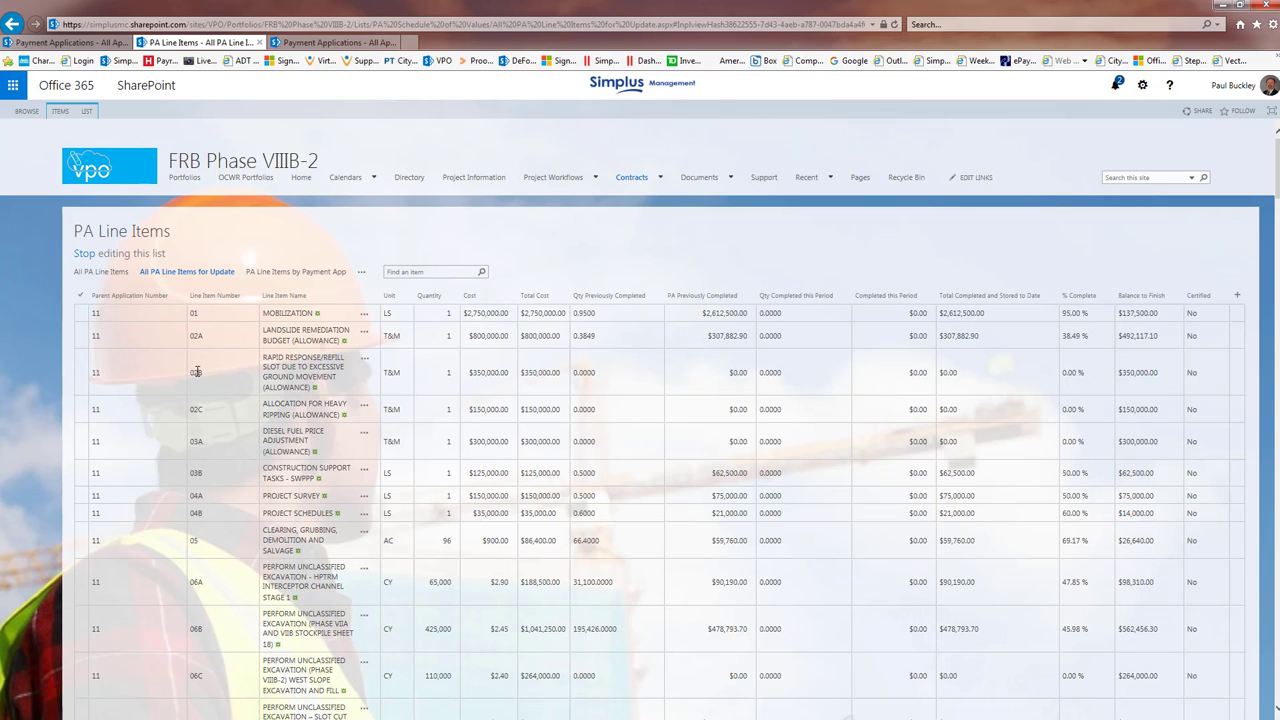
{"action": "left_click", "coordinate": [897, 311]}
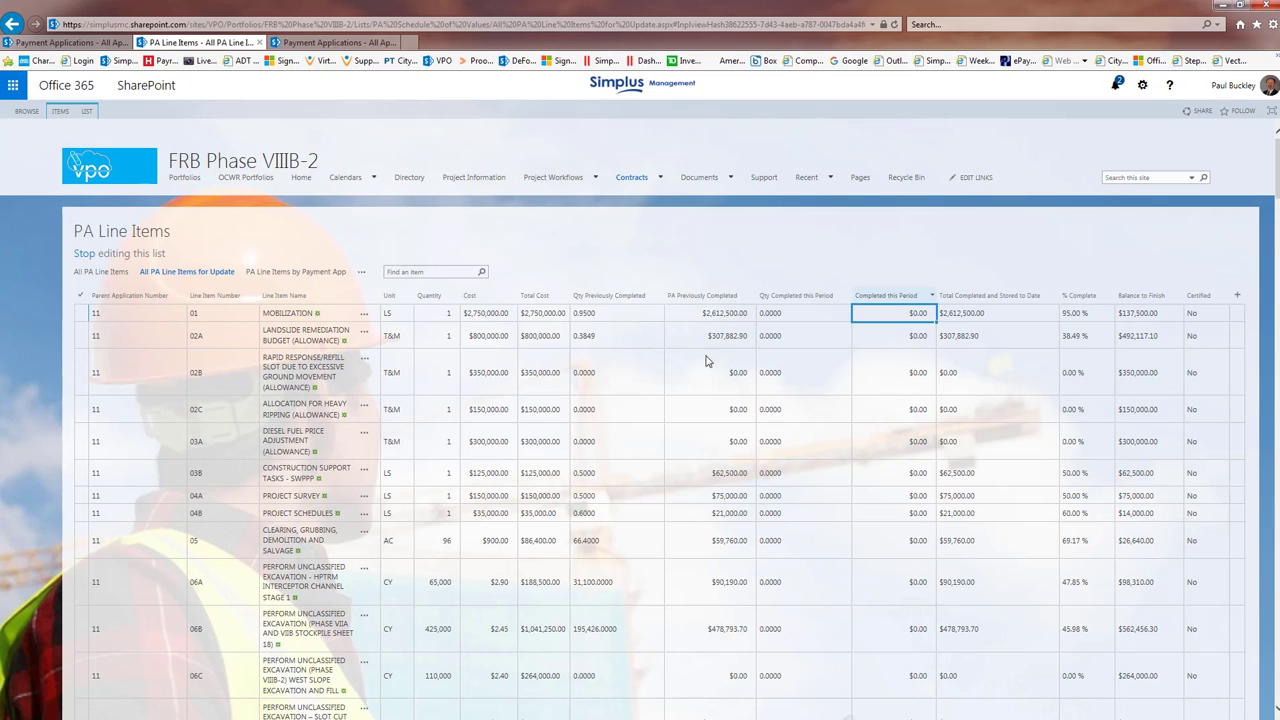
{"action": "left_click", "coordinate": [884, 335]}
{"action": "type", "text": "2010.55"}
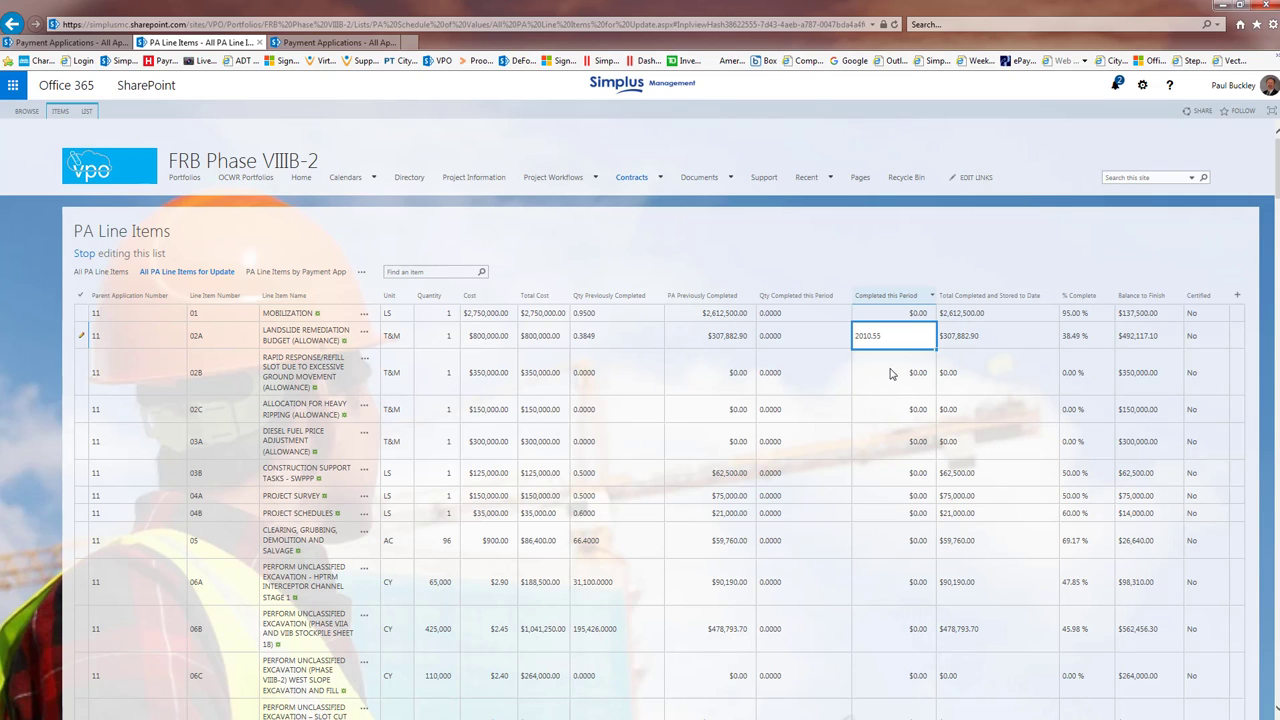
{"action": "left_click", "coordinate": [891, 373]}
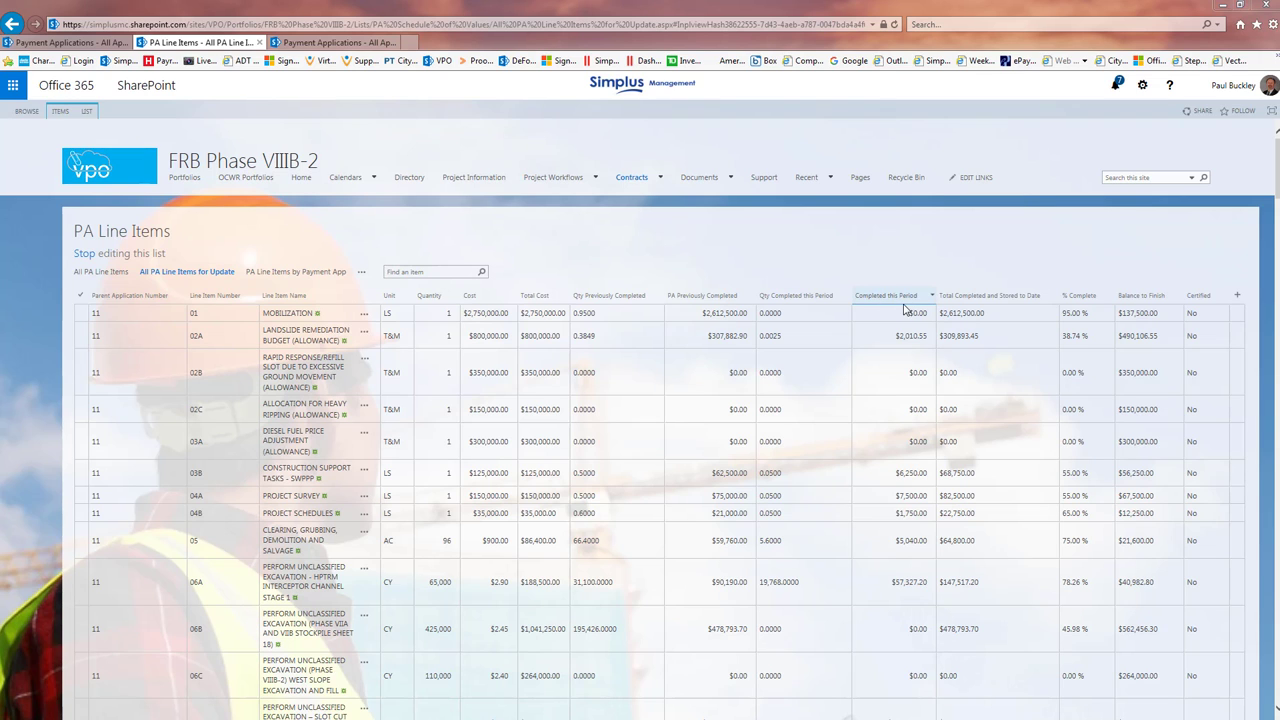
Step: Make the PA line items list editable again, set Completed this Period to 1102.50 for line item 06B, and finish editing
{"action": "left_click", "coordinate": [85, 256]}
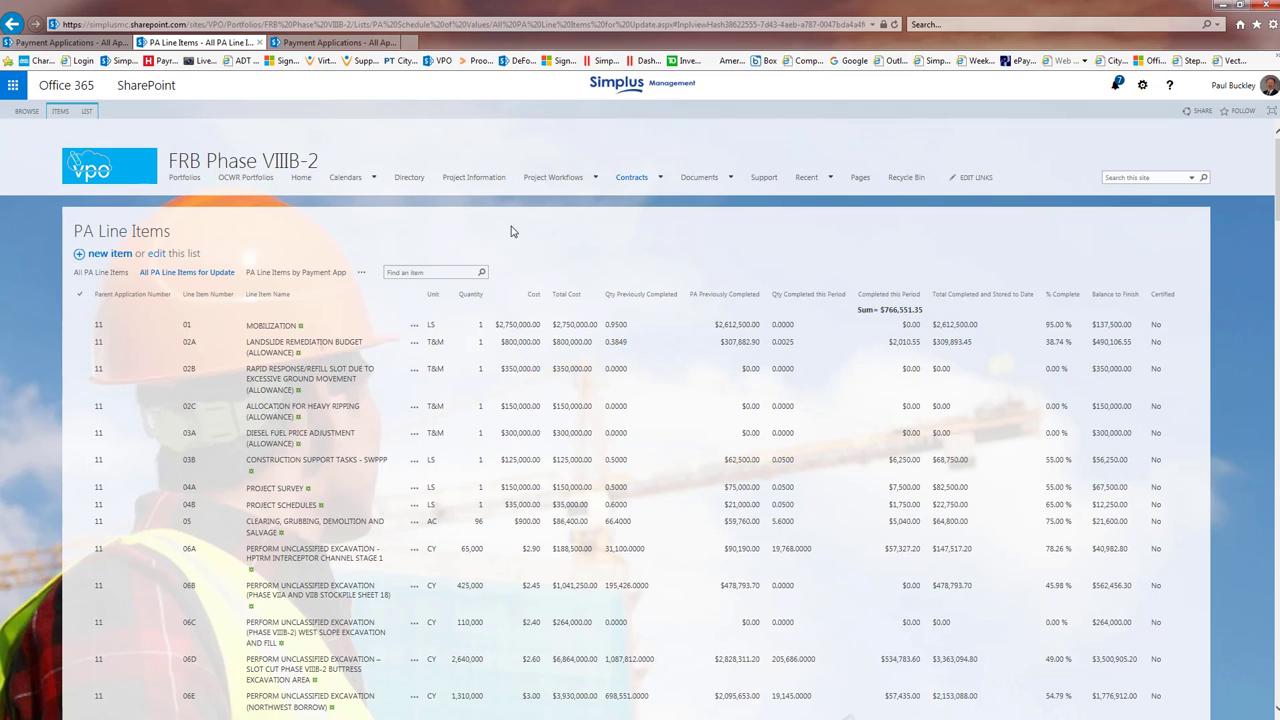
{"action": "left_click", "coordinate": [157, 254]}
{"action": "scroll", "coordinate": [920, 336], "scroll_direction": "down", "scroll_amount": 5}
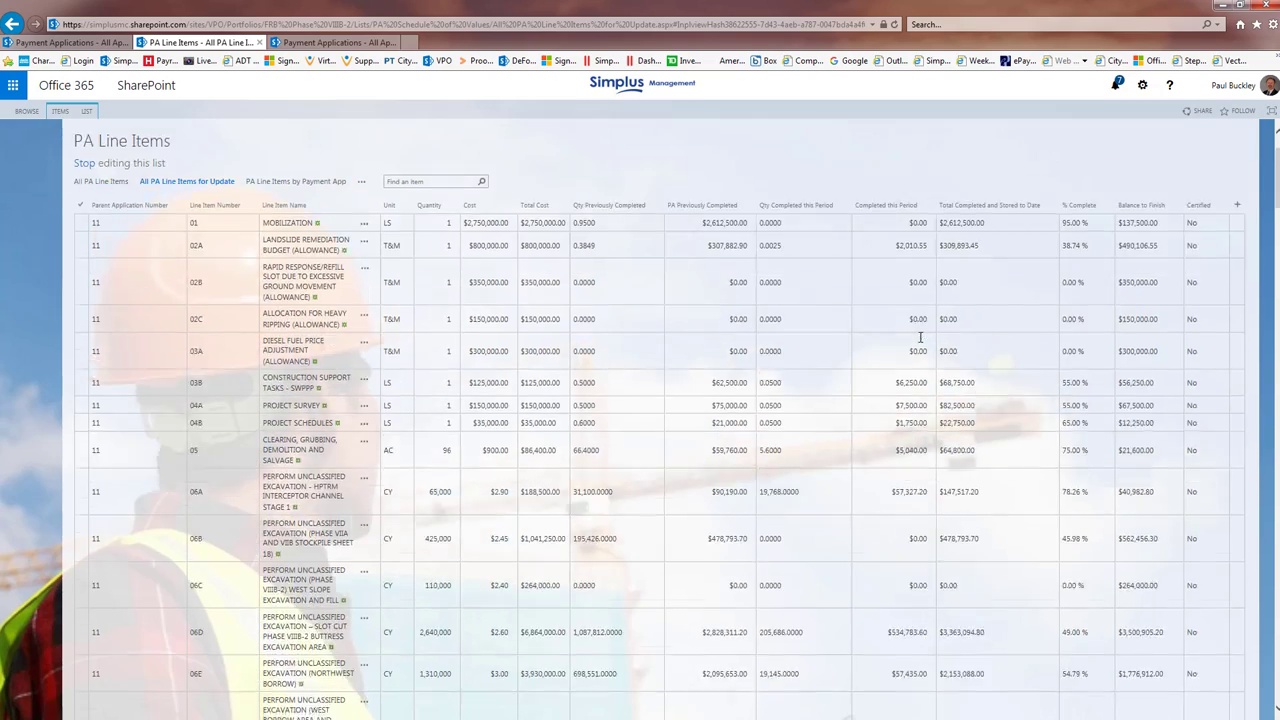
{"action": "scroll", "coordinate": [920, 337], "scroll_direction": "up", "scroll_amount": 5}
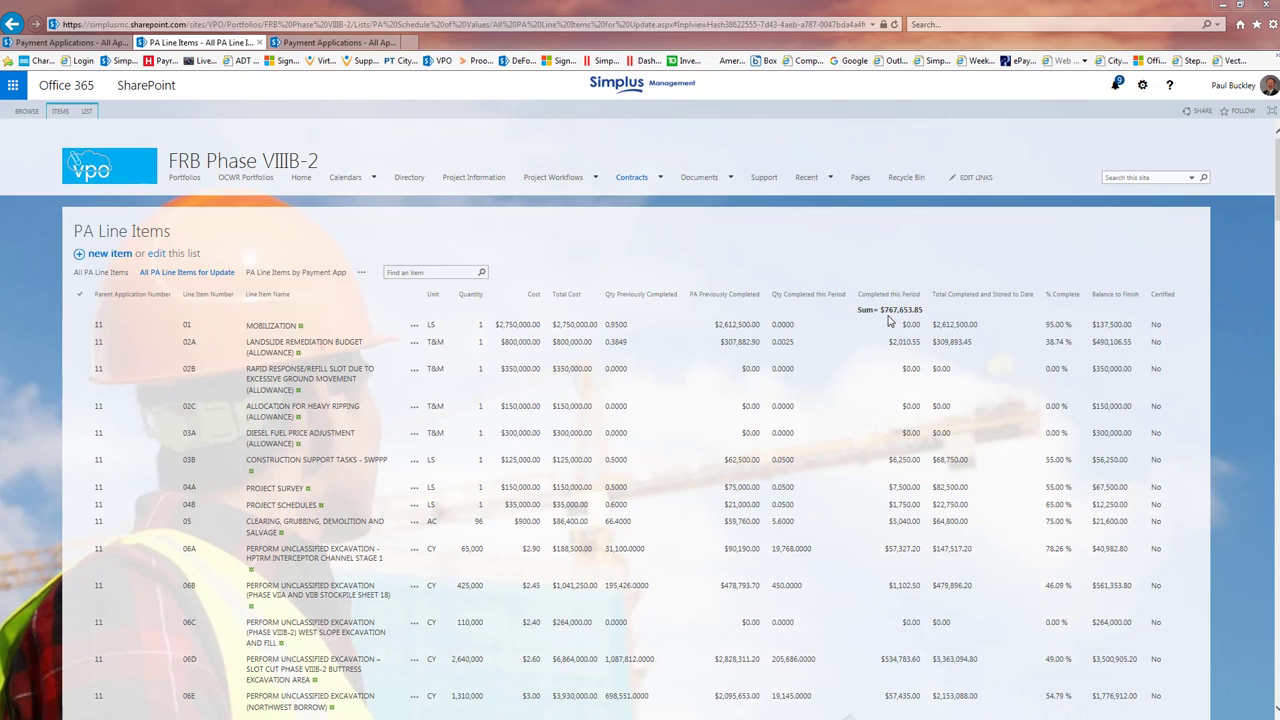
Step: Go to the contract's Pay Apps list and open the P729-11 September 2017 payment application
{"action": "mouse_move", "coordinate": [650, 182]}
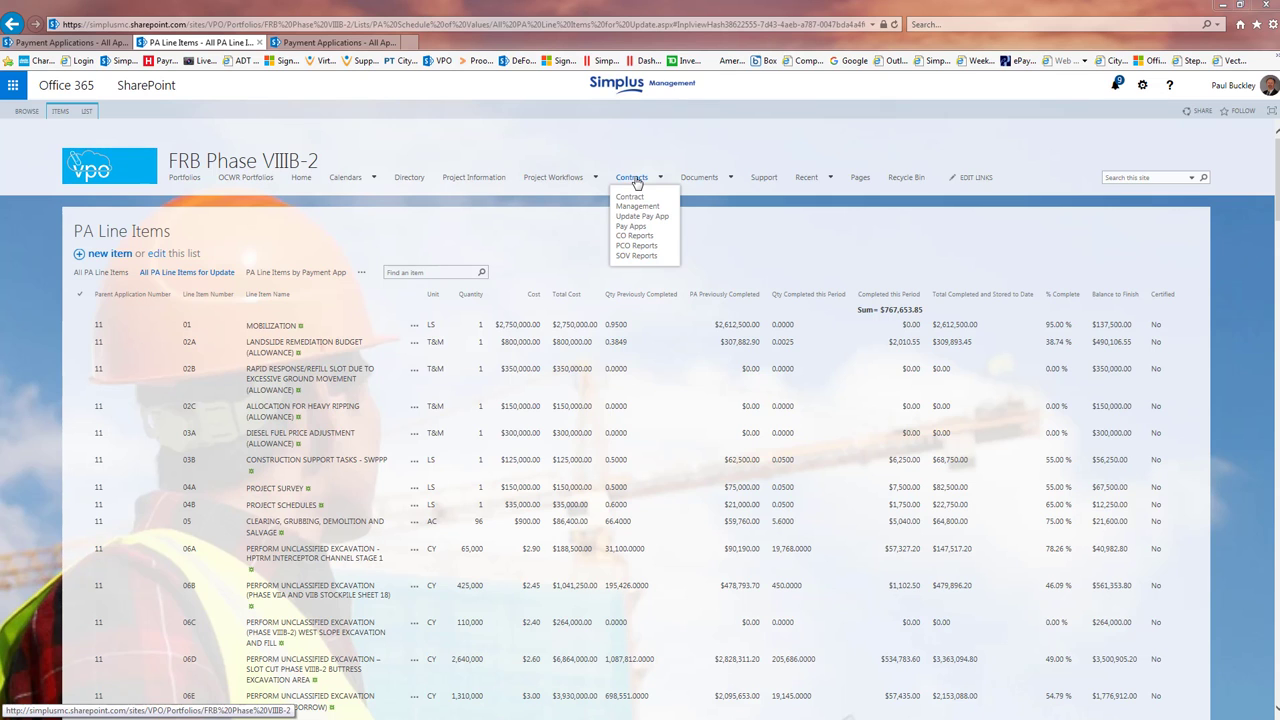
{"action": "left_click", "coordinate": [638, 230]}
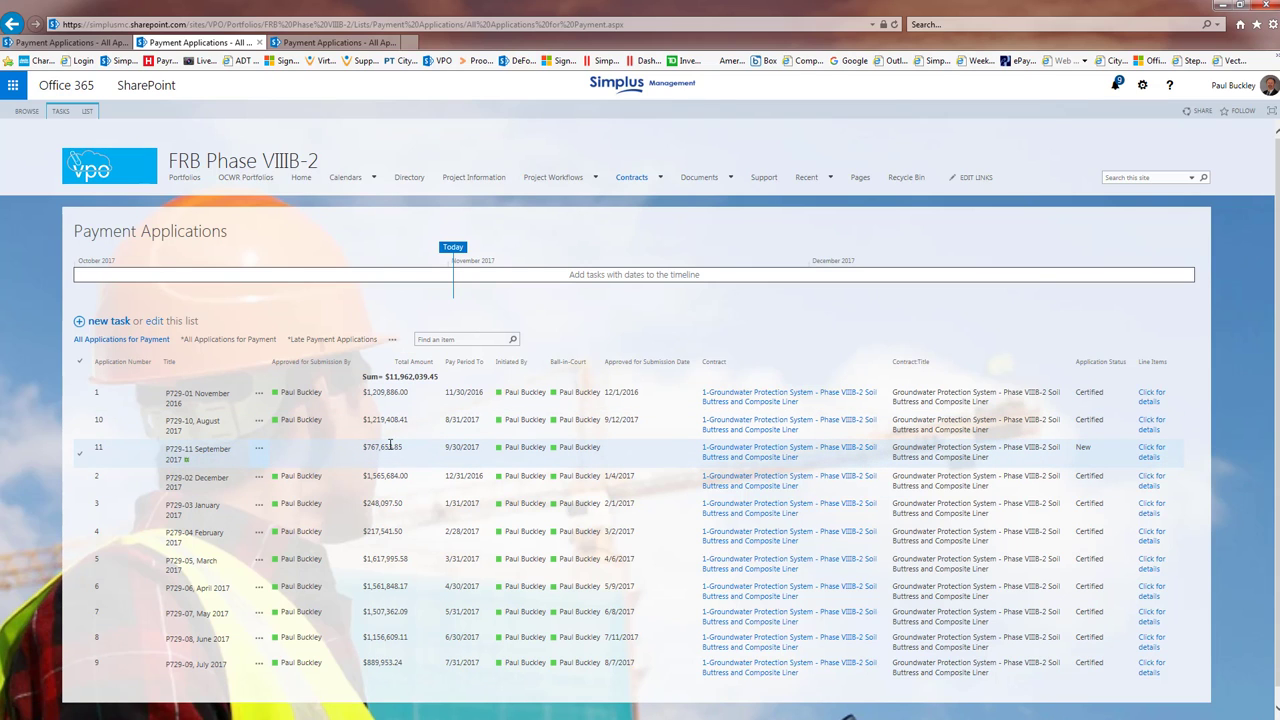
{"action": "left_click", "coordinate": [206, 453]}
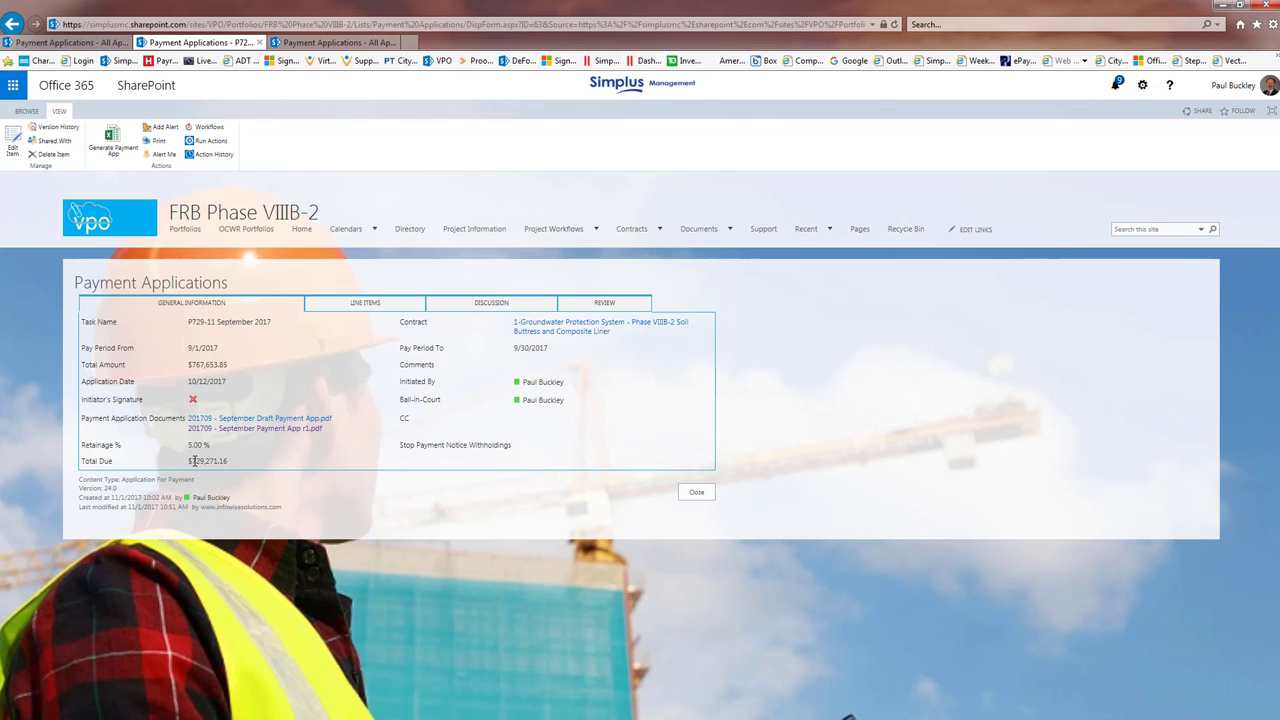
Step: Examine the payment application's full line item list, followed by its general information, discussion and review sections
{"action": "left_click", "coordinate": [374, 305]}
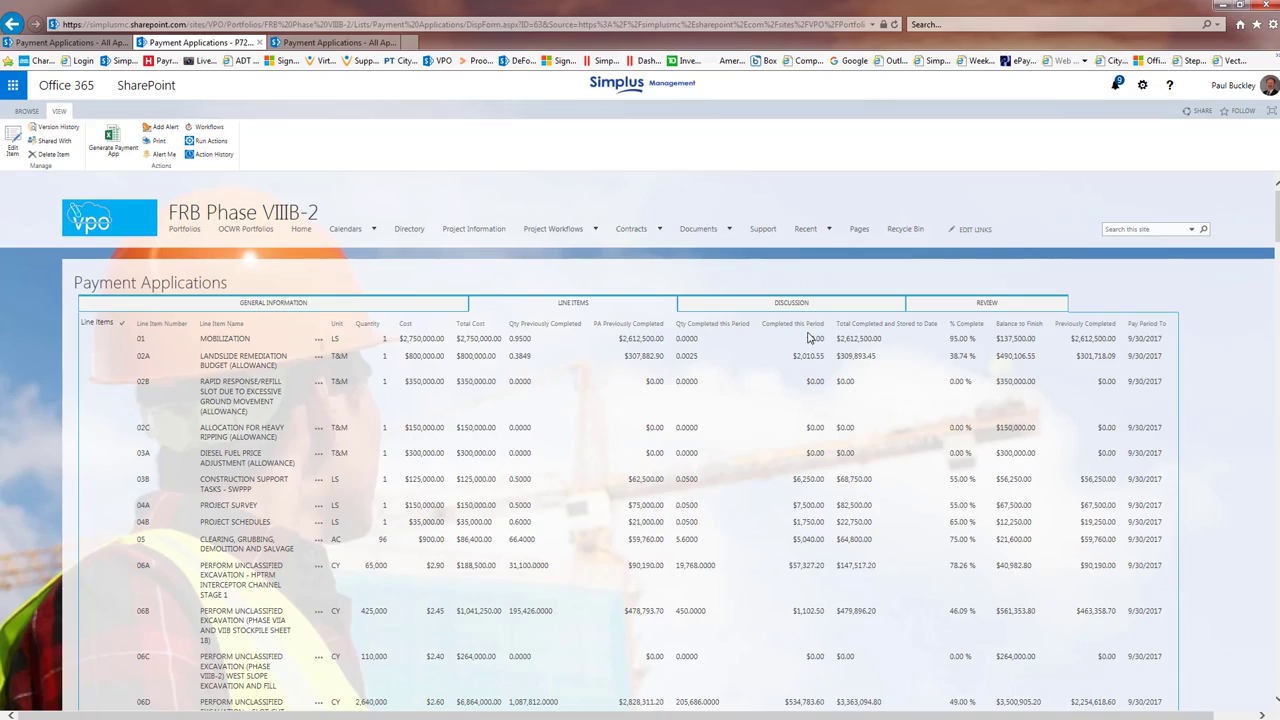
{"action": "scroll", "coordinate": [798, 358], "scroll_direction": "down", "scroll_amount": 20}
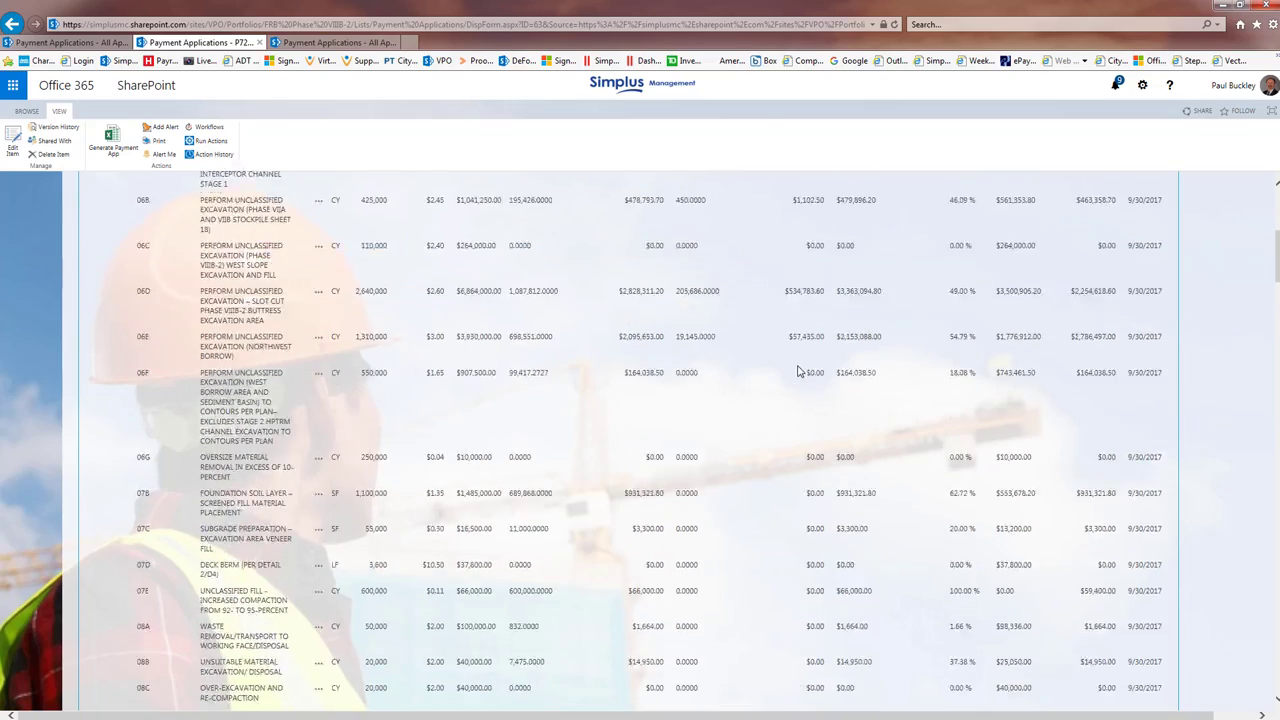
{"action": "scroll", "coordinate": [799, 377], "scroll_direction": "down", "scroll_amount": 15}
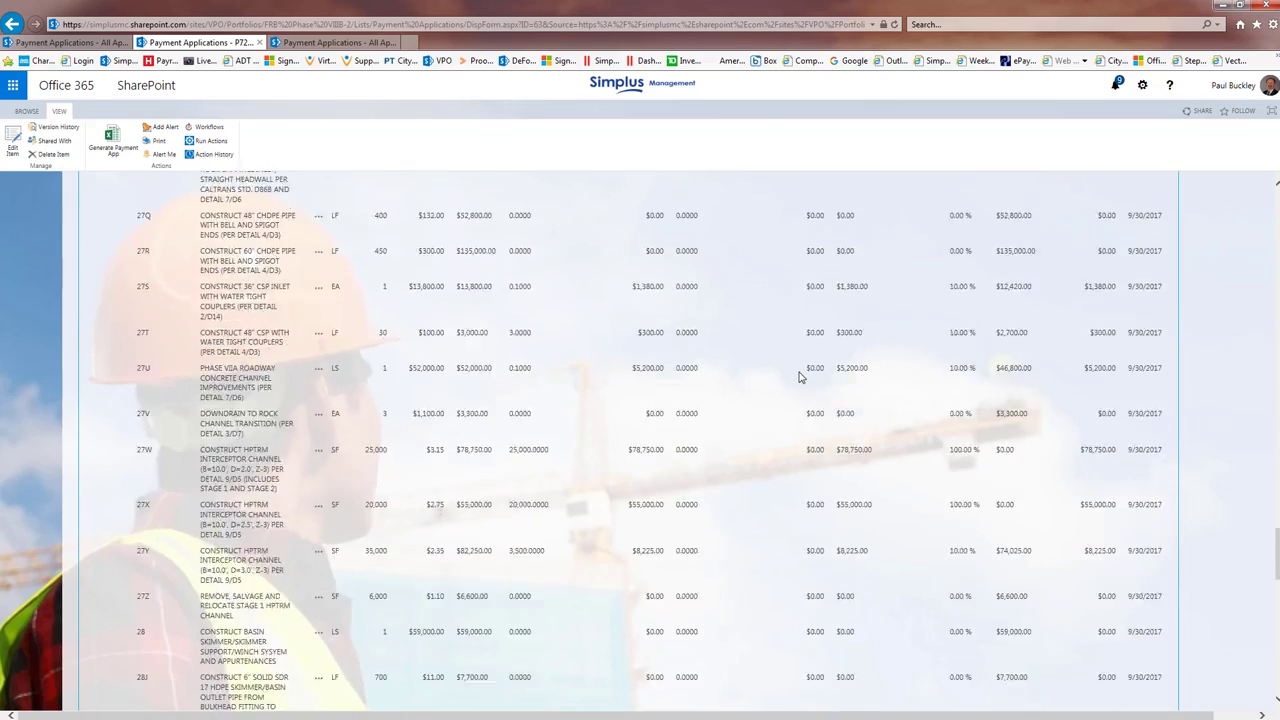
{"action": "scroll", "coordinate": [799, 377], "scroll_direction": "up", "scroll_amount": 15}
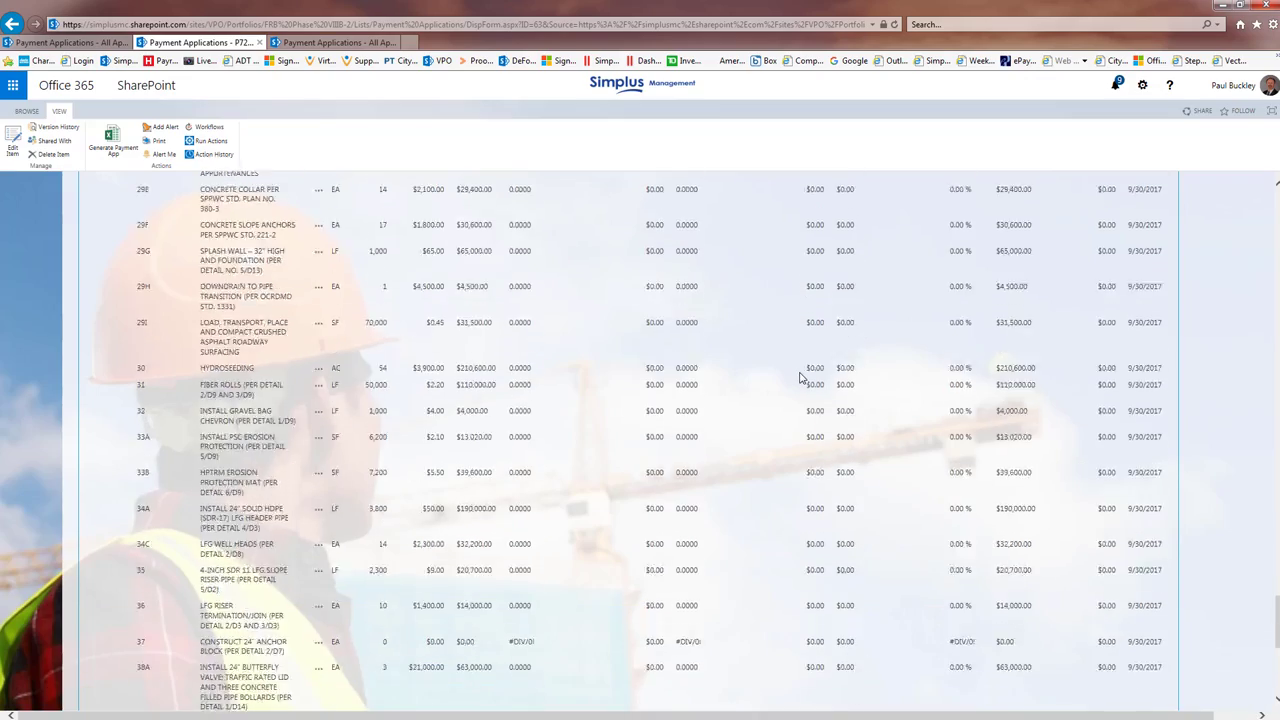
{"action": "scroll", "coordinate": [799, 377], "scroll_direction": "up", "scroll_amount": 10}
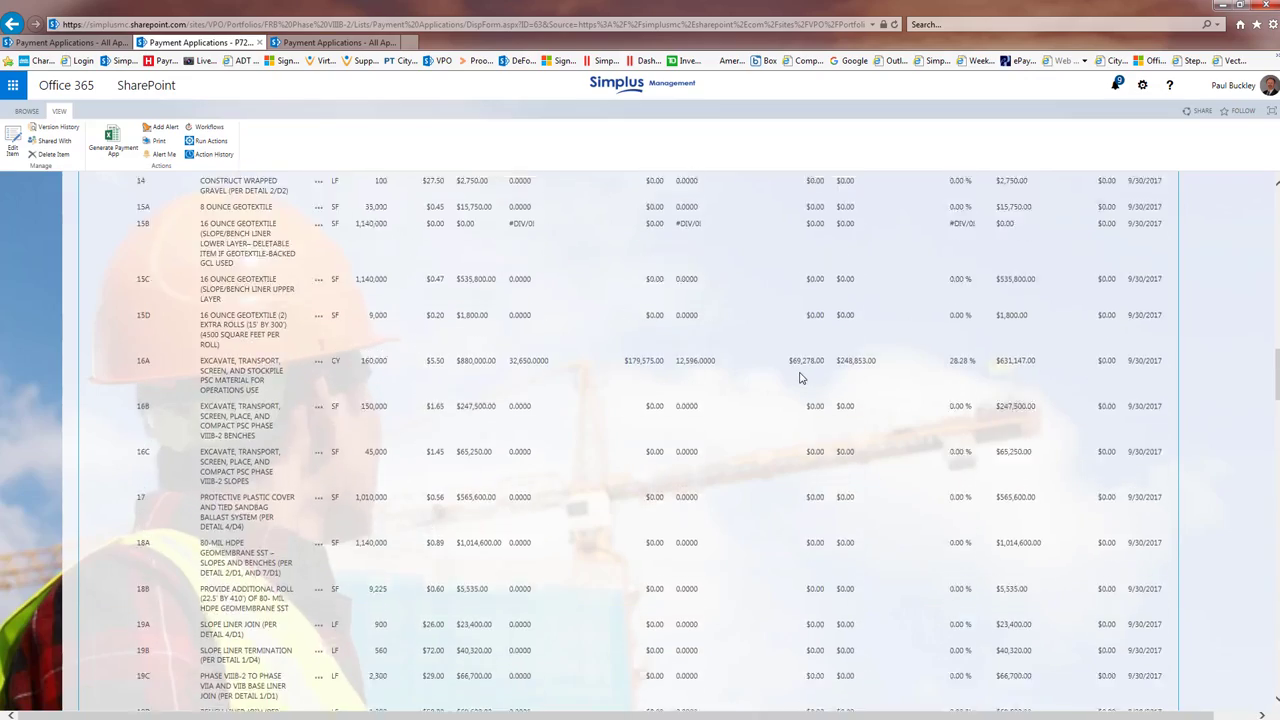
{"action": "scroll", "coordinate": [800, 372], "scroll_direction": "up", "scroll_amount": 4}
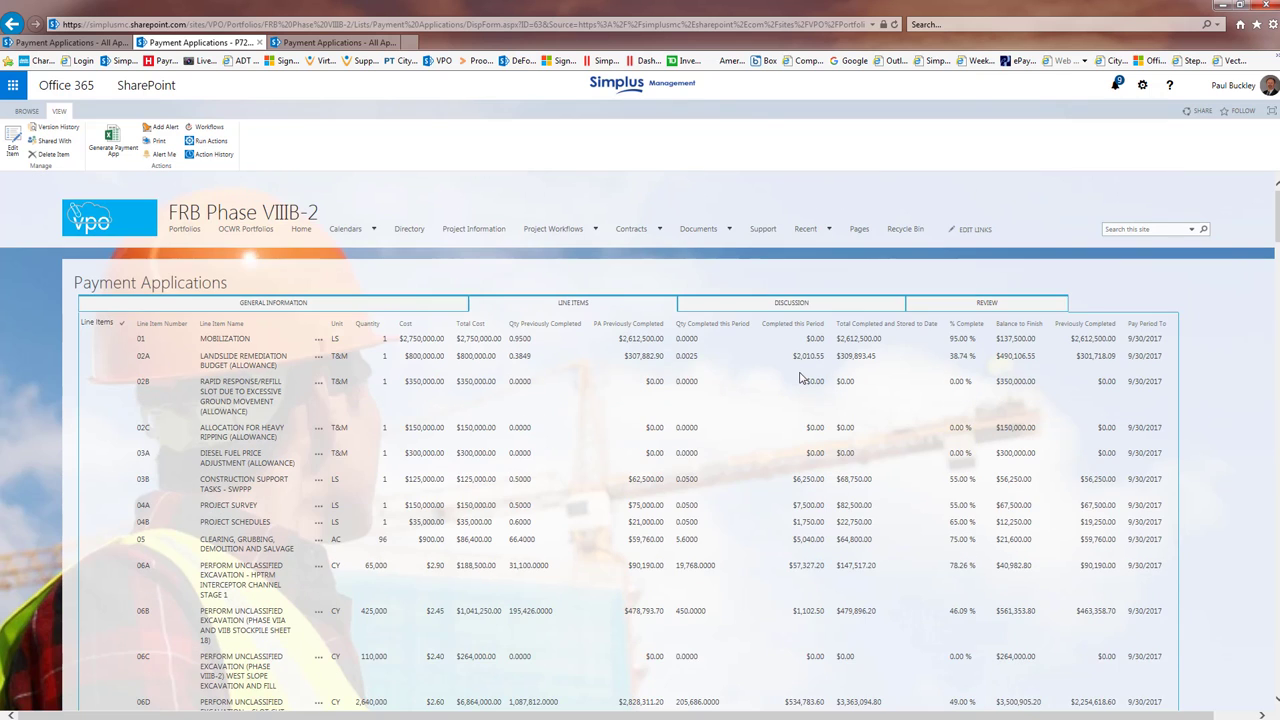
{"action": "left_click", "coordinate": [444, 311]}
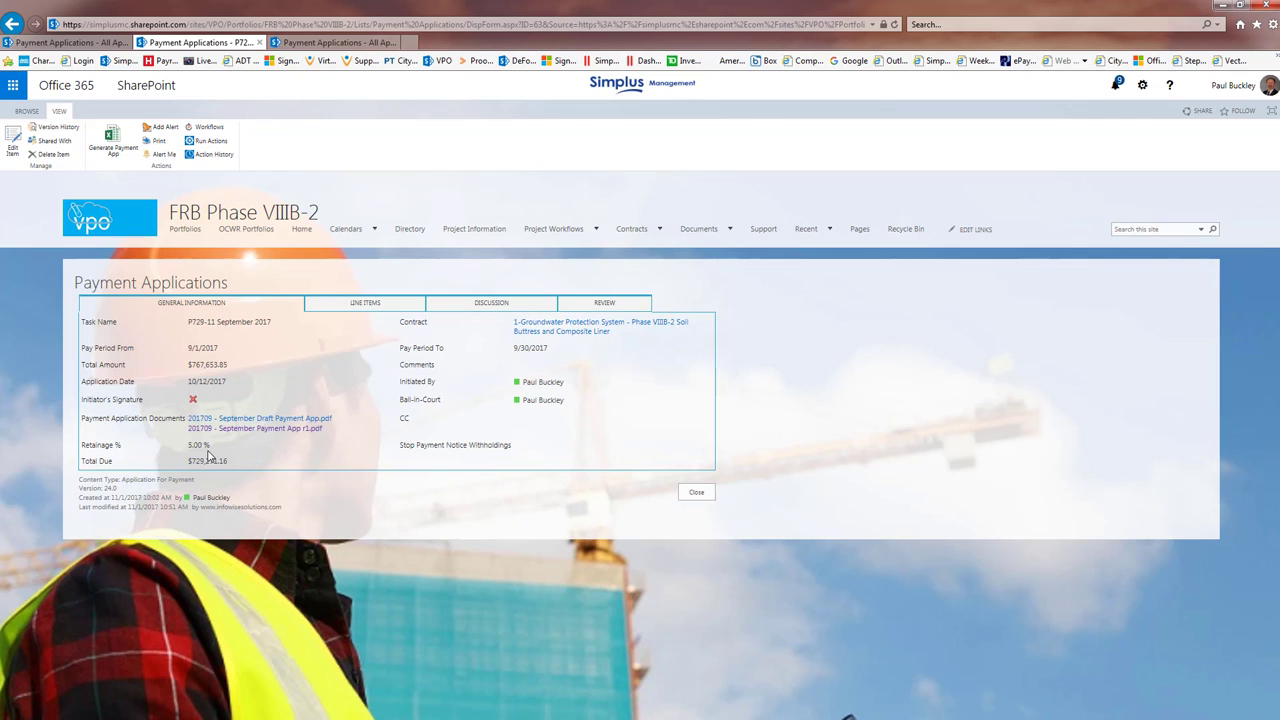
{"action": "left_click", "coordinate": [332, 310]}
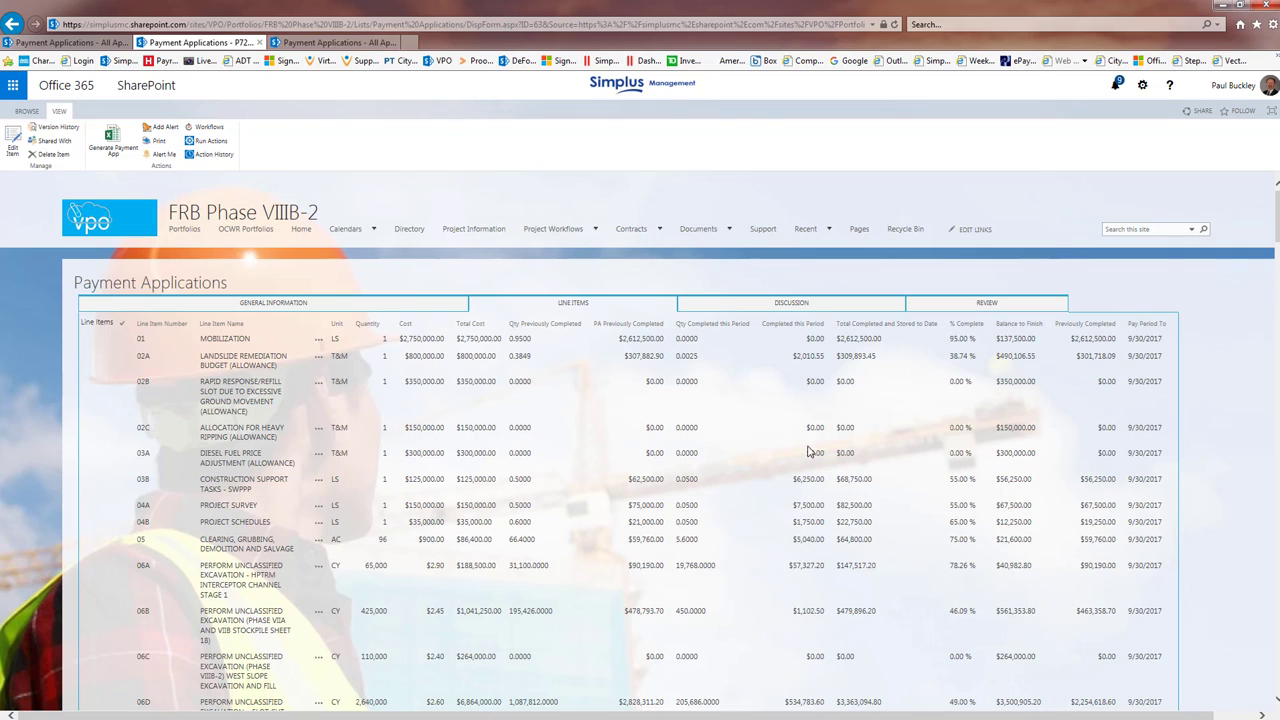
{"action": "left_click", "coordinate": [760, 304]}
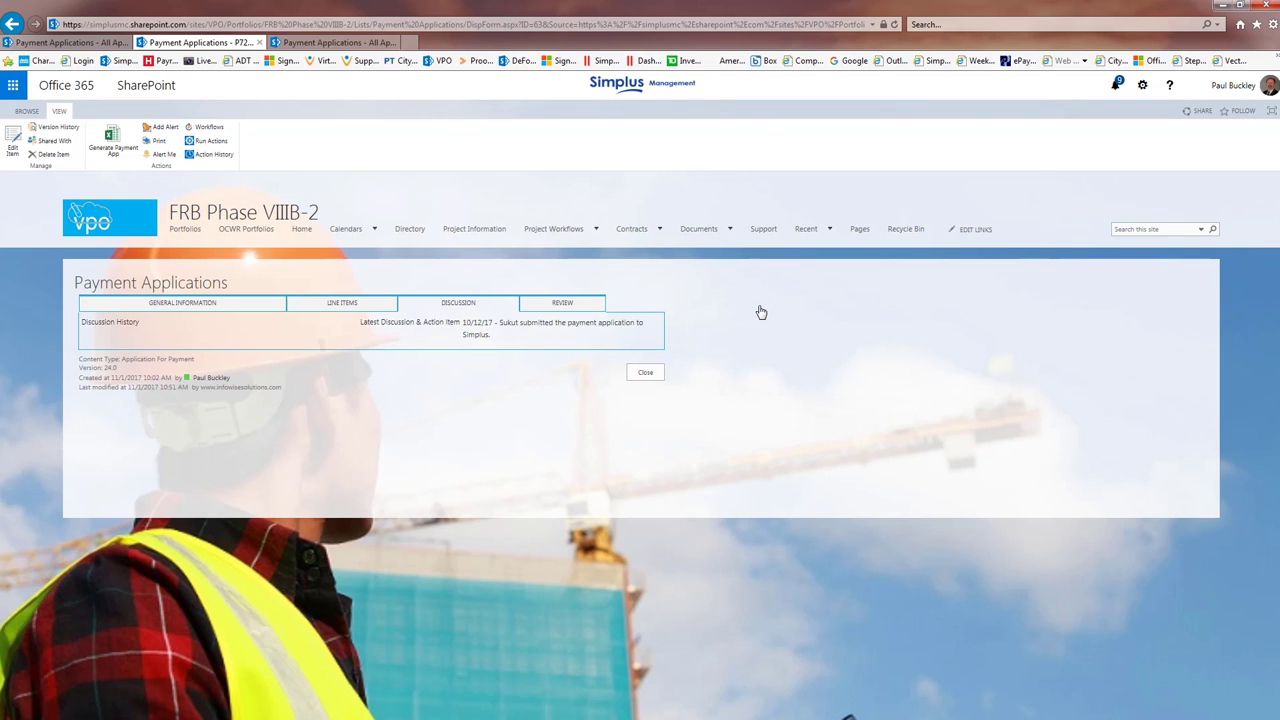
{"action": "left_click", "coordinate": [543, 310]}
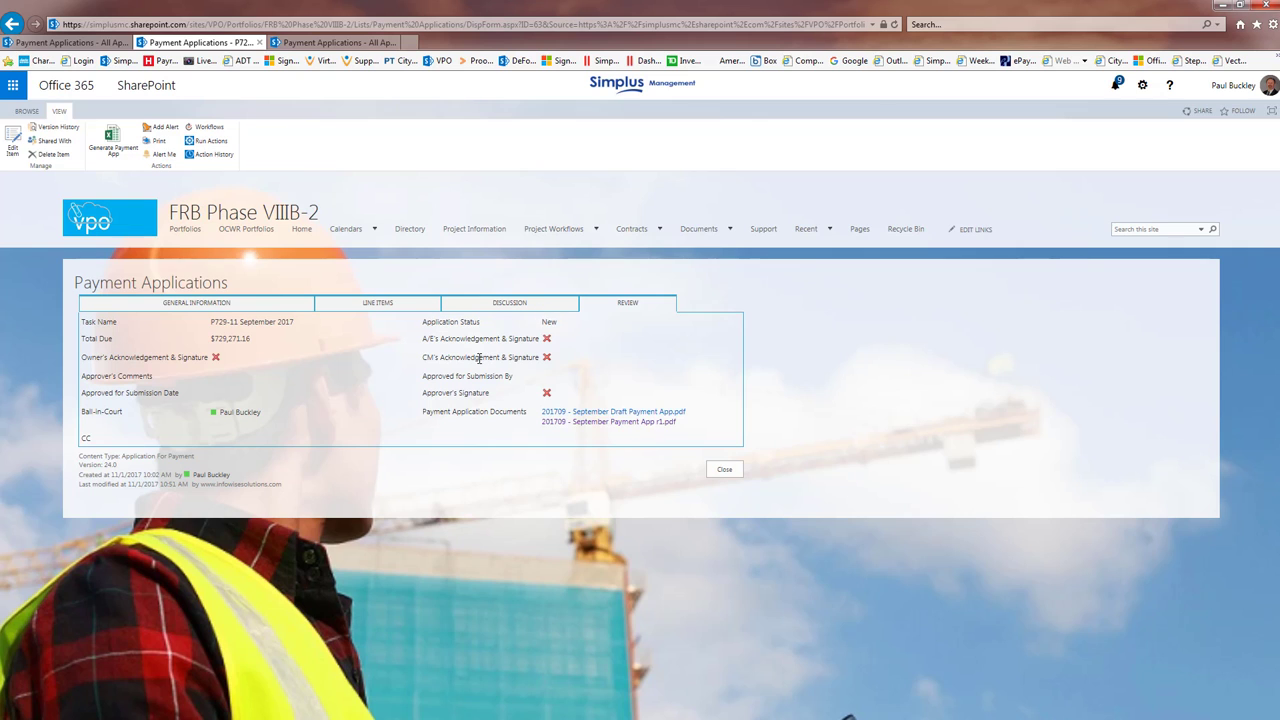
{"action": "left_click", "coordinate": [247, 304]}
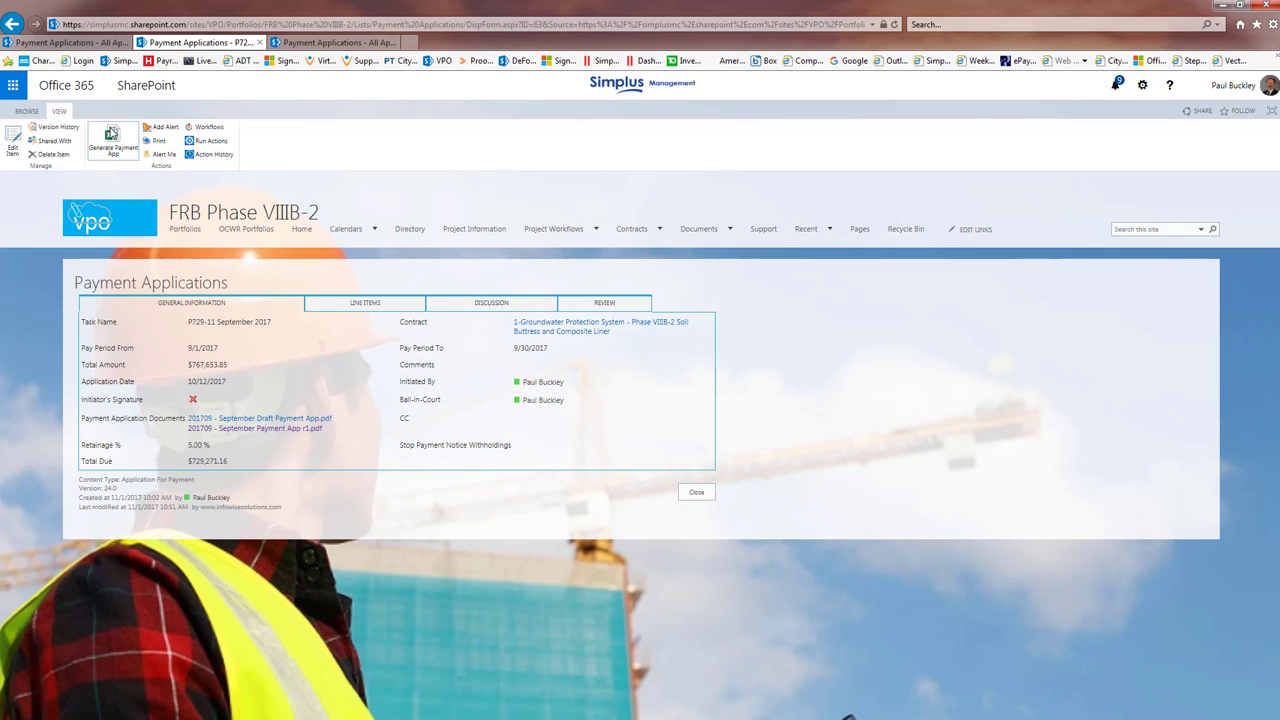
Step: Generate a new payment application document for P729-11 and open P729-11 September 2017.xlsx in Excel
{"action": "left_click", "coordinate": [114, 139]}
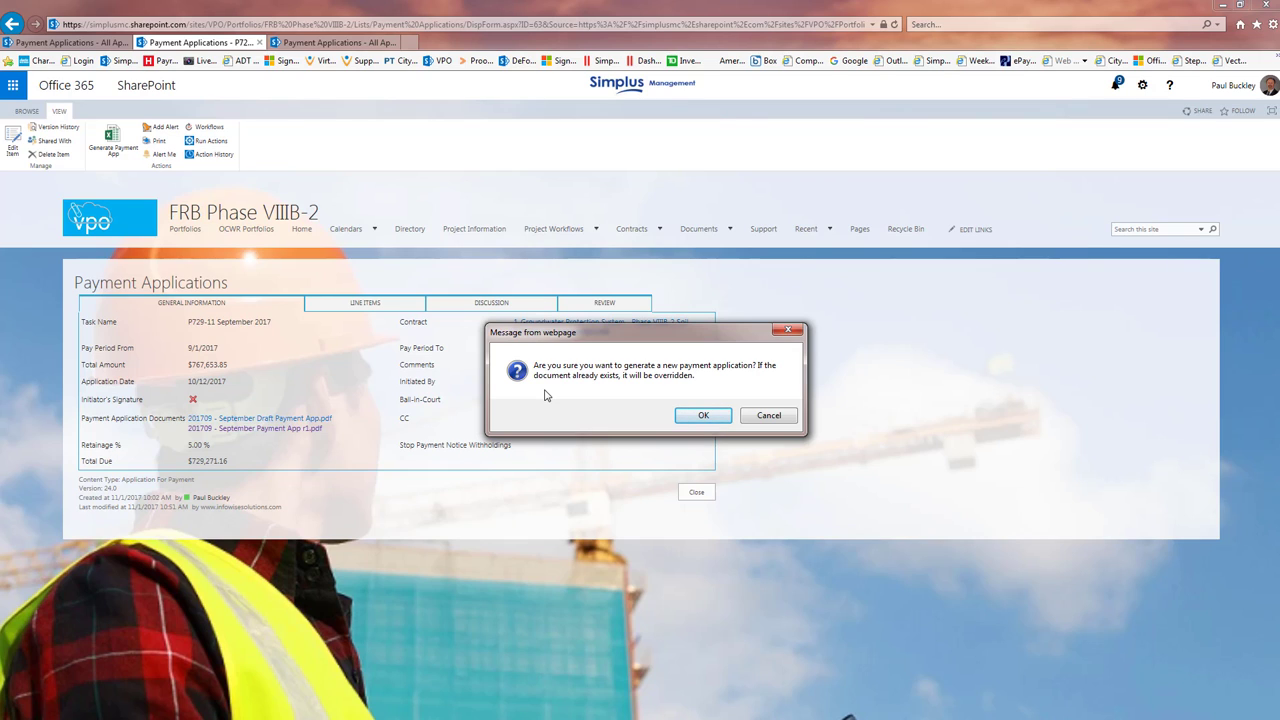
{"action": "left_click", "coordinate": [705, 417]}
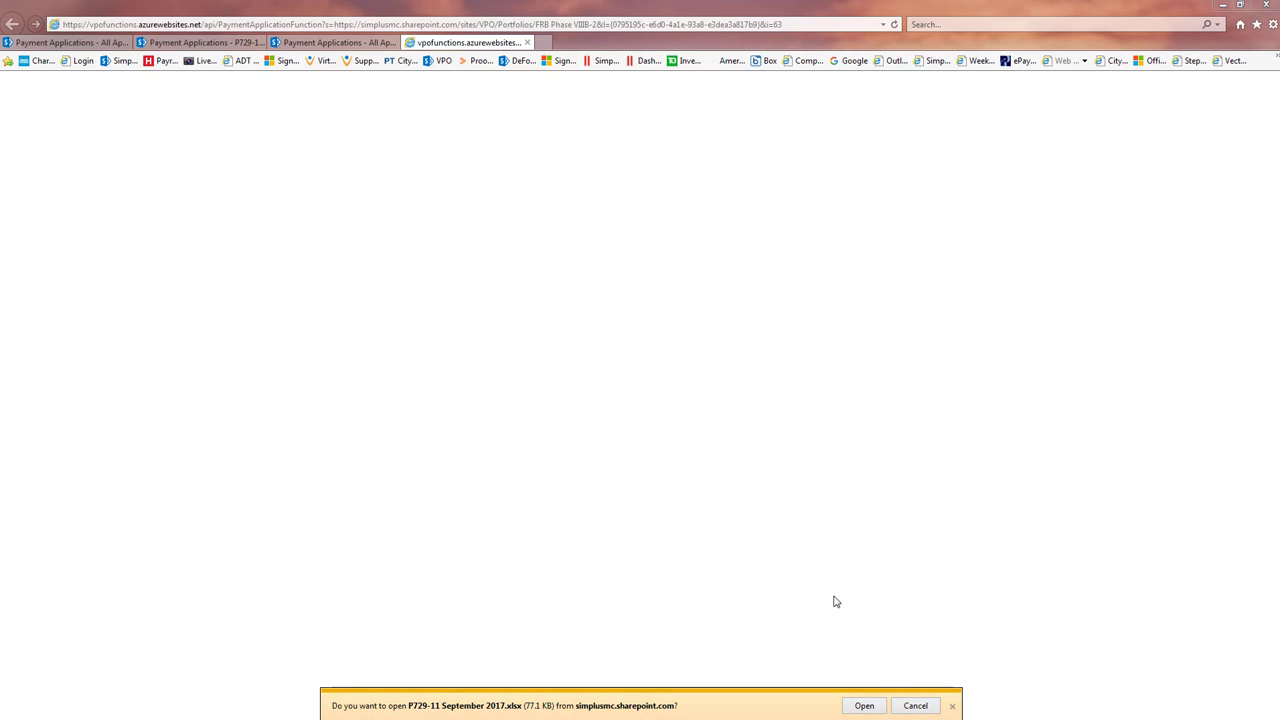
{"action": "left_click", "coordinate": [863, 706]}
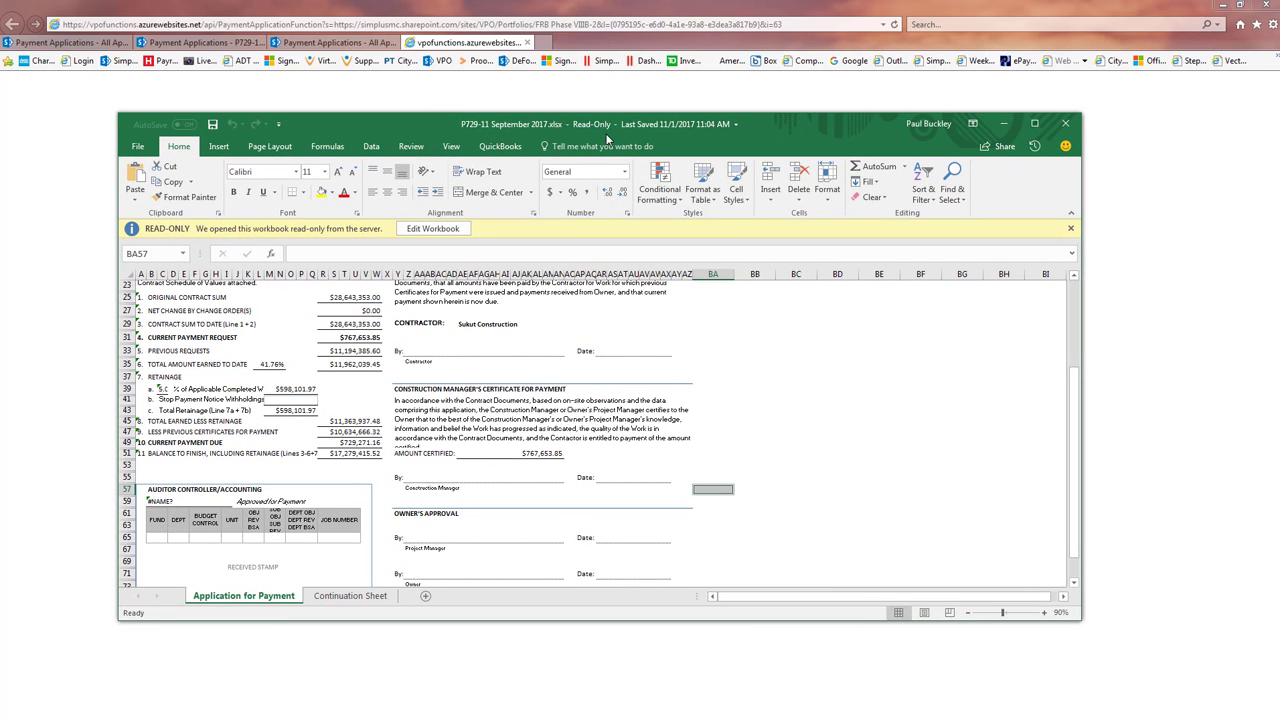
Step: Maximize the workbook, enable editing, and zoom the Application for Payment sheet to 136% to check its payment summary
{"action": "left_click", "coordinate": [1041, 124]}
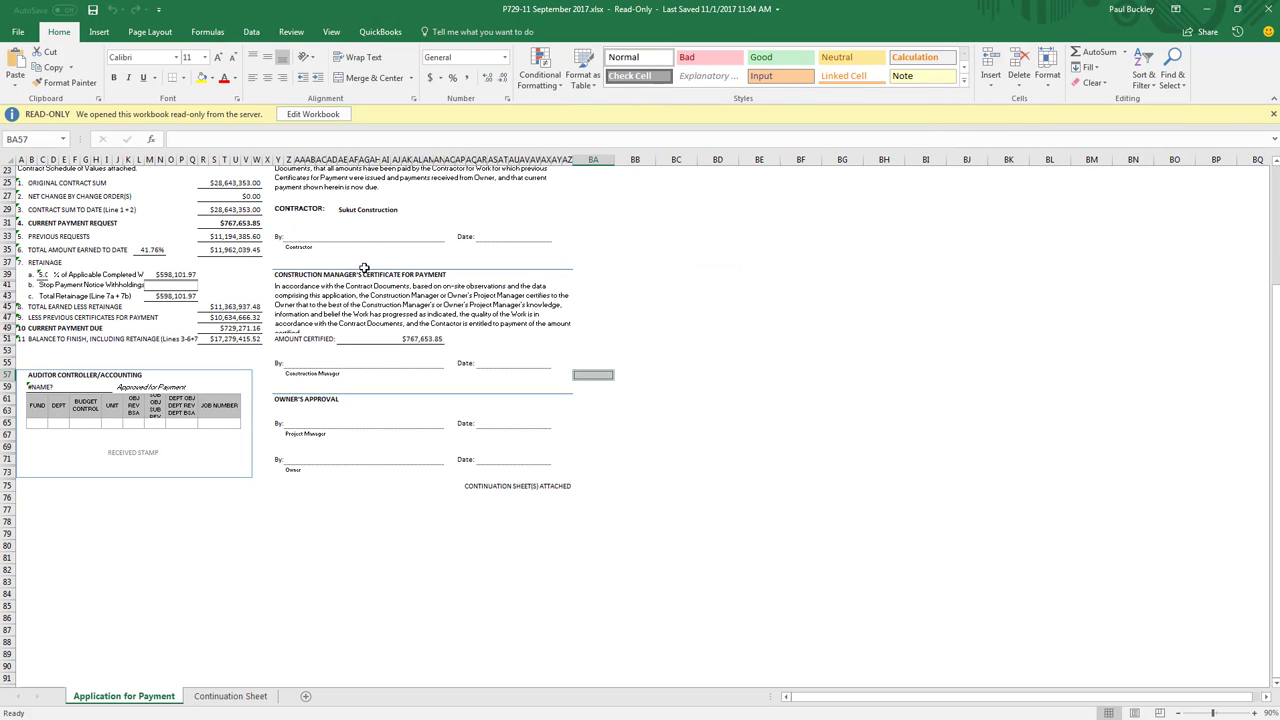
{"action": "left_click", "coordinate": [308, 116]}
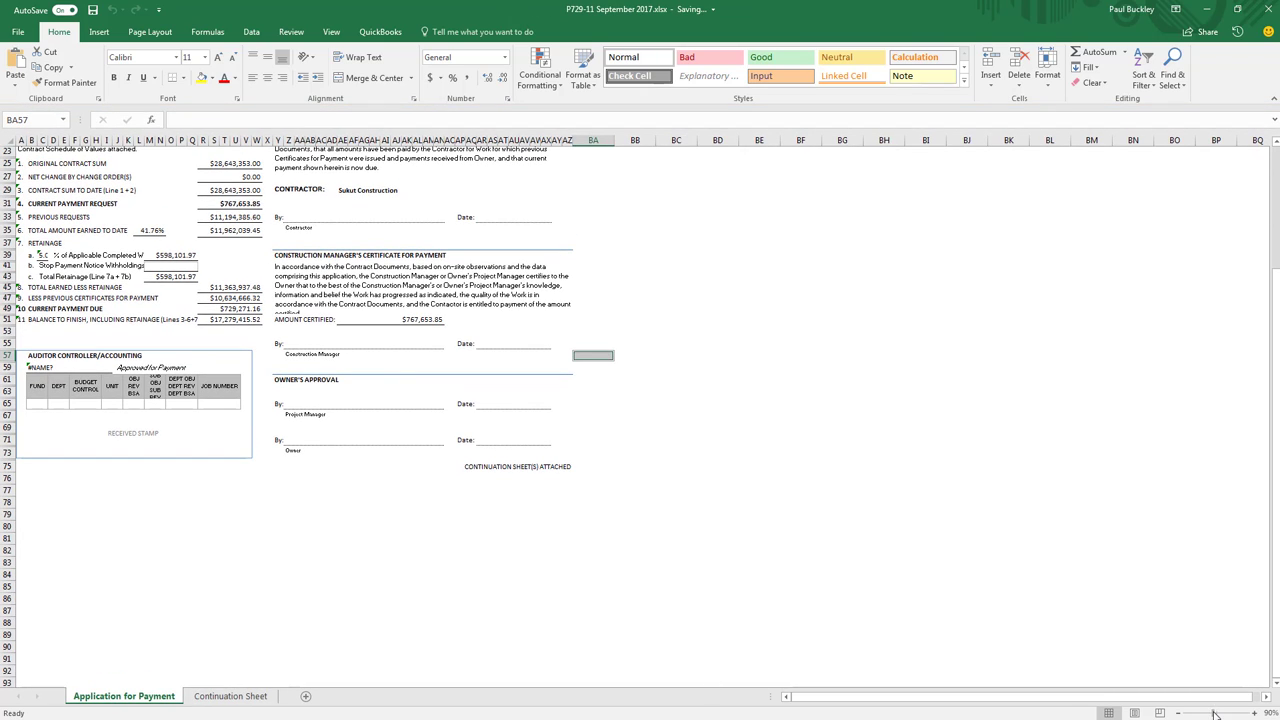
{"action": "left_click_drag", "start_coordinate": [1215, 713], "coordinate": [1218, 713]}
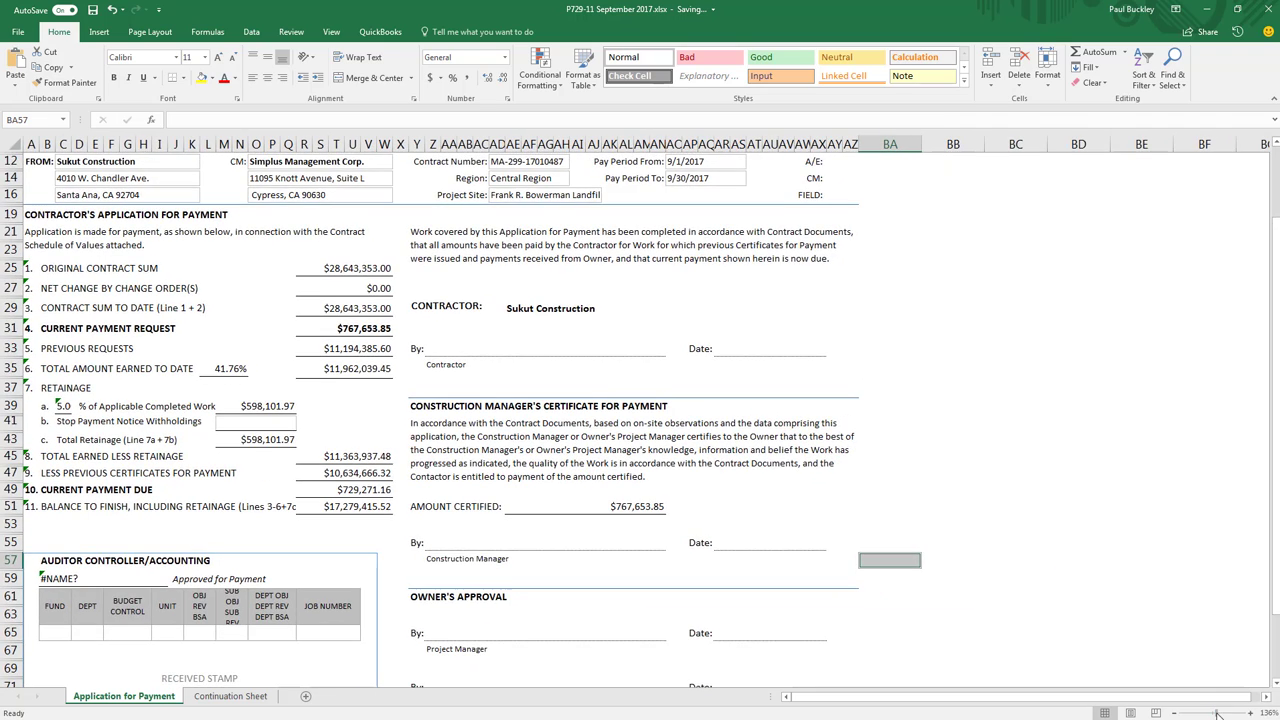
{"action": "scroll", "coordinate": [742, 450], "scroll_direction": "up", "scroll_amount": 4}
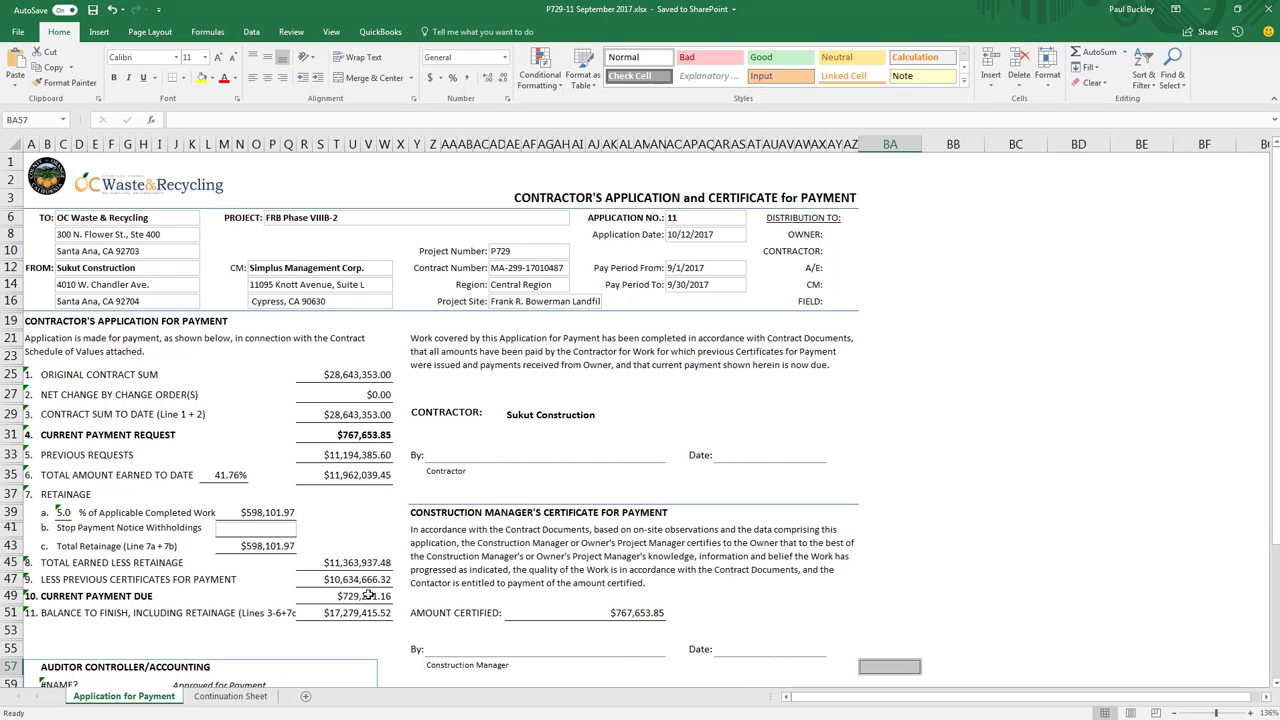
{"action": "scroll", "coordinate": [369, 595], "scroll_direction": "down", "scroll_amount": 3}
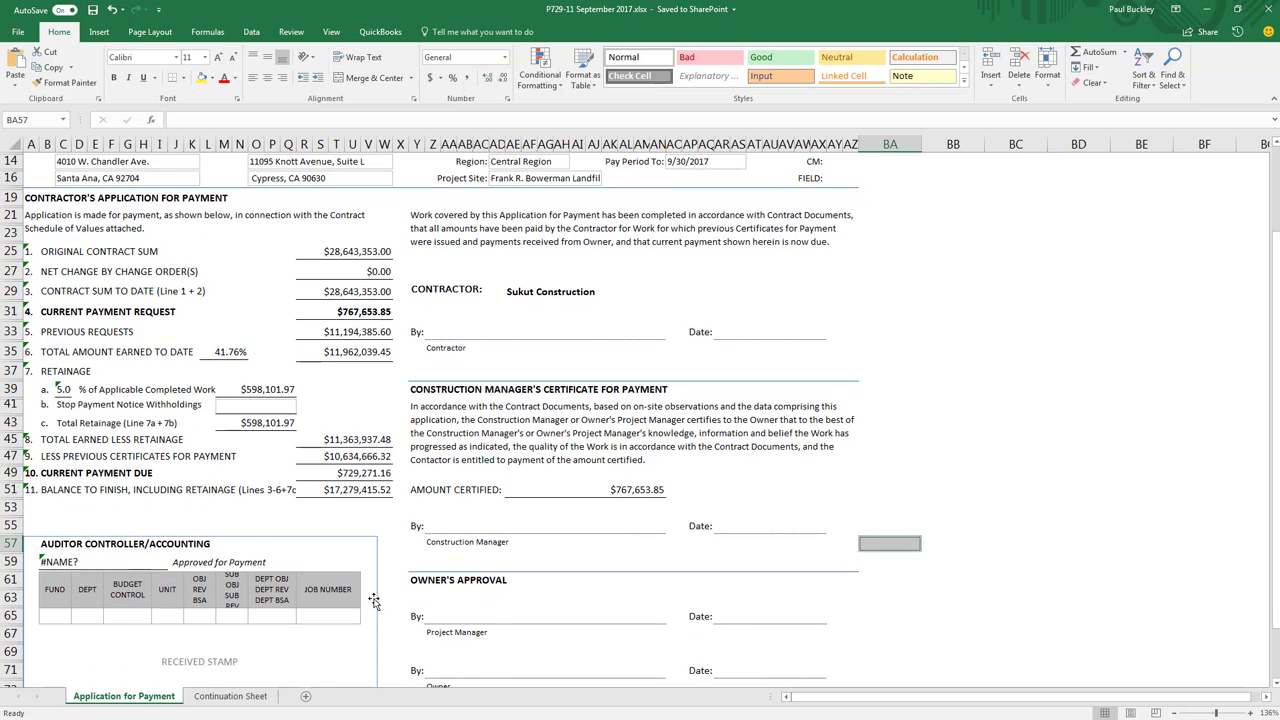
{"action": "scroll", "coordinate": [372, 600], "scroll_direction": "up", "scroll_amount": 1}
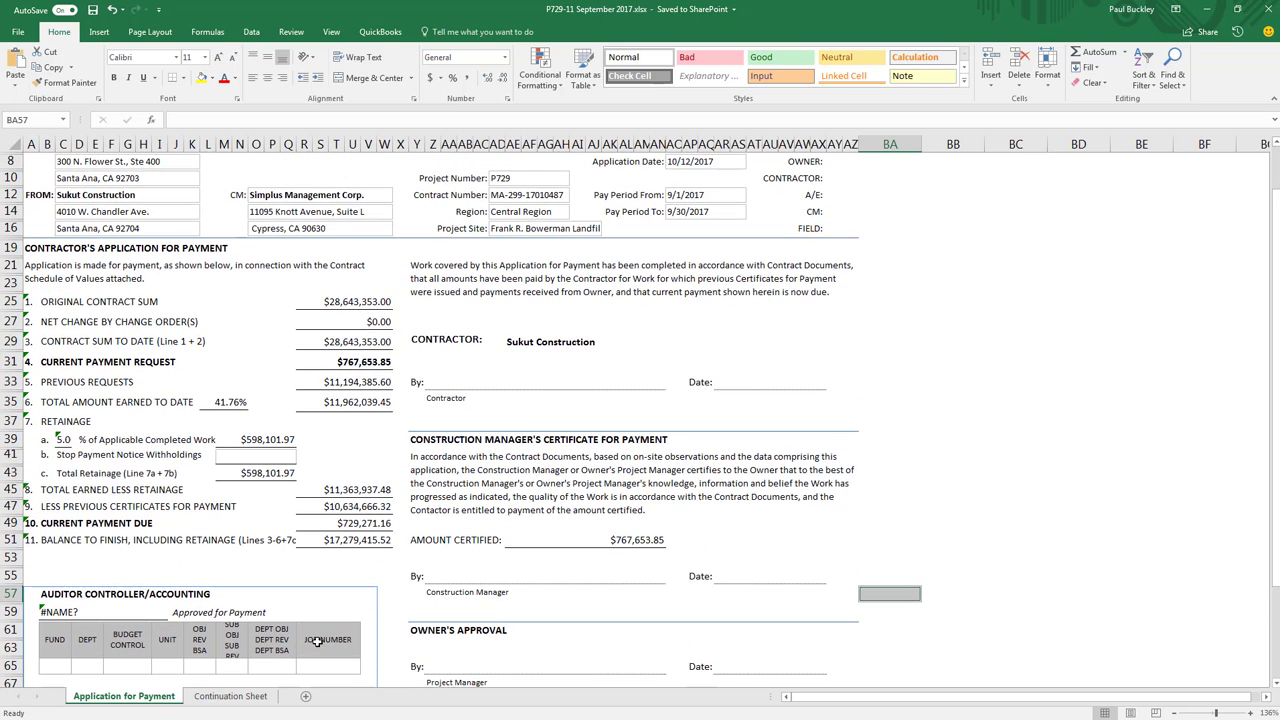
Step: Examine the Continuation Sheet from its header through the line items to the totals row
{"action": "left_click", "coordinate": [231, 696]}
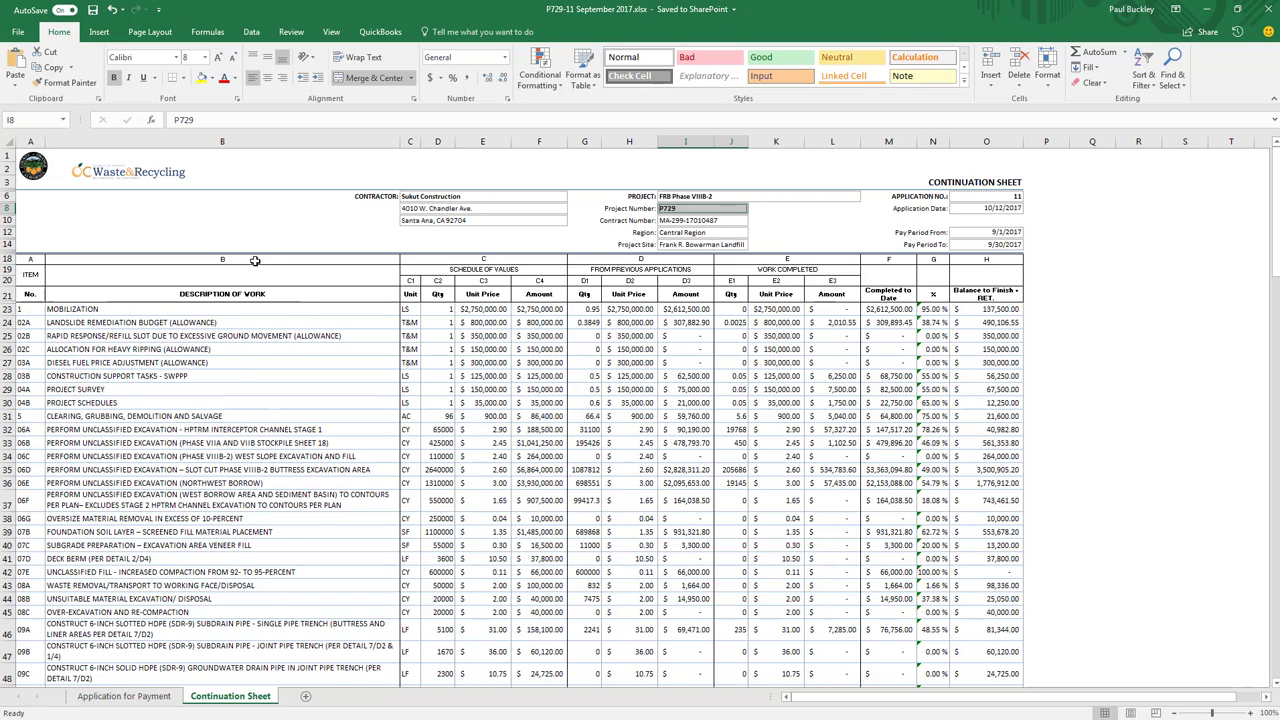
{"action": "scroll", "coordinate": [209, 353], "scroll_direction": "down", "scroll_amount": 1}
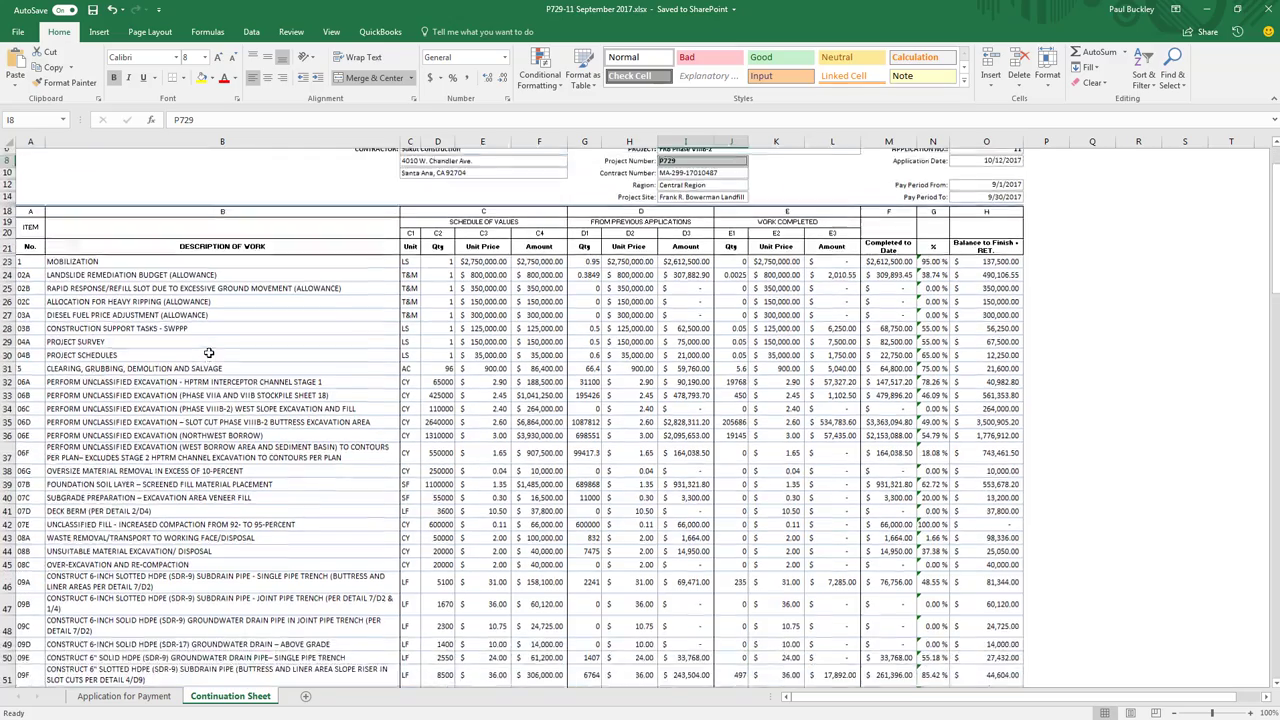
{"action": "scroll", "coordinate": [209, 353], "scroll_direction": "down", "scroll_amount": 1}
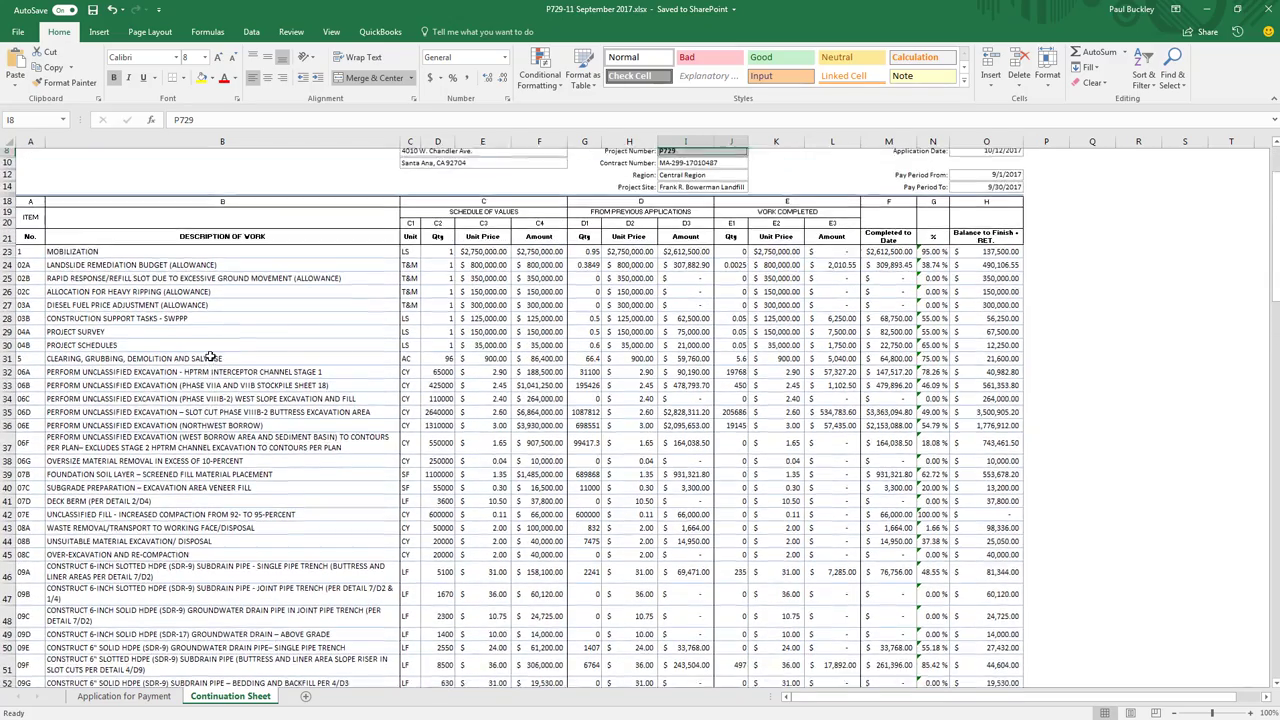
{"action": "scroll", "coordinate": [210, 357], "scroll_direction": "up", "scroll_amount": 2}
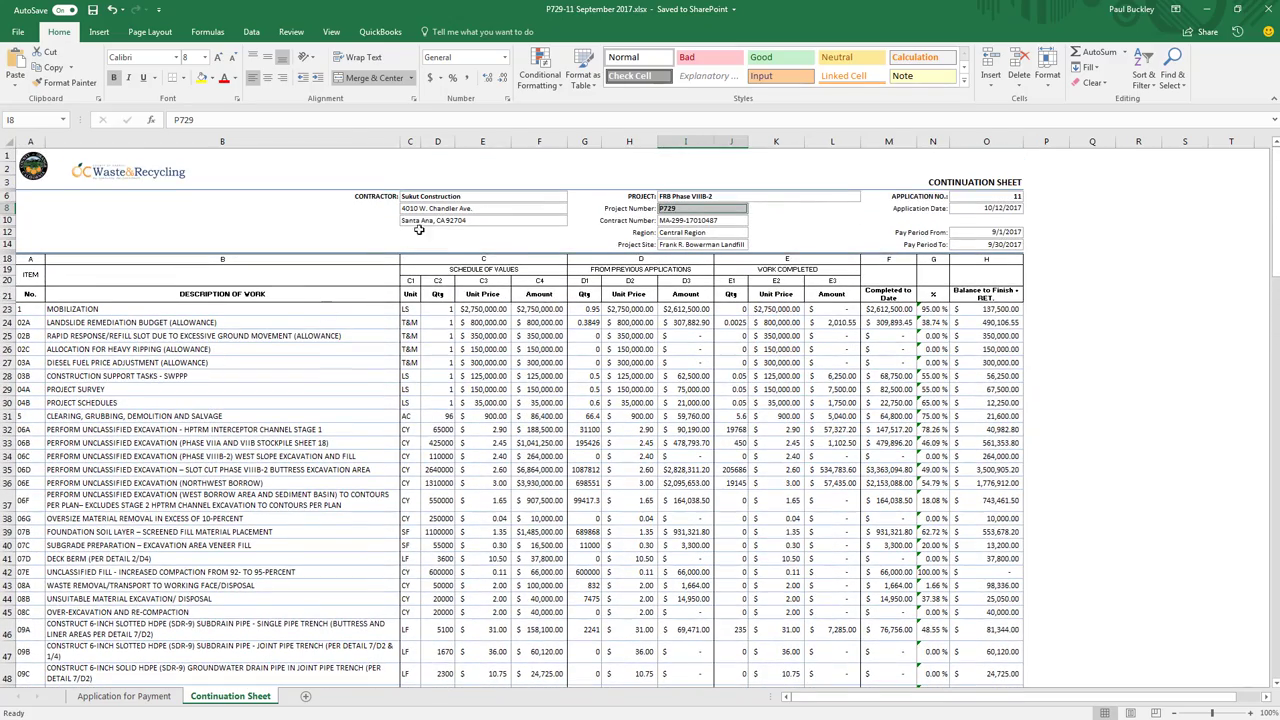
{"action": "scroll", "coordinate": [478, 507], "scroll_direction": "down", "scroll_amount": 5}
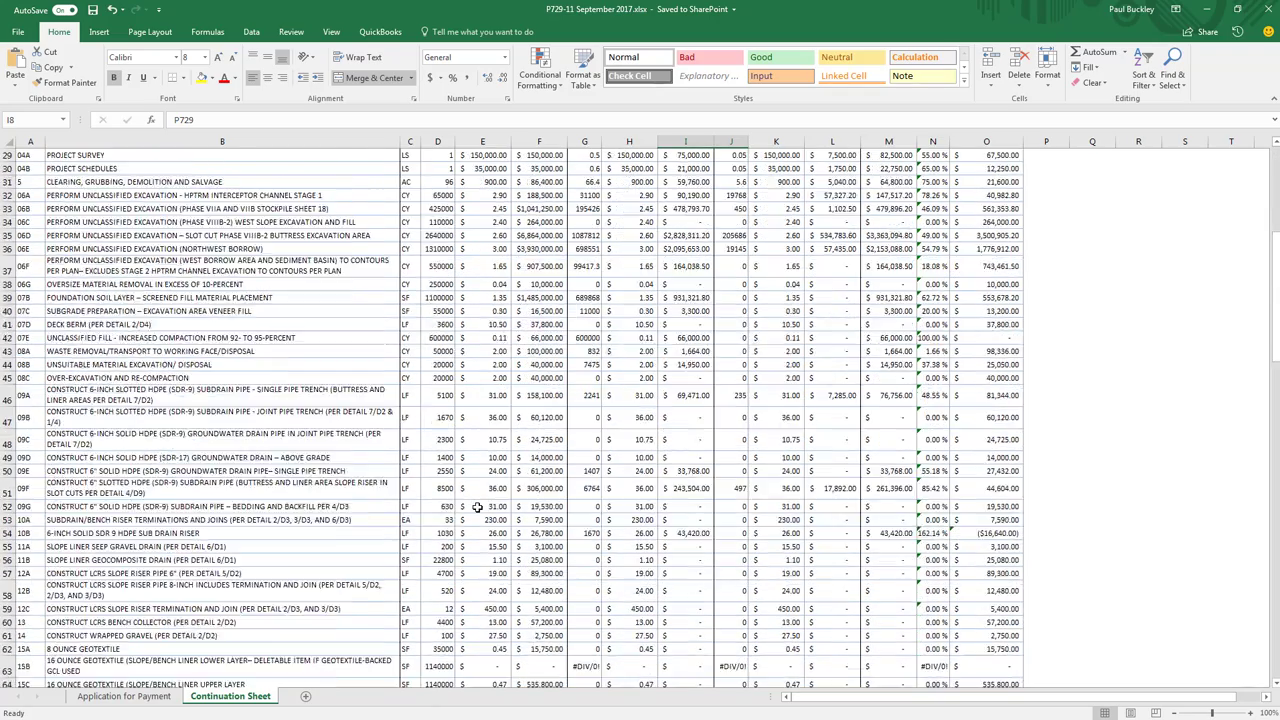
{"action": "scroll", "coordinate": [477, 507], "scroll_direction": "down", "scroll_amount": 20}
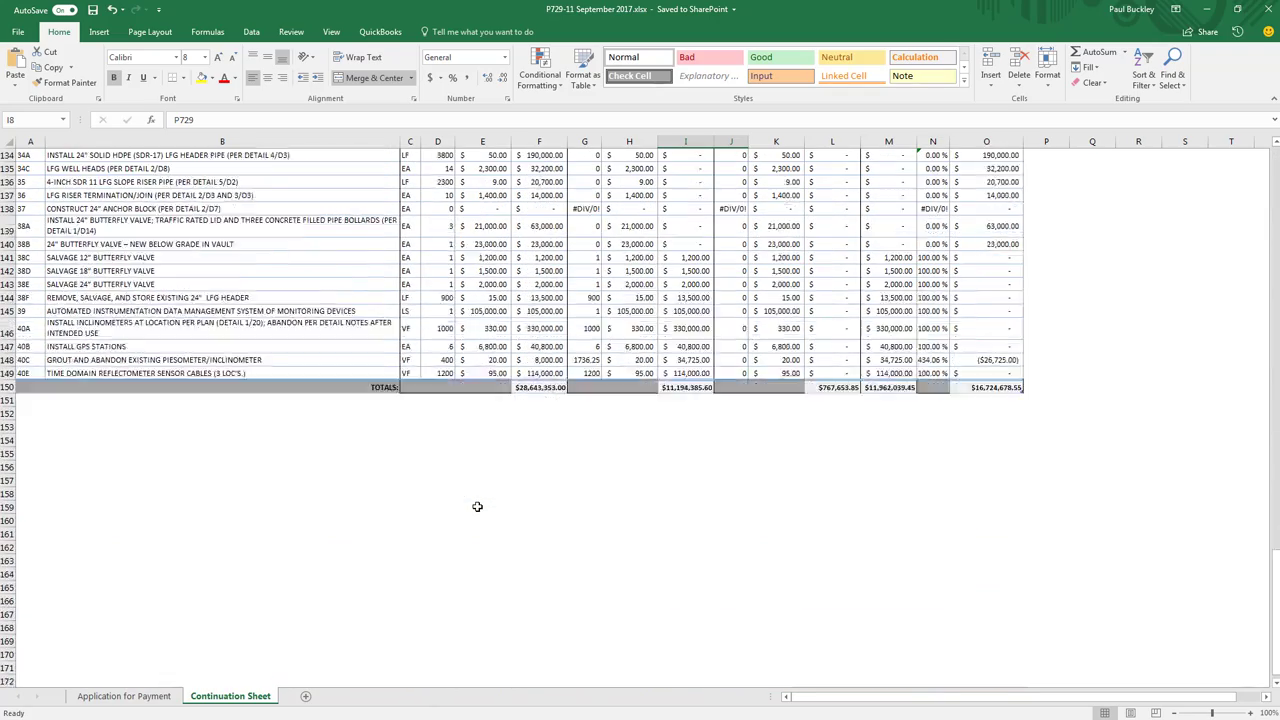
{"action": "scroll", "coordinate": [477, 507], "scroll_direction": "down", "scroll_amount": 1}
{"action": "scroll", "coordinate": [477, 496], "scroll_direction": "down", "scroll_amount": 1}
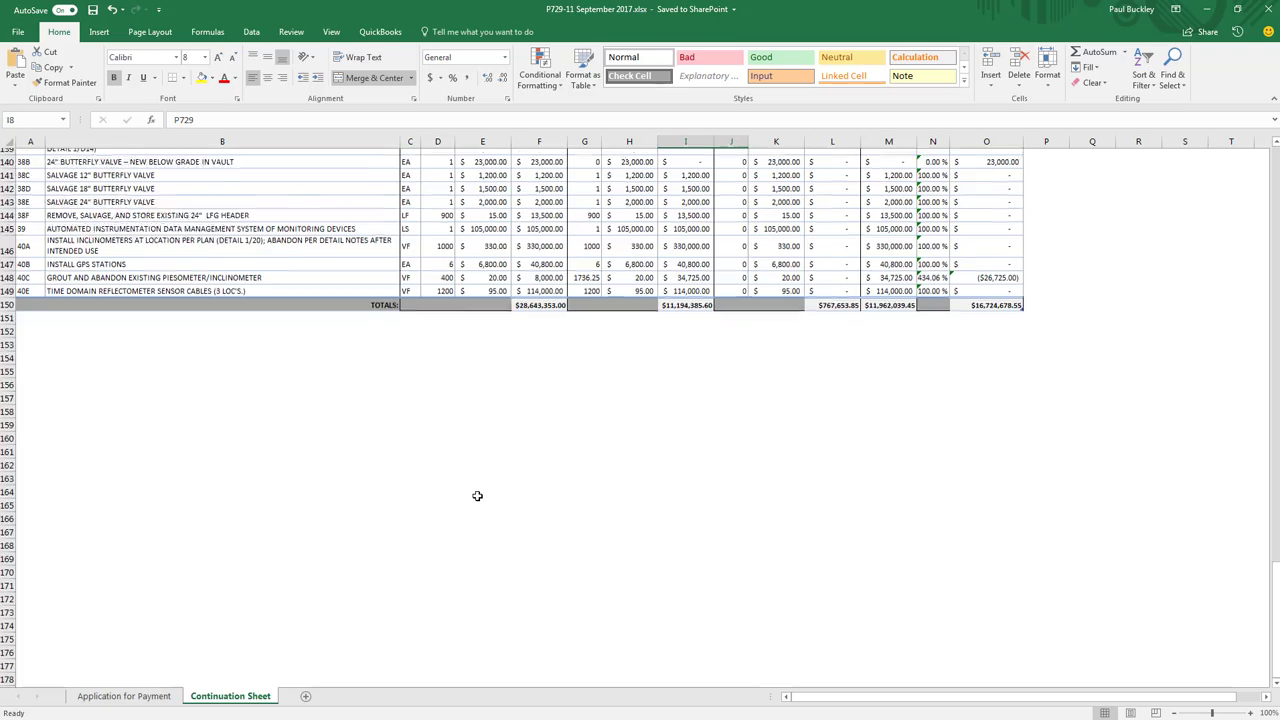
{"action": "scroll", "coordinate": [477, 496], "scroll_direction": "up", "scroll_amount": 20}
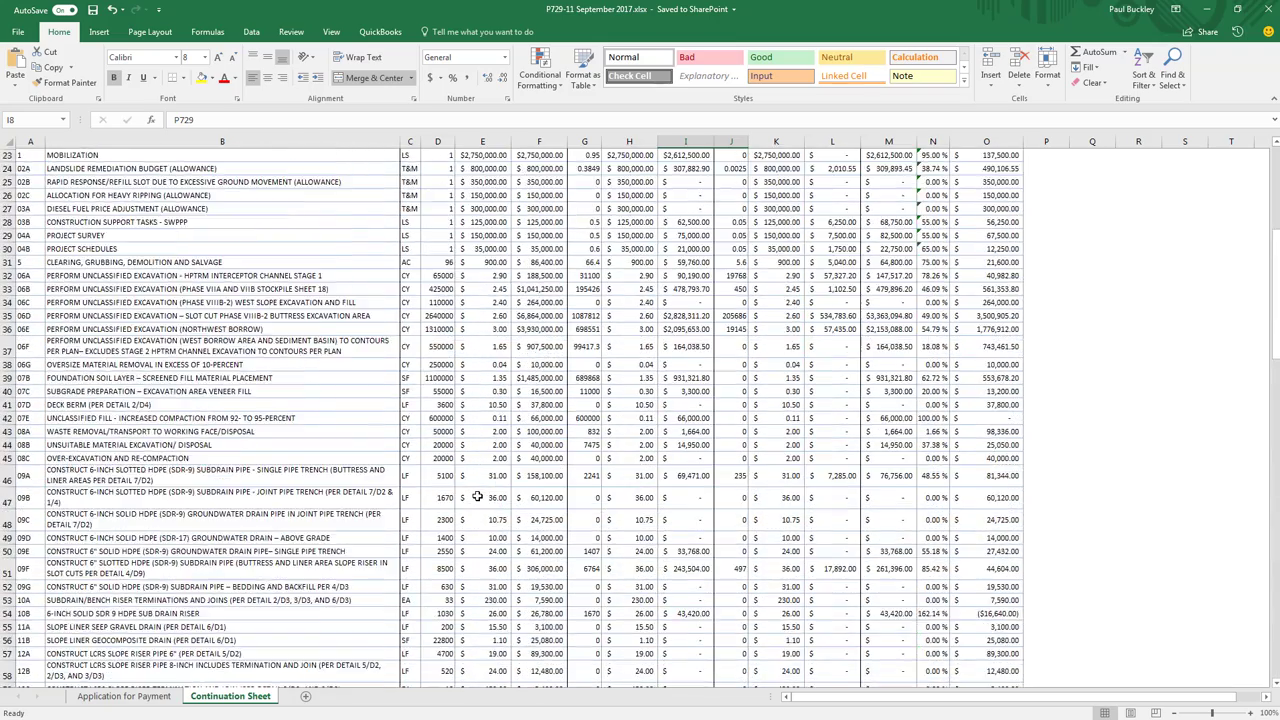
{"action": "scroll", "coordinate": [477, 496], "scroll_direction": "up", "scroll_amount": 7}
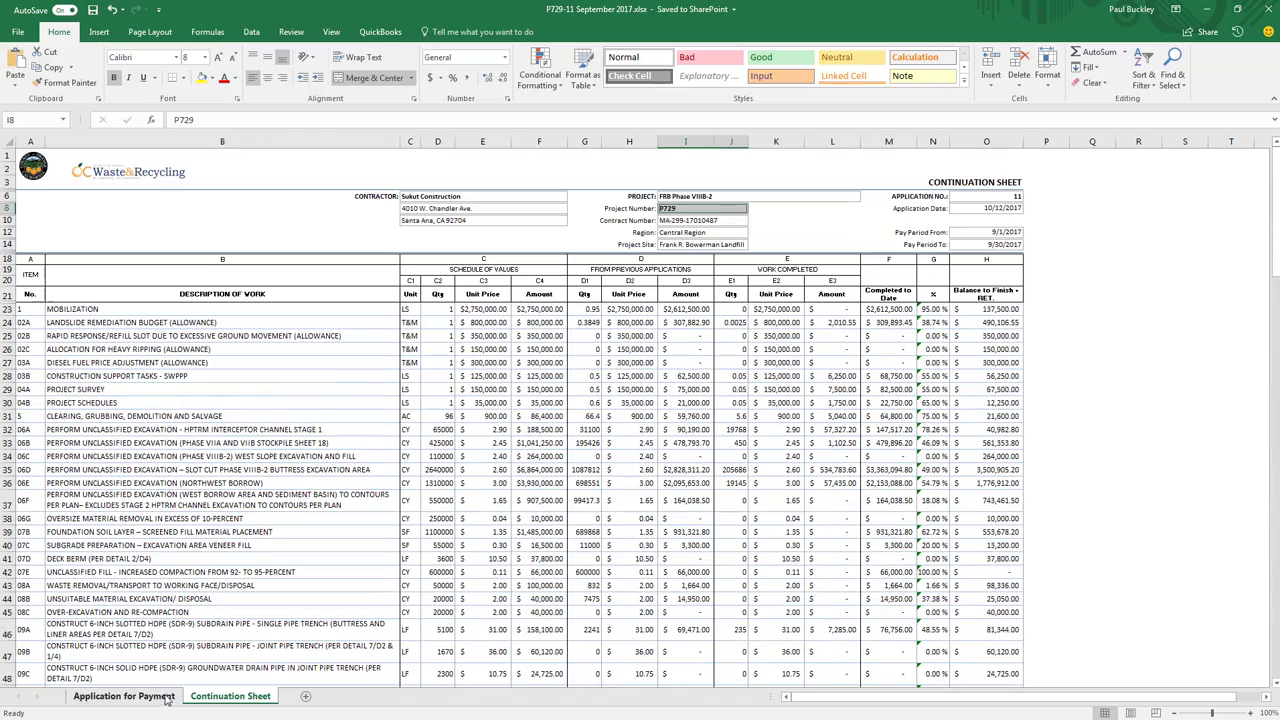
Step: Examine the Application for Payment sheet from the payment summary down to the certification and approval sections
{"action": "left_click", "coordinate": [124, 696]}
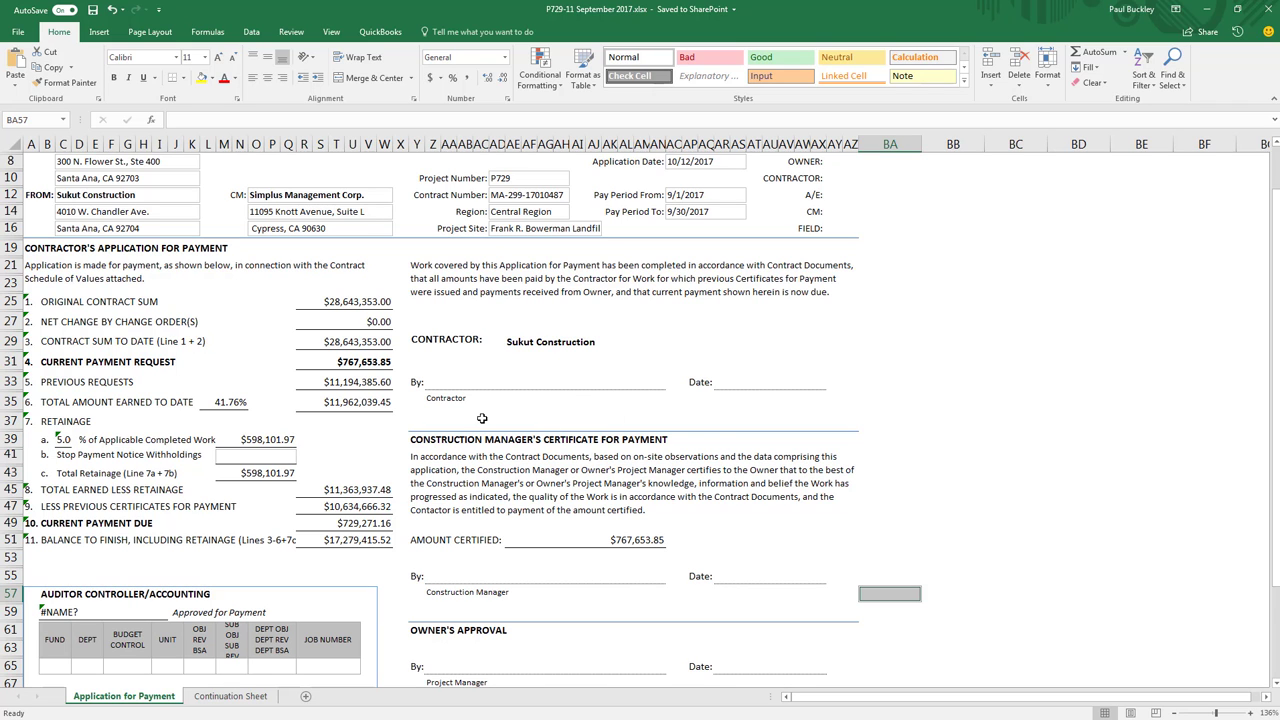
{"action": "scroll", "coordinate": [482, 420], "scroll_direction": "down", "scroll_amount": 5}
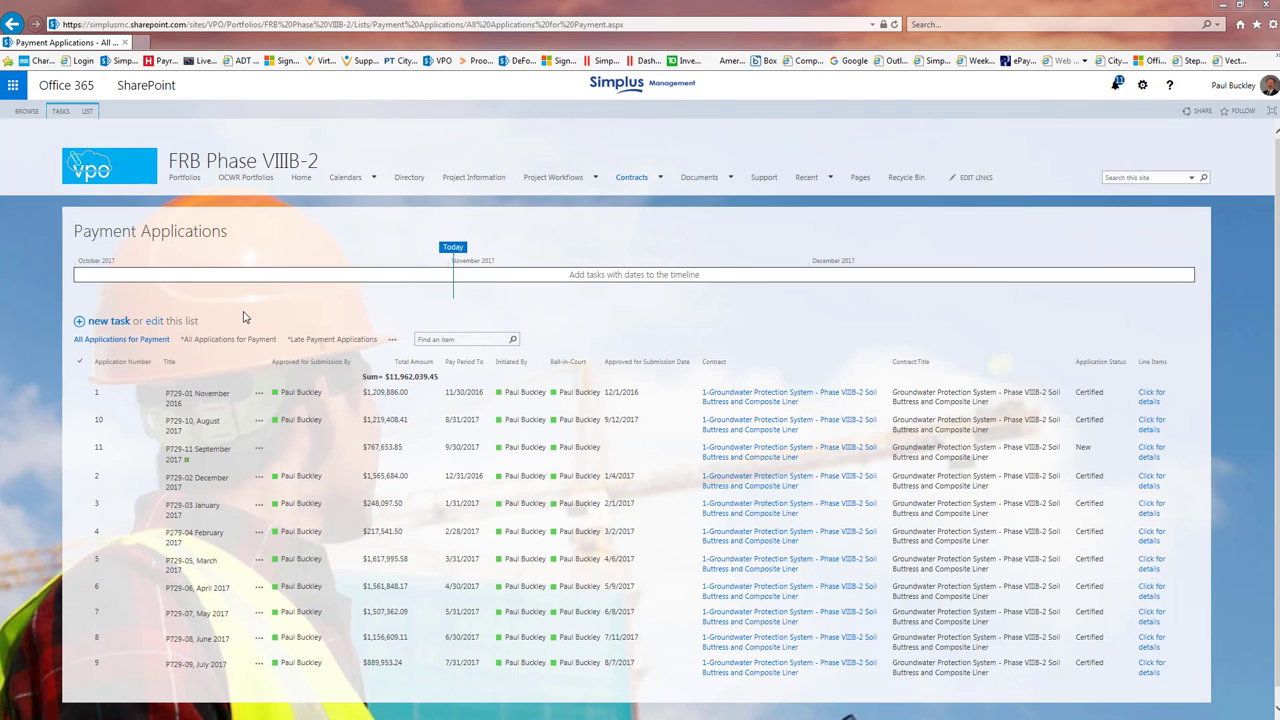
Step: Edit P729-11 September 2017 in SharePoint and upload VIIIB2 Pay App No P729-11 - (SMC - Sukut Signed).pdf from the September 17 folder to its documents
{"action": "left_click", "coordinate": [204, 454]}
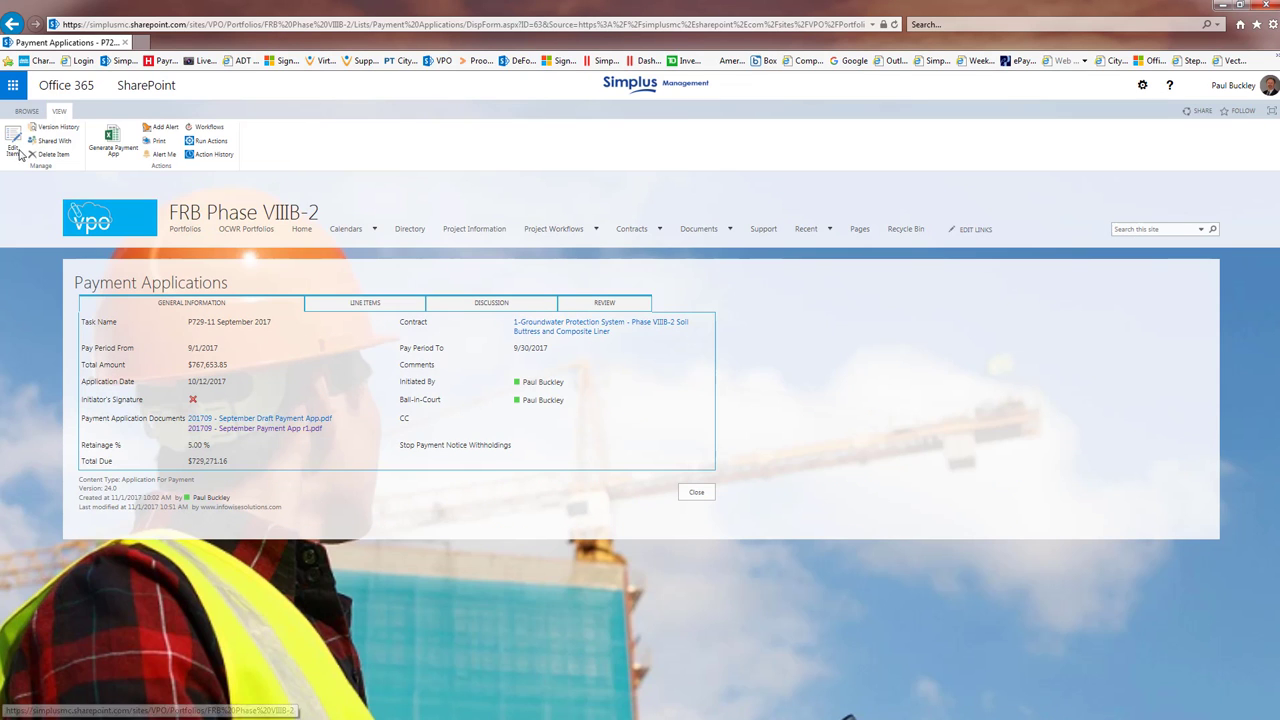
{"action": "left_click", "coordinate": [12, 140]}
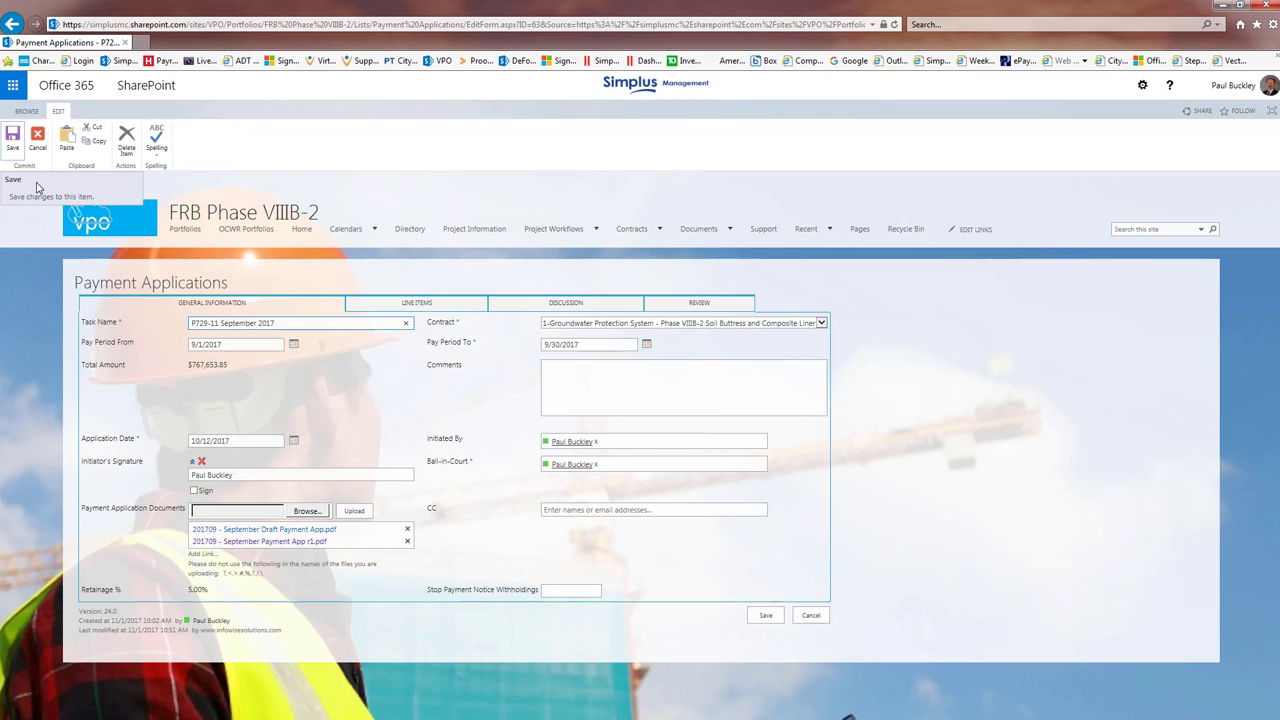
{"action": "left_click", "coordinate": [305, 512]}
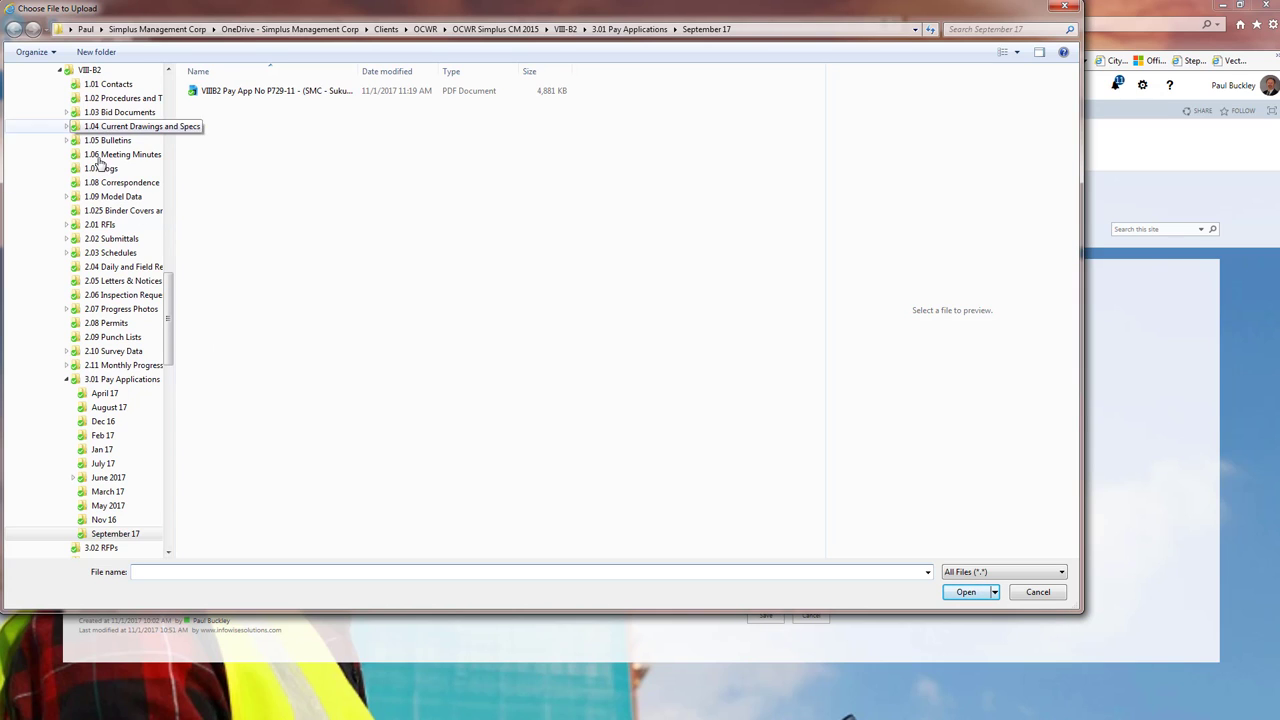
{"action": "left_click", "coordinate": [106, 534]}
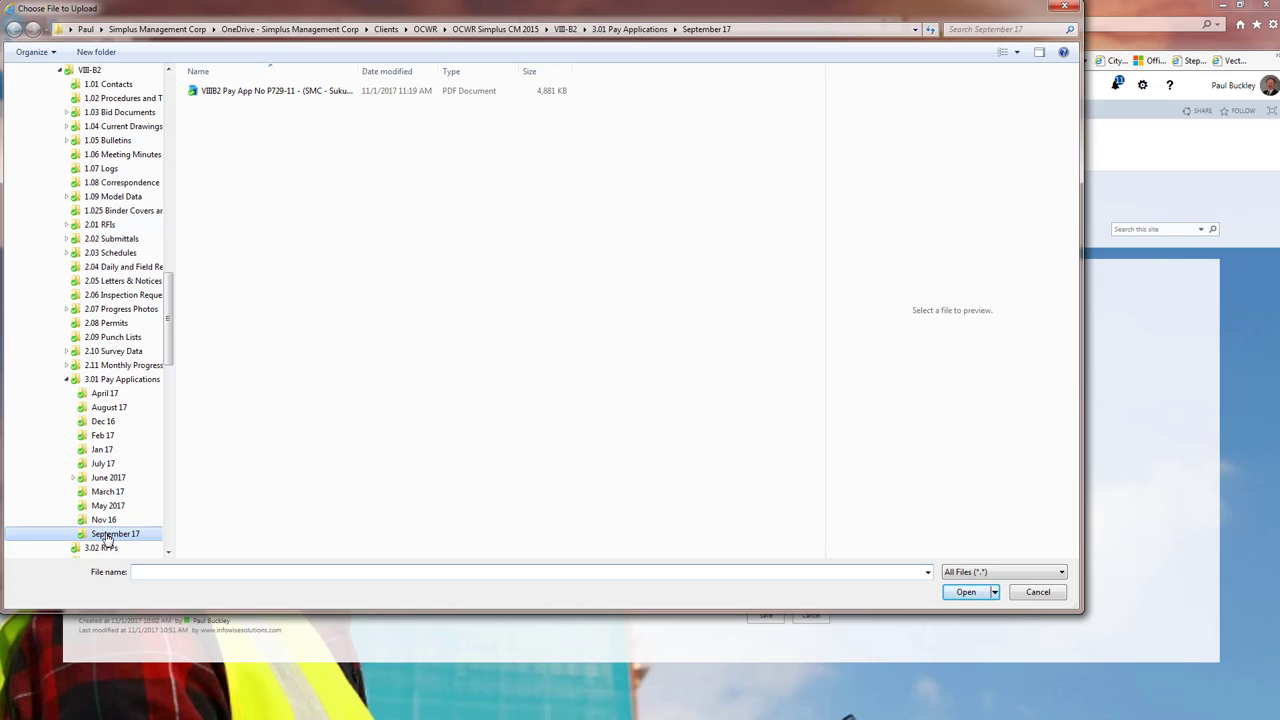
{"action": "left_click", "coordinate": [226, 92]}
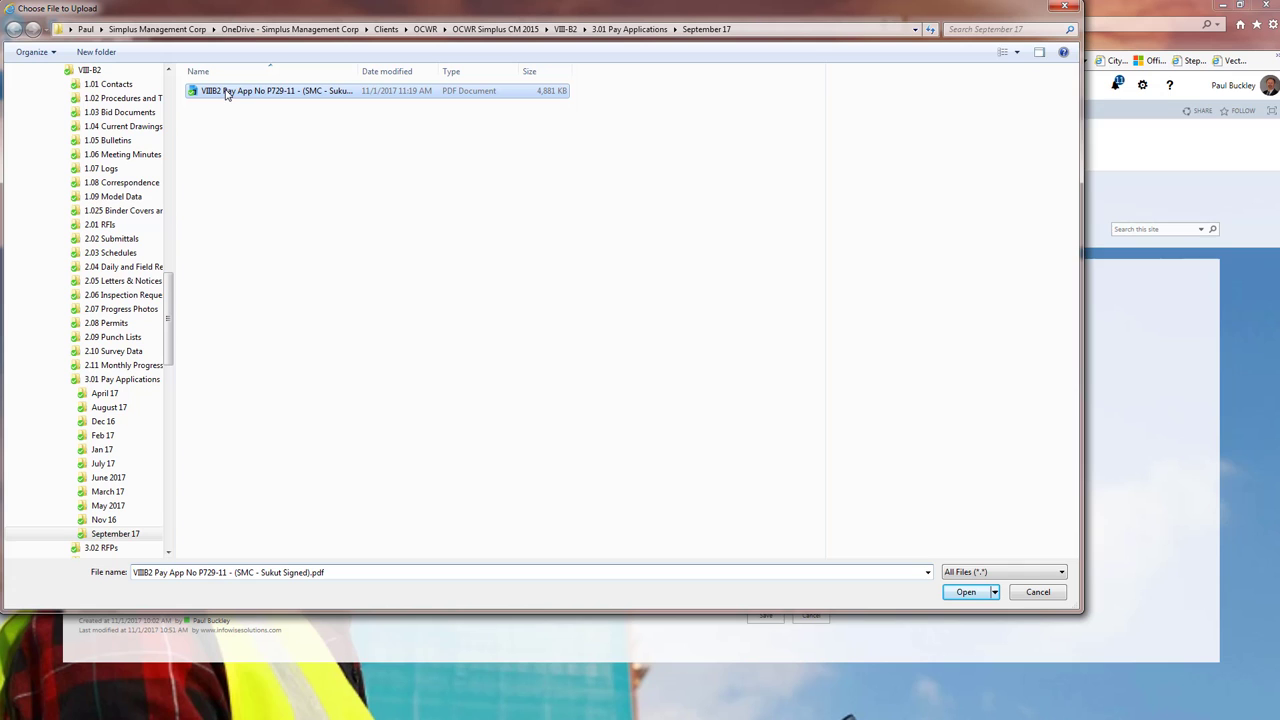
{"action": "left_click", "coordinate": [964, 590]}
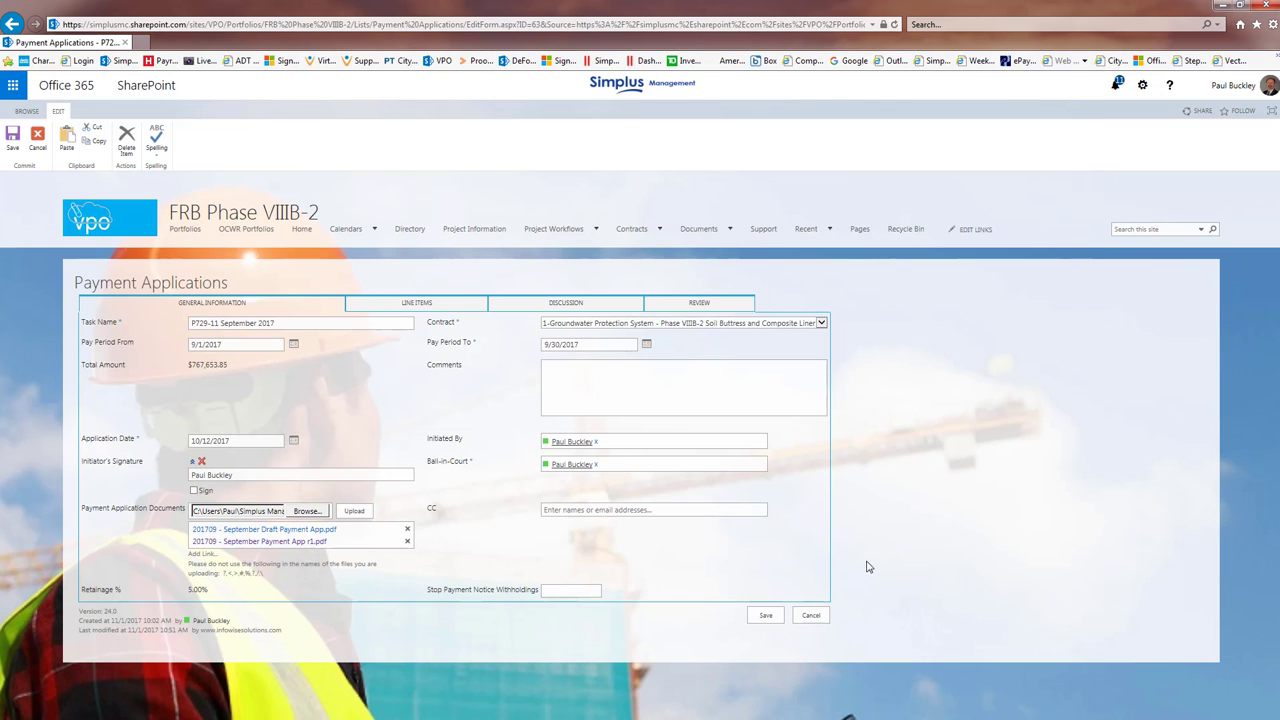
{"action": "left_click", "coordinate": [353, 512]}
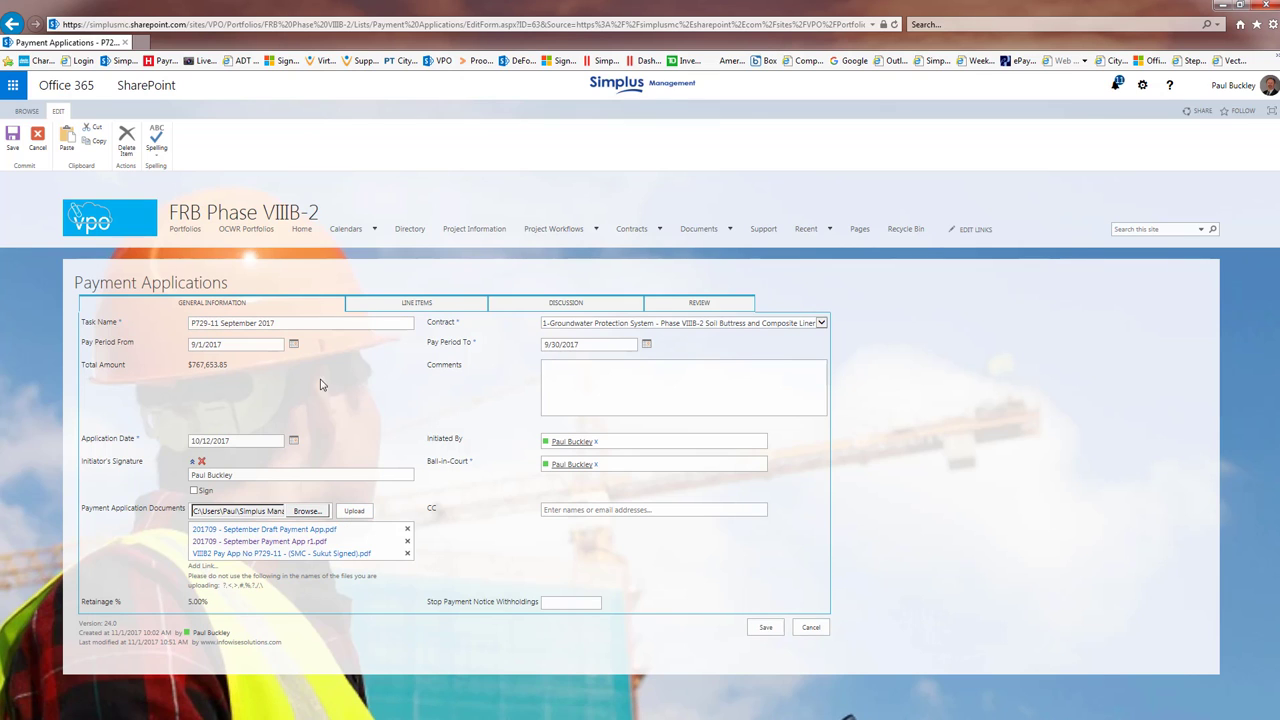
Step: Set the application status to Approved in the payment application's review section and sign the CM's acknowledgement
{"action": "left_click", "coordinate": [608, 308]}
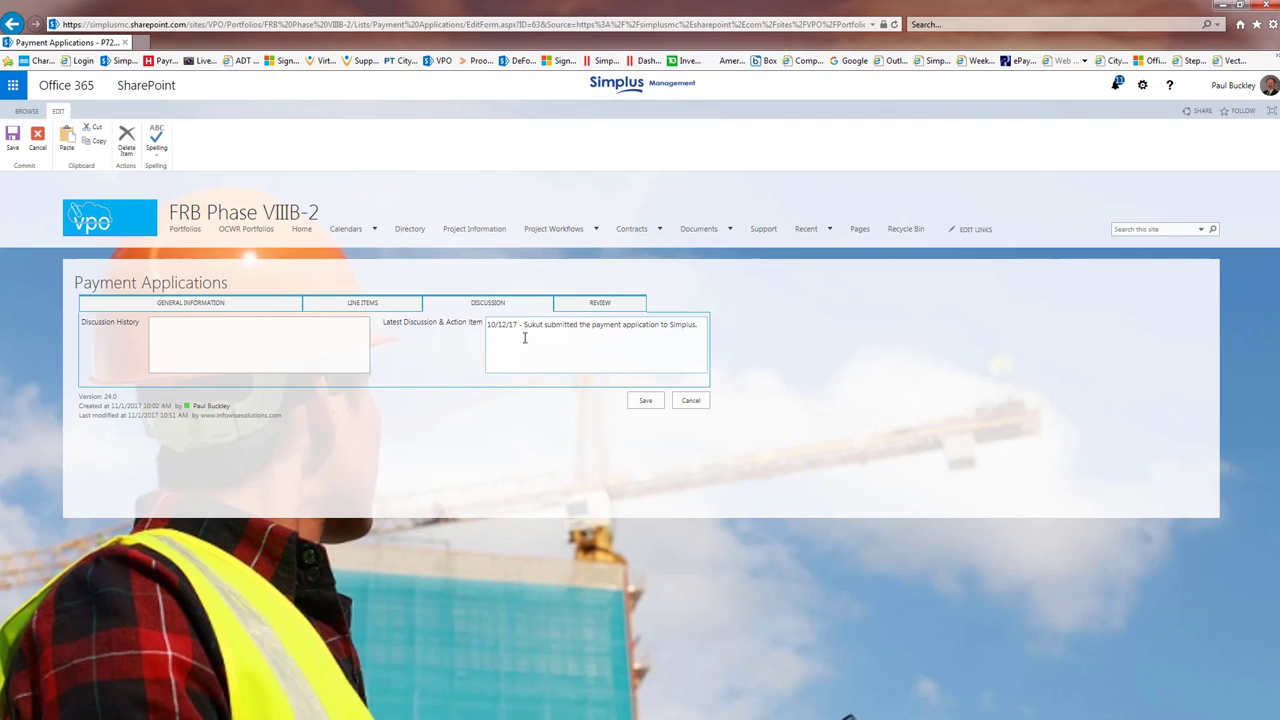
{"action": "left_click", "coordinate": [577, 311]}
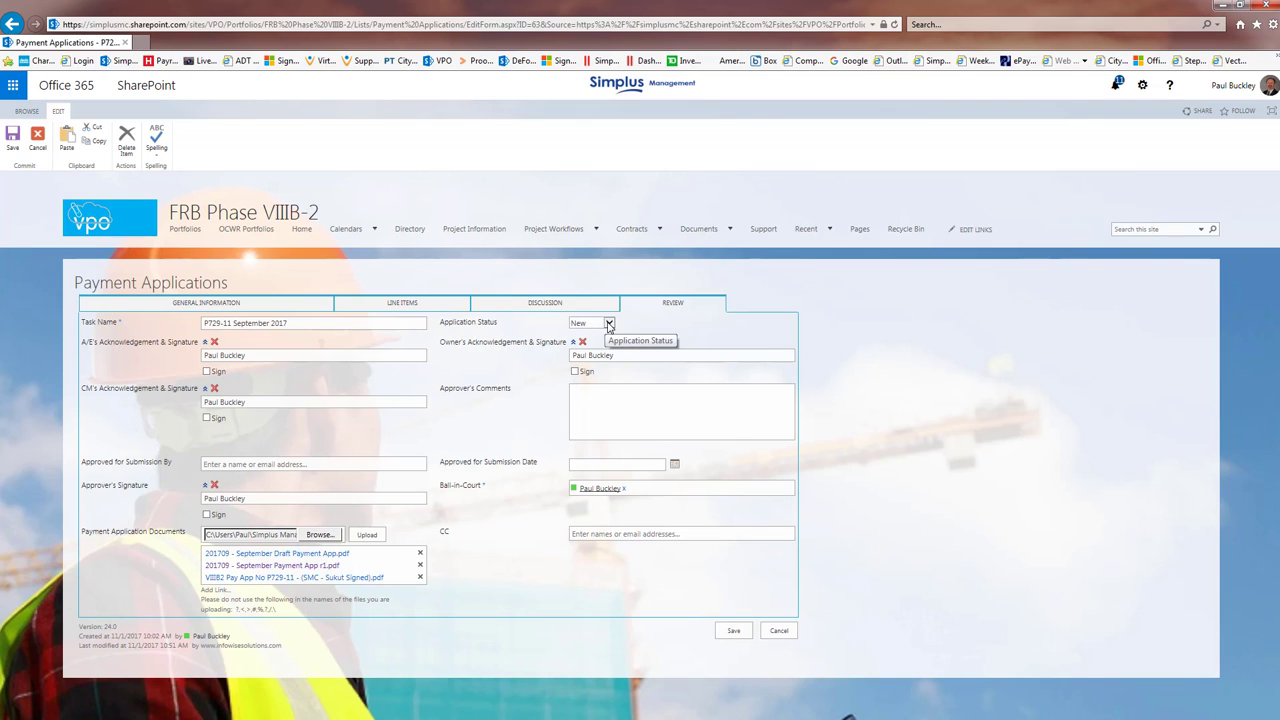
{"action": "left_click", "coordinate": [609, 325]}
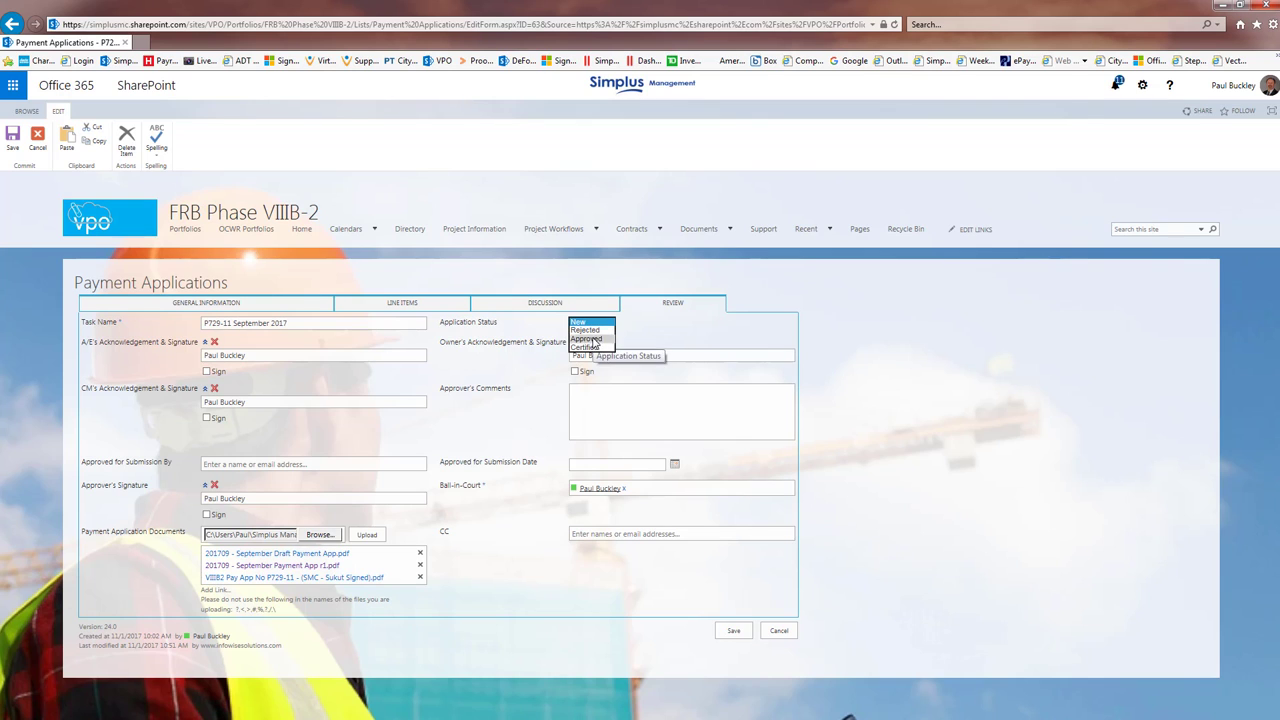
{"action": "left_click", "coordinate": [590, 338]}
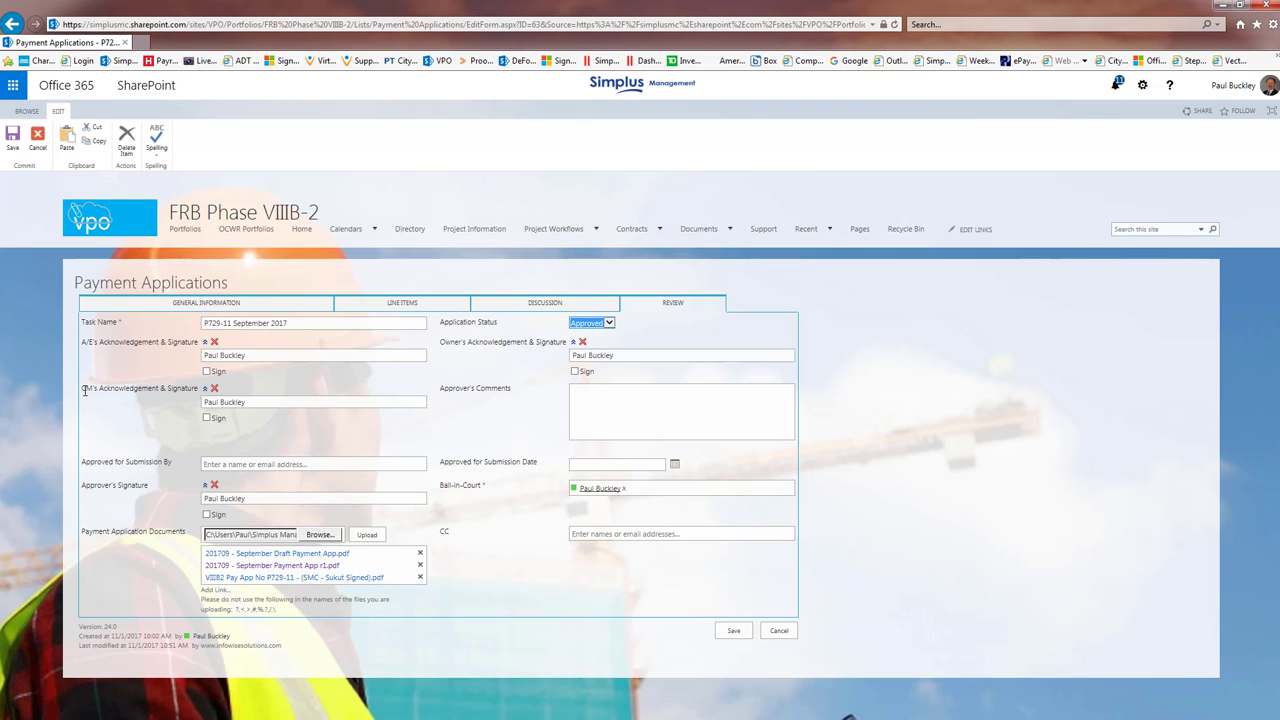
{"action": "left_click", "coordinate": [206, 418]}
Step: Set the Approved for Submission Date to 10/12/2017
{"action": "left_click", "coordinate": [674, 466]}
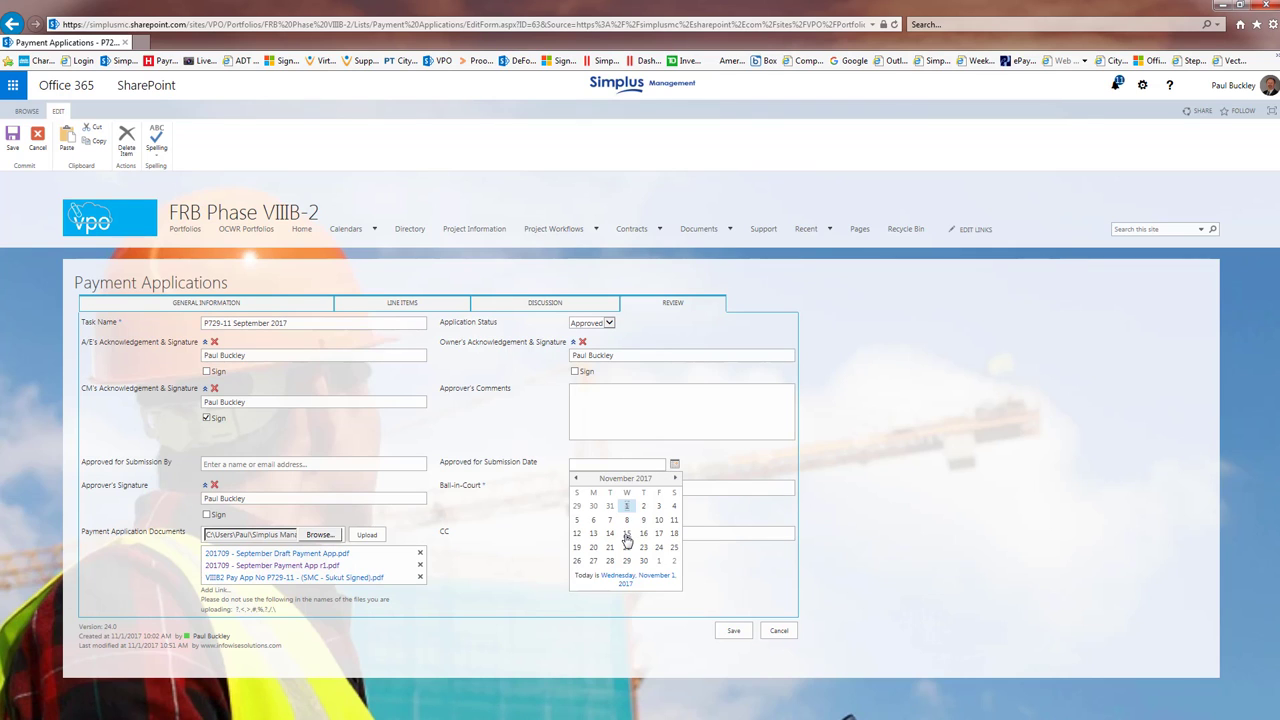
{"action": "left_click", "coordinate": [577, 479]}
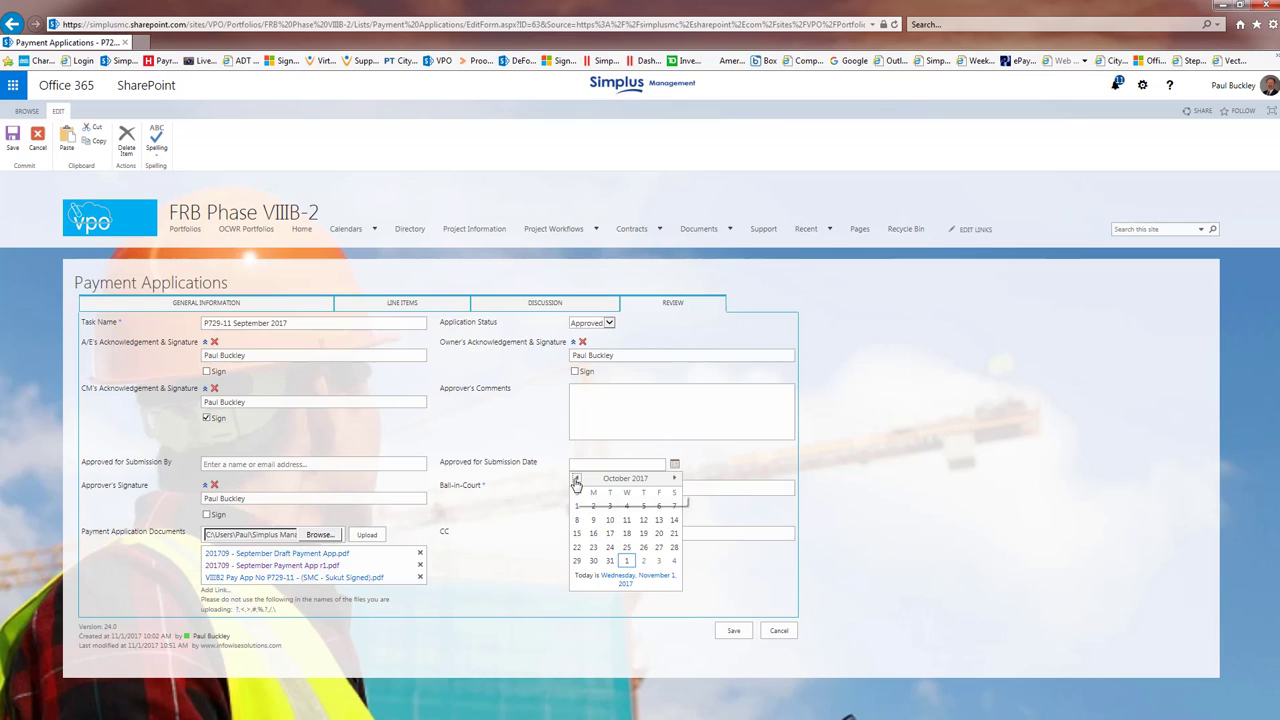
{"action": "left_click", "coordinate": [644, 521]}
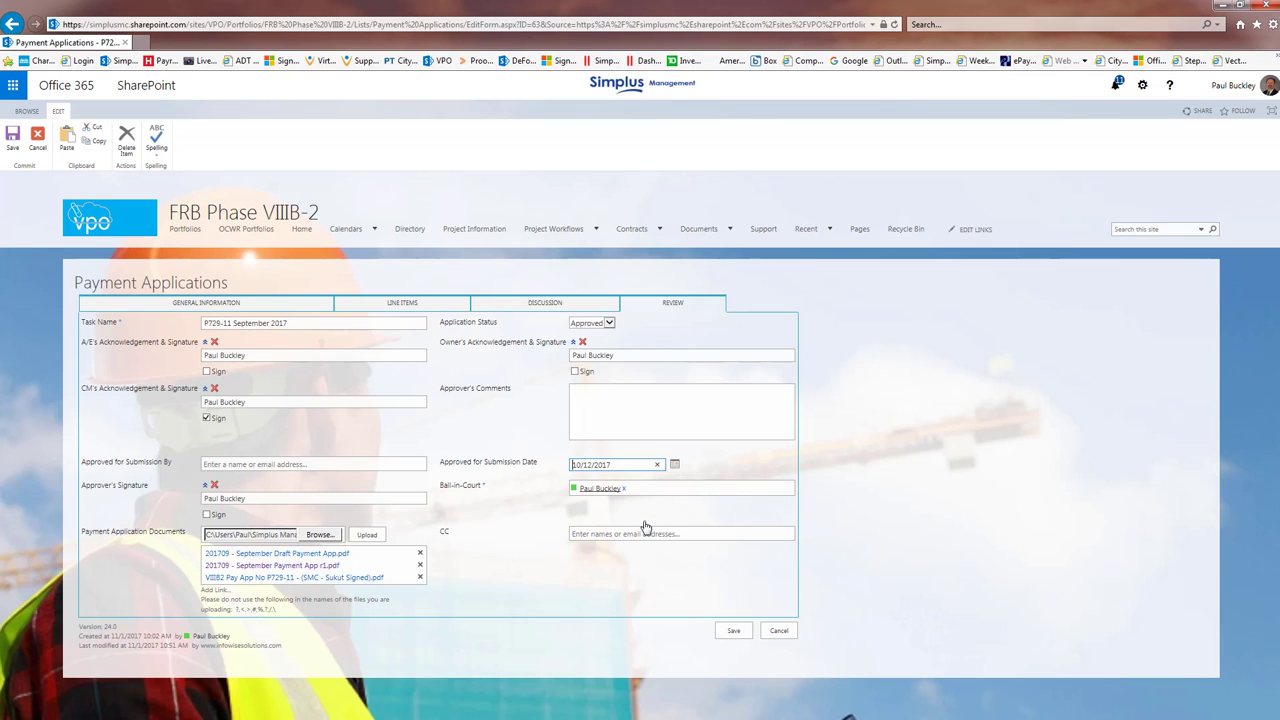
Step: Enter the approver's name in Approved for Submission By and sign the Approver's Signature
{"action": "left_click", "coordinate": [227, 465]}
{"action": "type", "text": "P"}
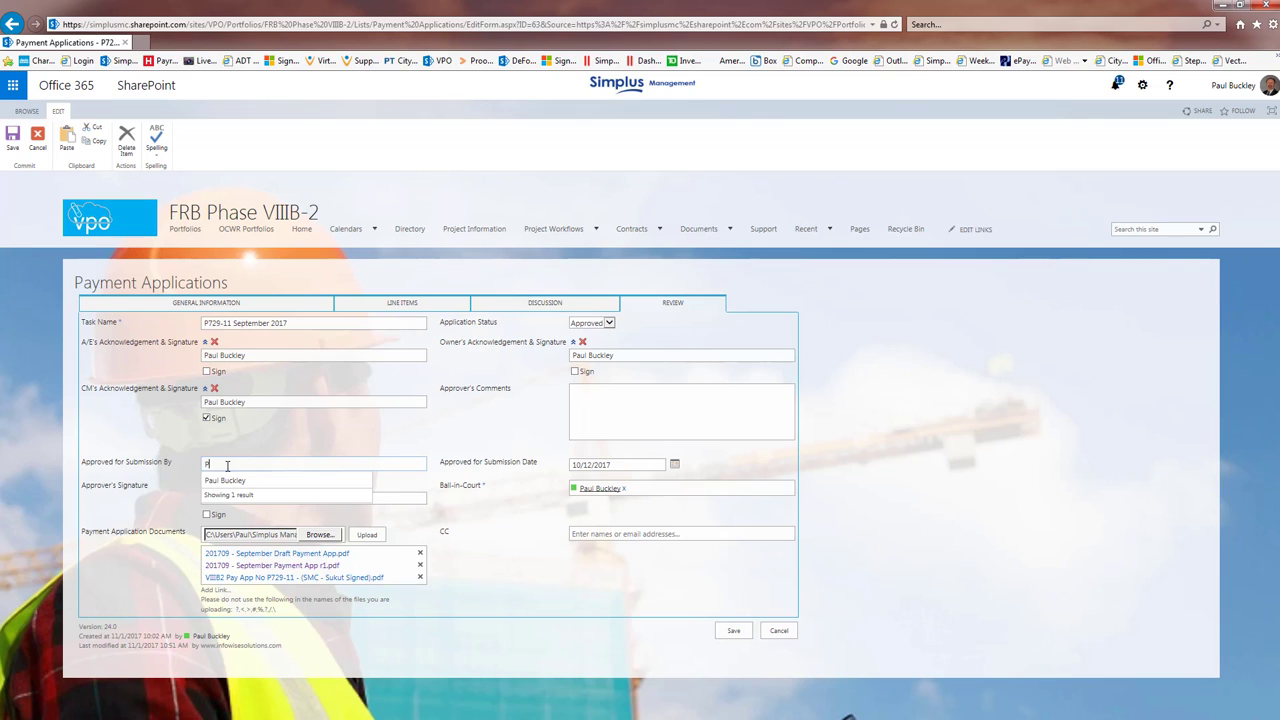
{"action": "left_click", "coordinate": [229, 484]}
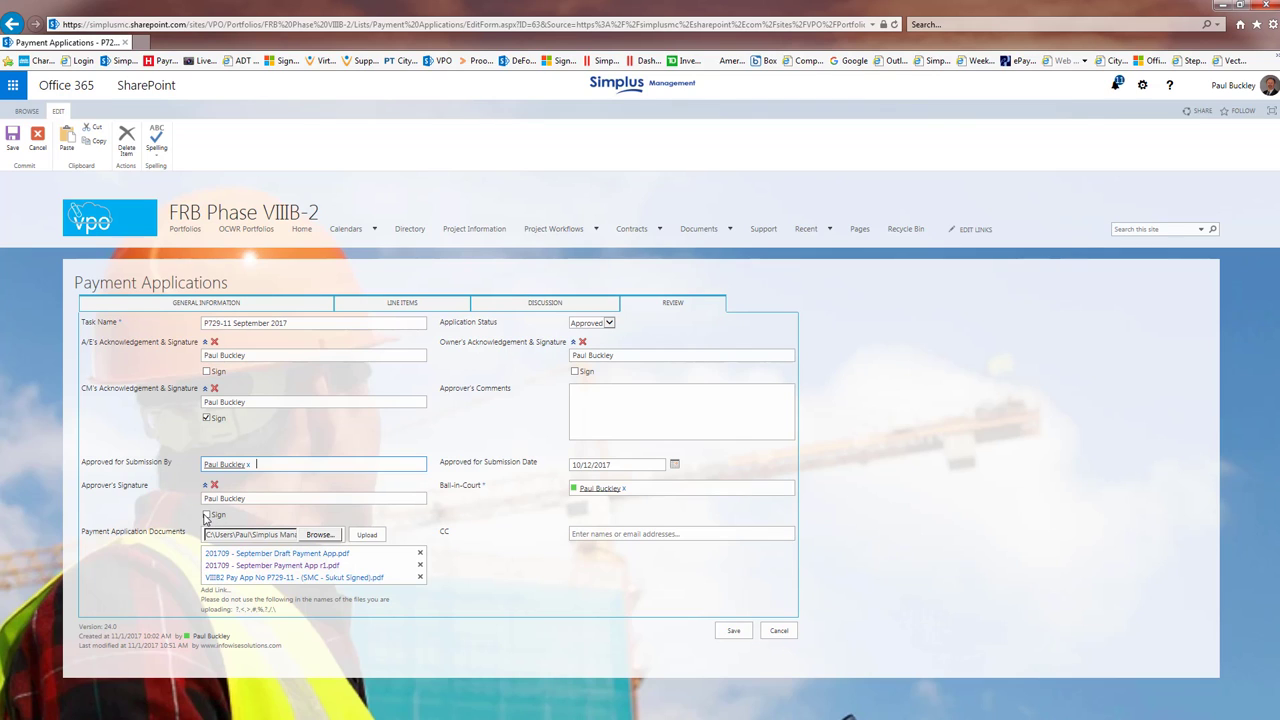
{"action": "left_click", "coordinate": [206, 515]}
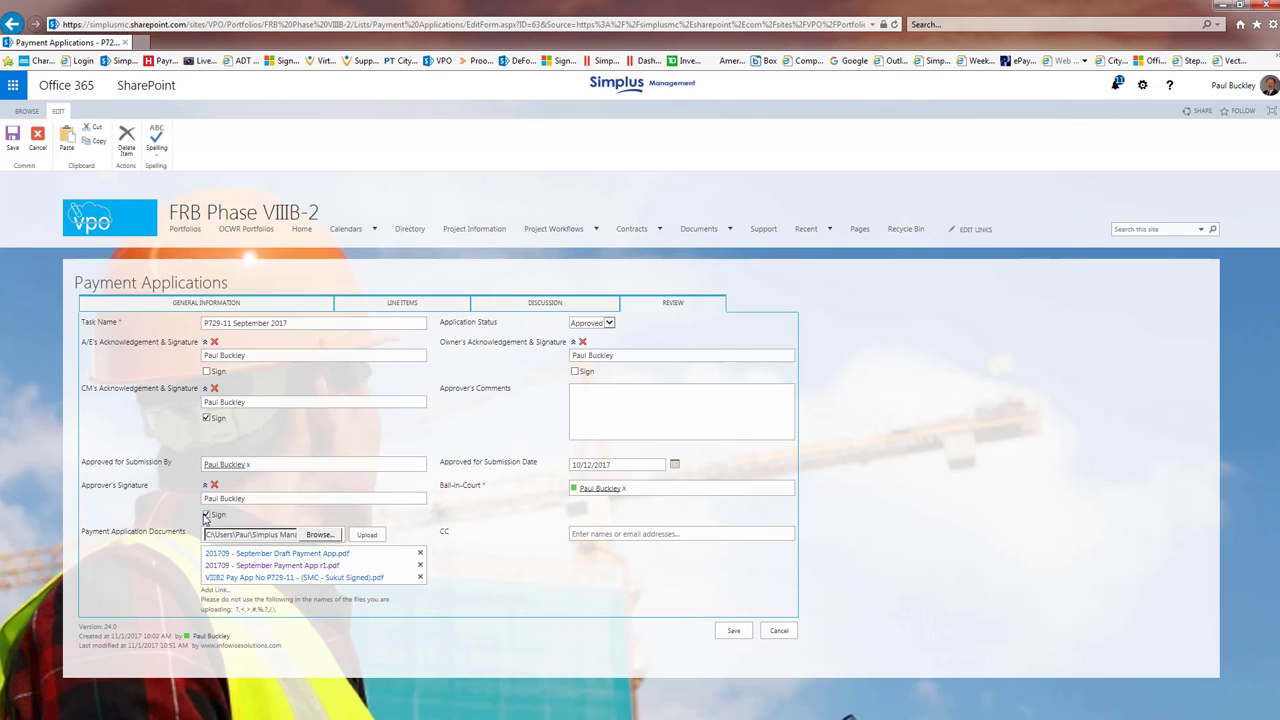
Step: Add the owner's contact to the CC field from the suggested names and save the payment application
{"action": "left_click", "coordinate": [581, 535]}
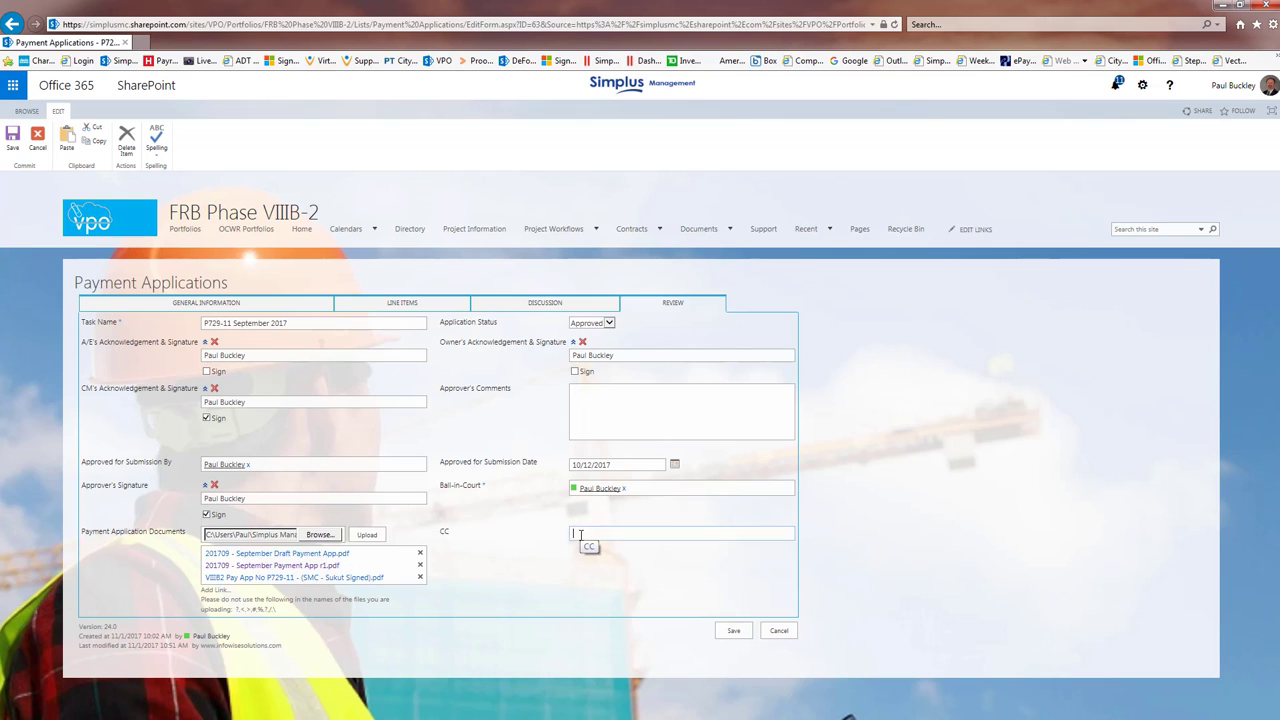
{"action": "type", "text": "t"}
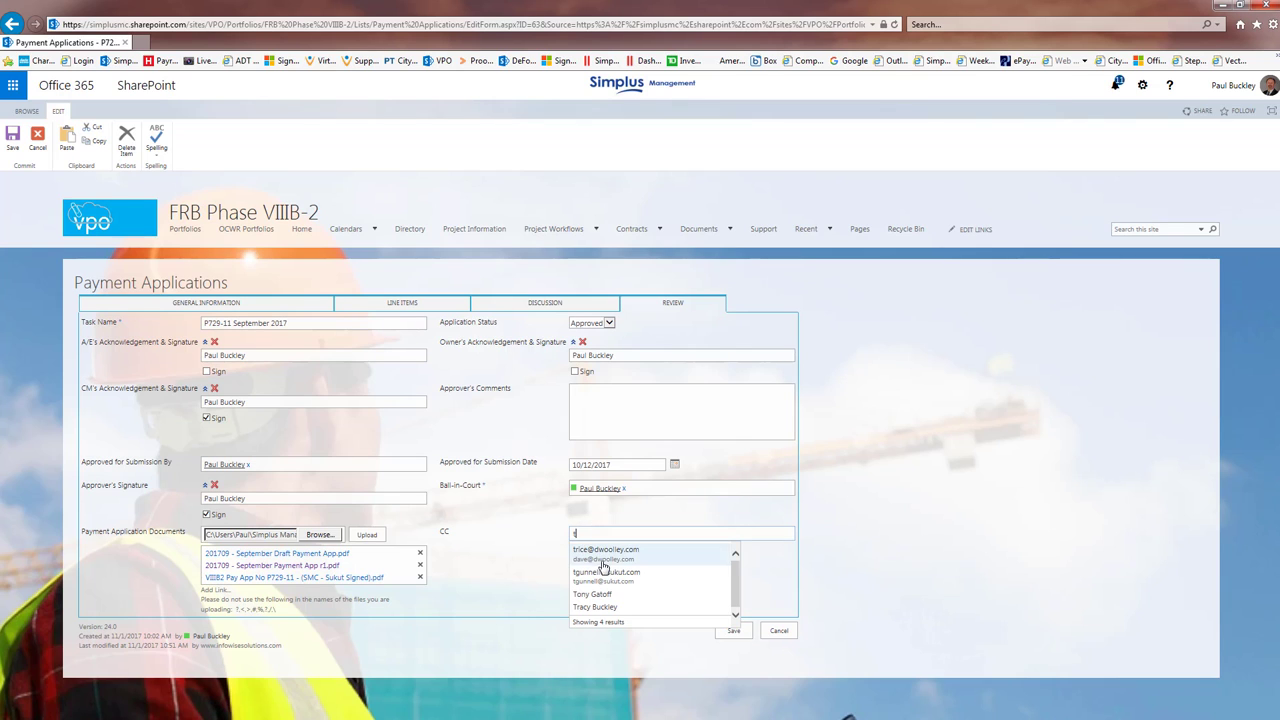
{"action": "left_click", "coordinate": [598, 595]}
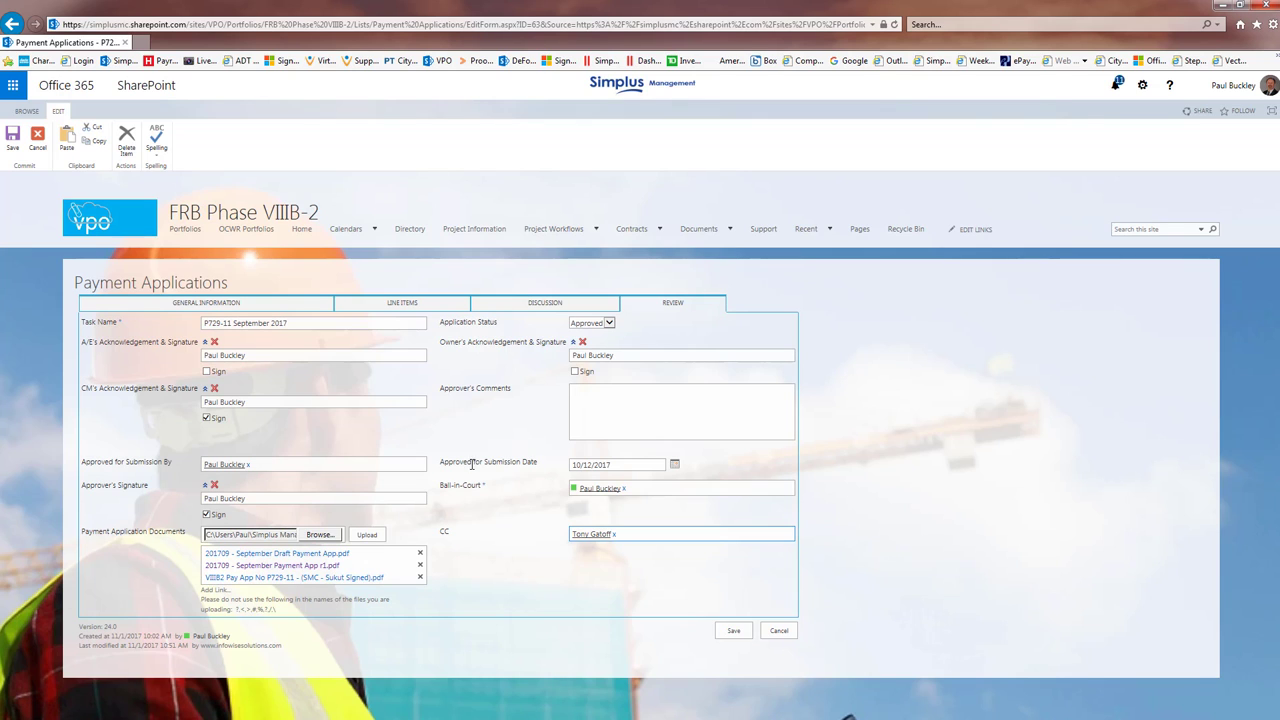
{"action": "left_click", "coordinate": [733, 632]}
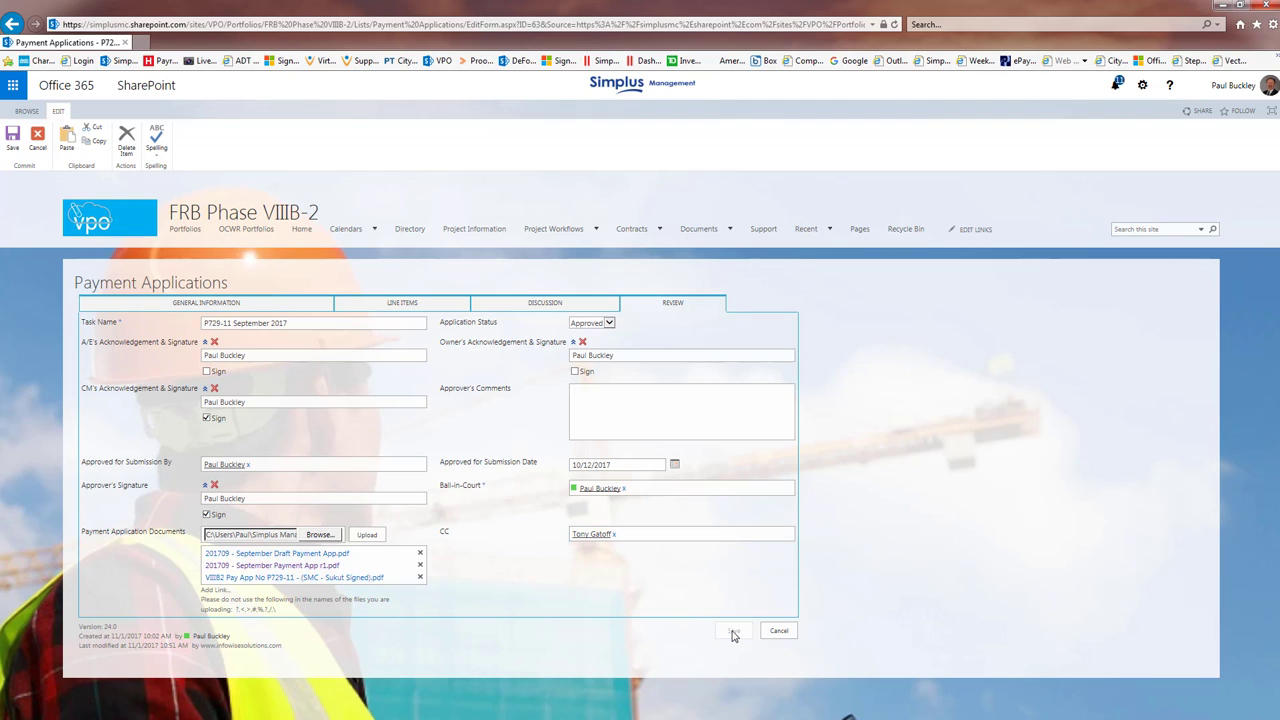